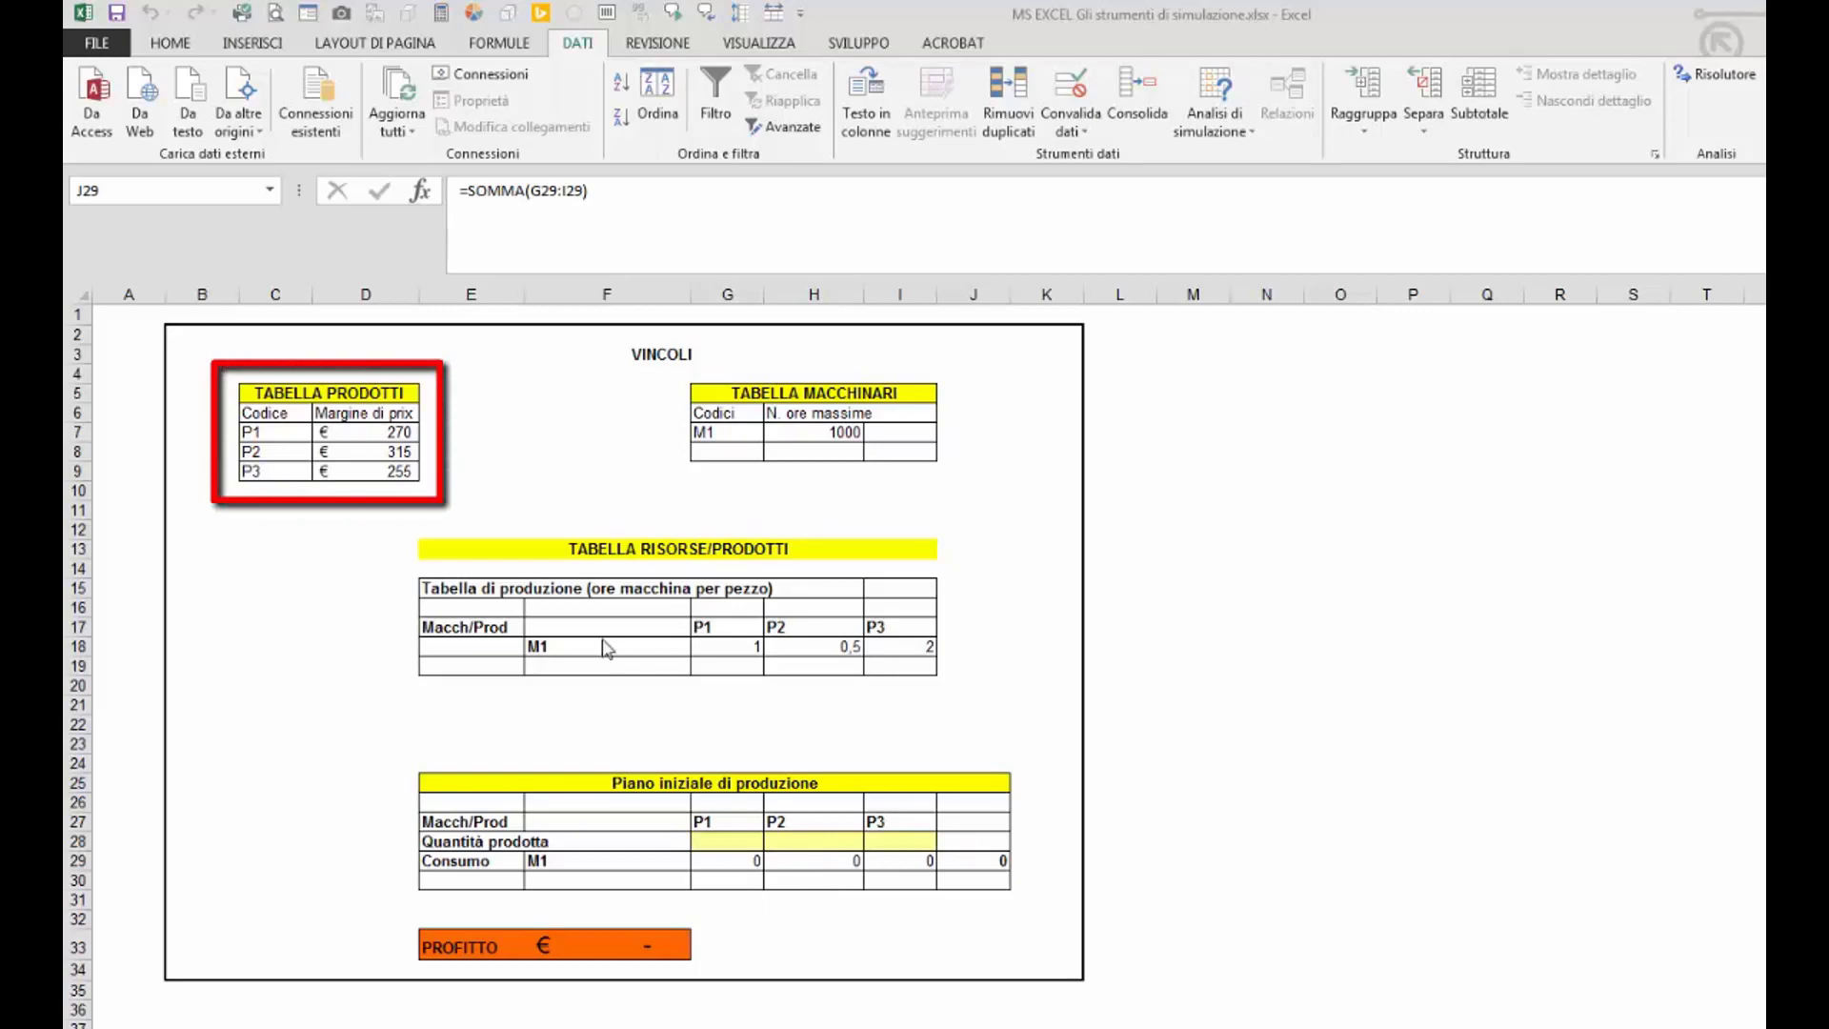
# - Review the profit margins of P1, P2 and P3, their machine hours per piece, and the maximum hours of machine M1
pyautogui.click(367, 437)
pyautogui.click(368, 451)
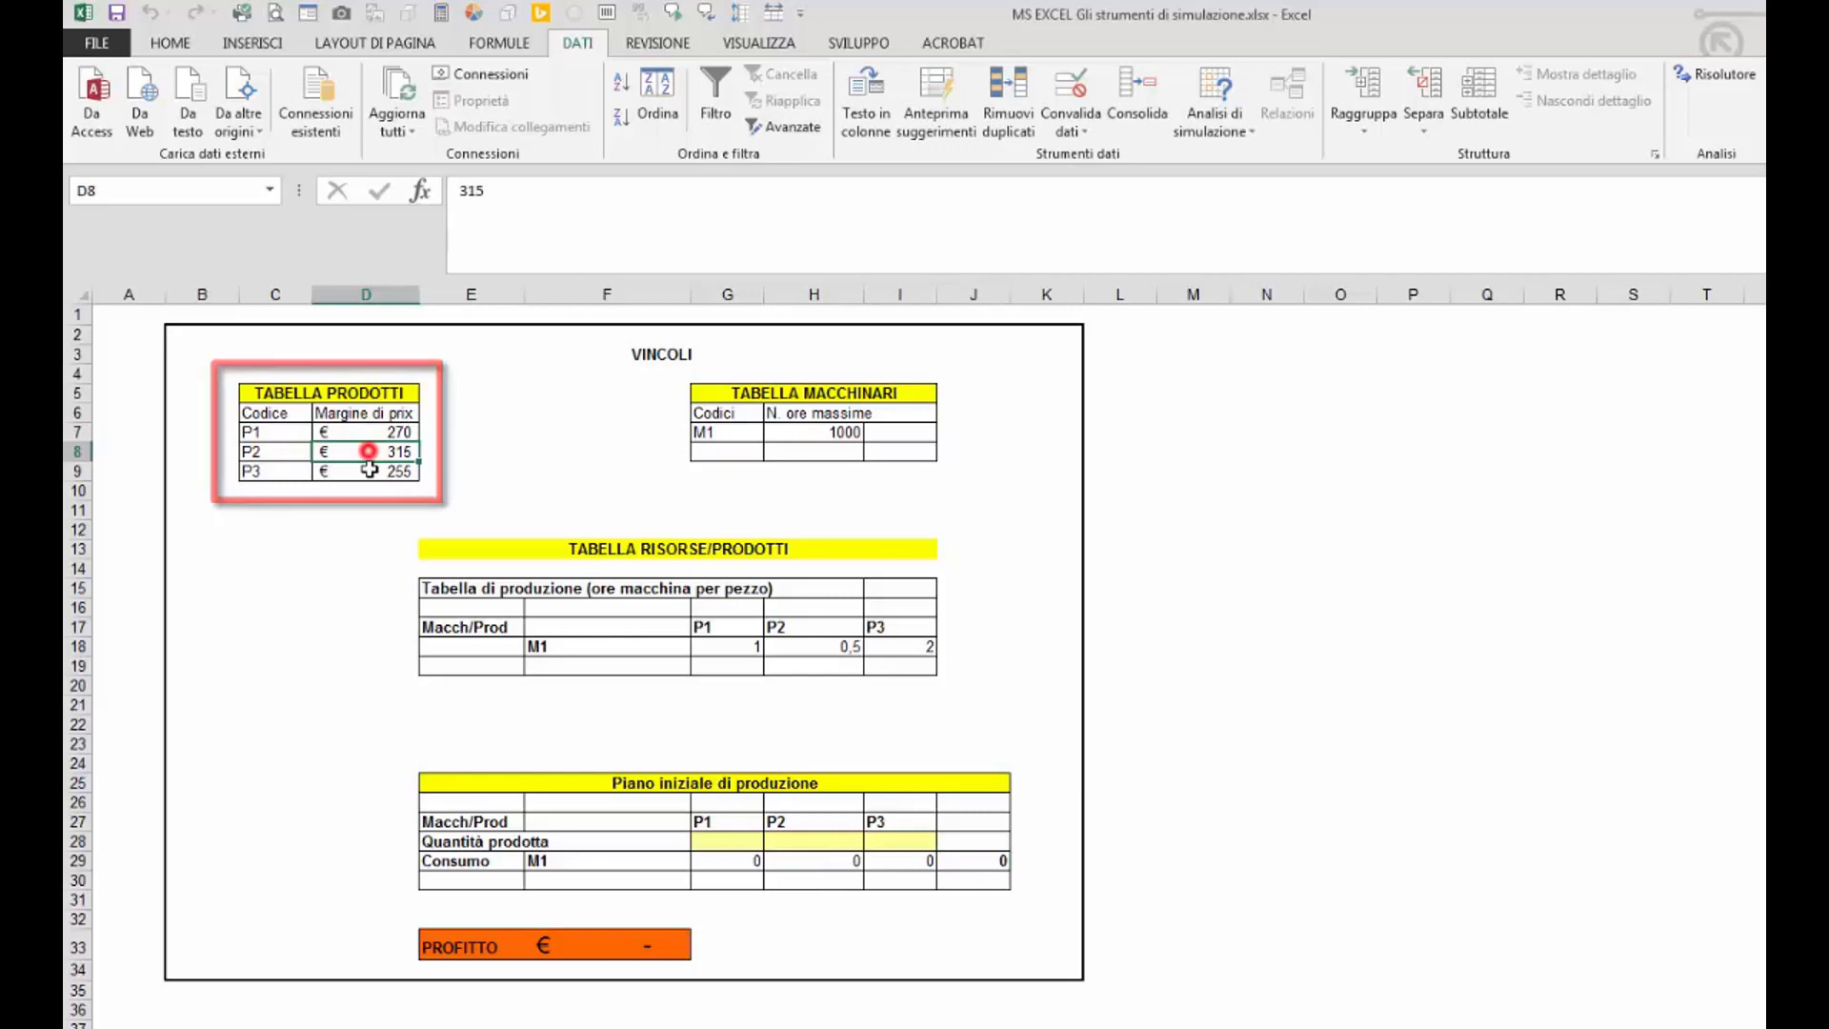
pyautogui.click(370, 471)
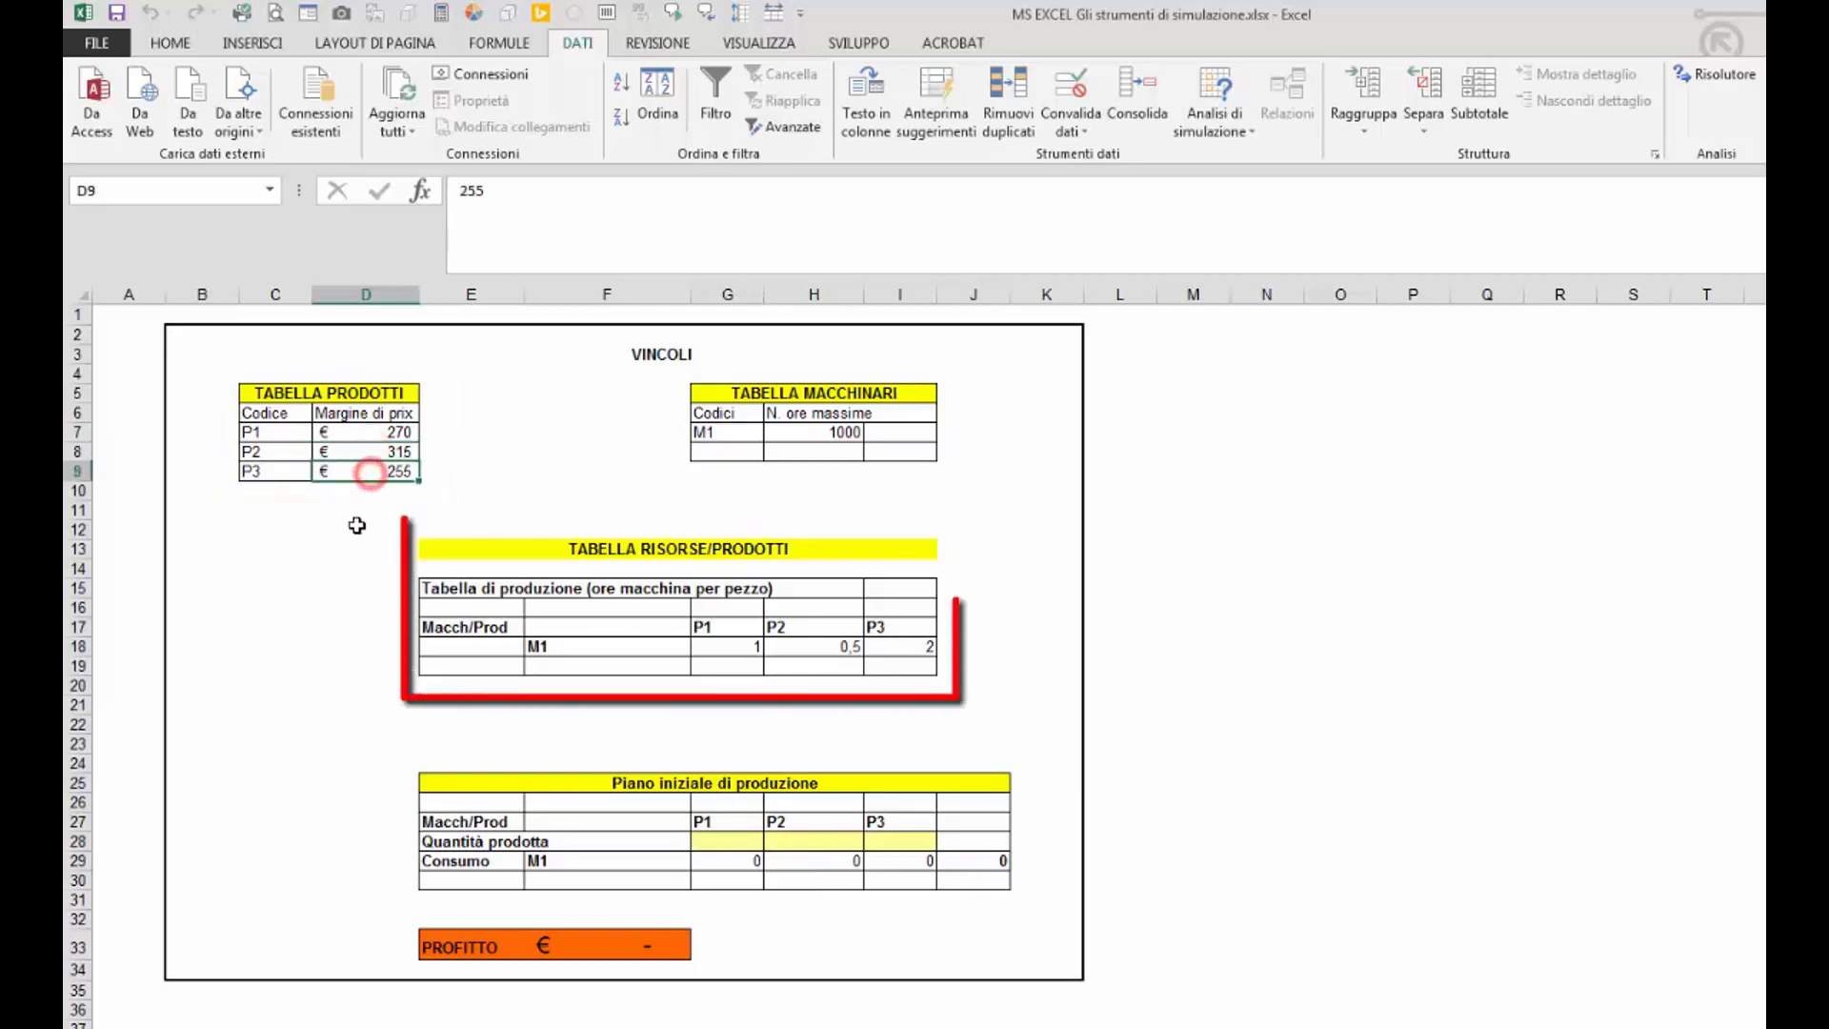
pyautogui.click(746, 646)
pyautogui.click(825, 646)
pyautogui.click(901, 645)
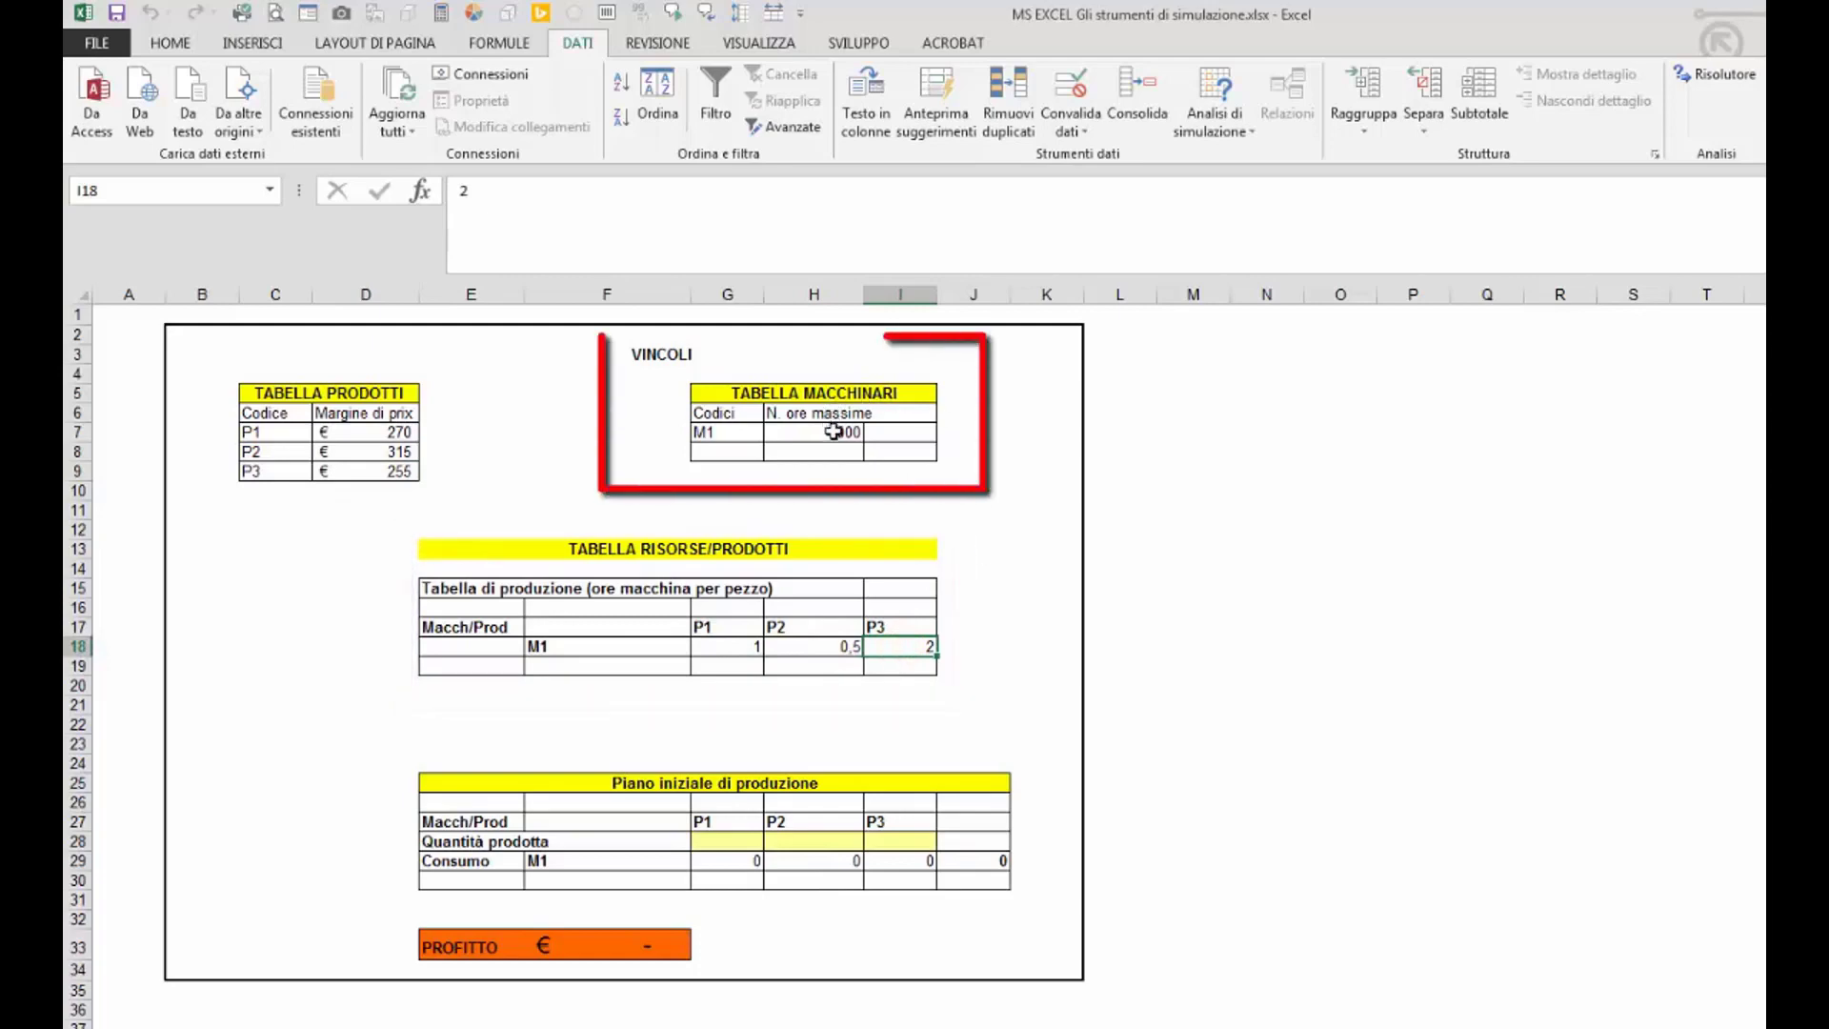
pyautogui.click(835, 431)
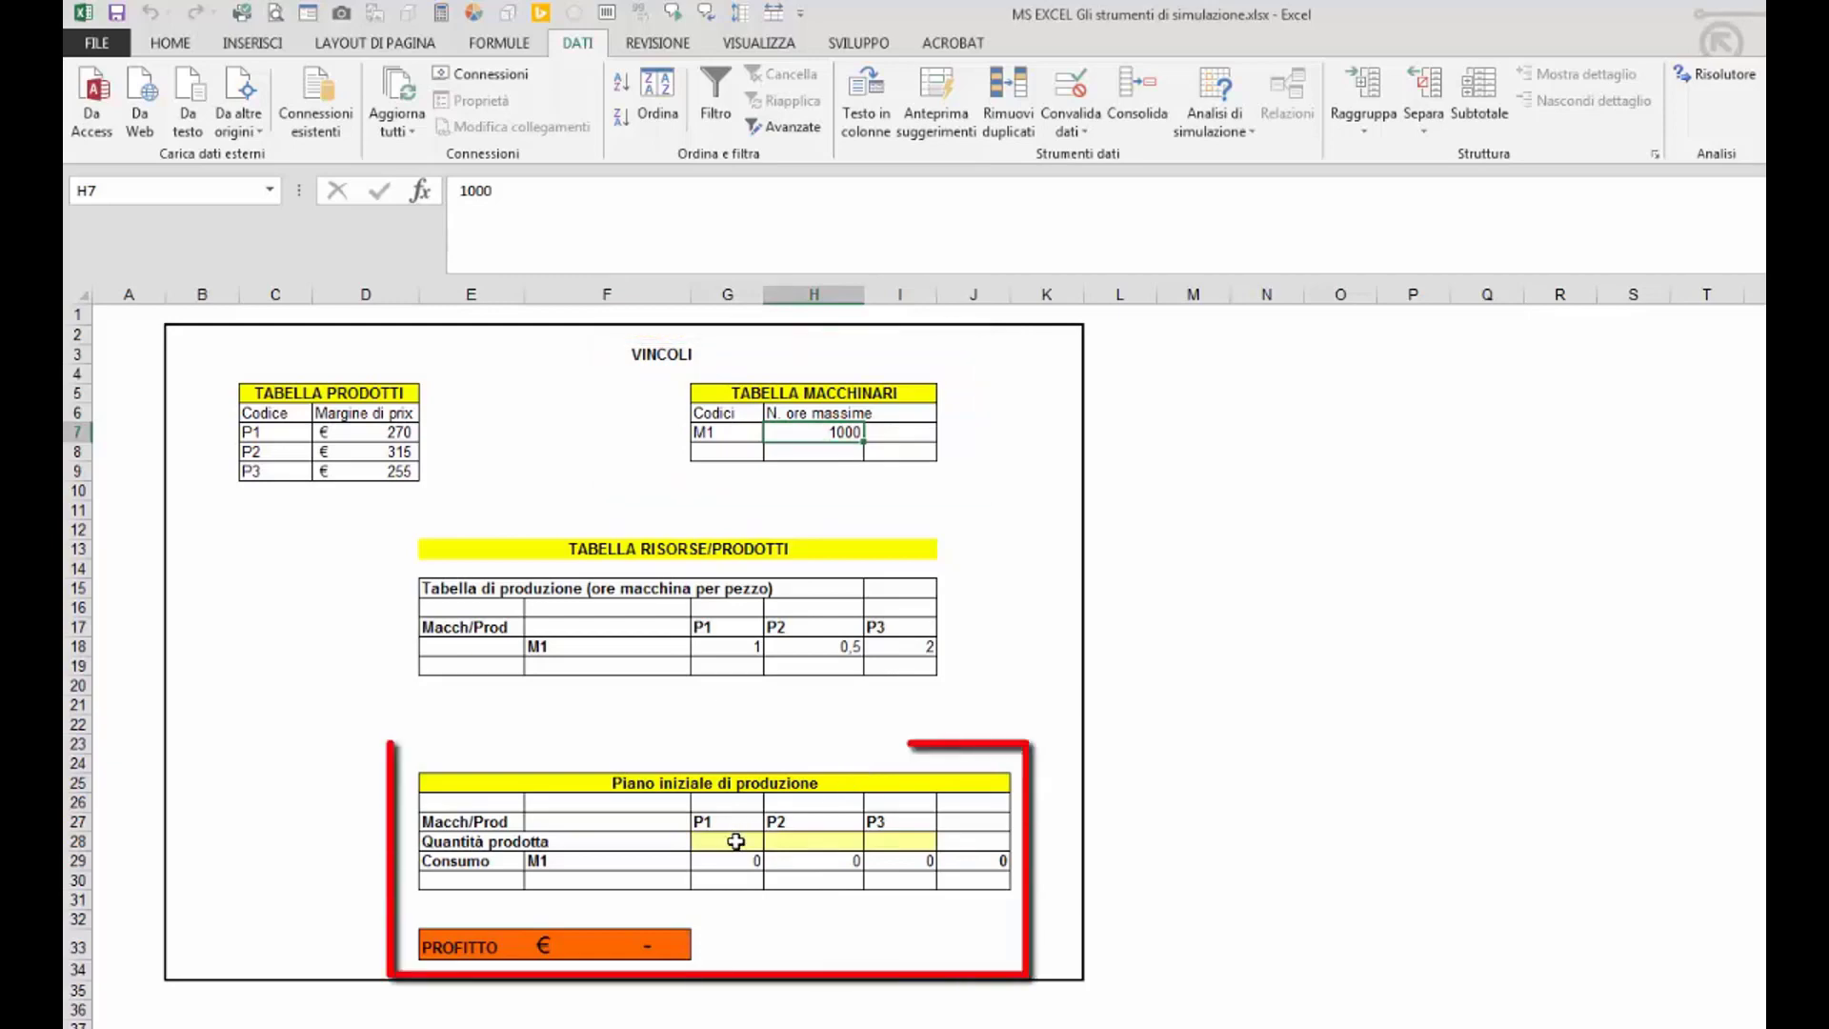
# - Enter the produced quantities in the initial production plan: 100 for P1, 500 for P2 and 750 for P3
pyautogui.click(735, 841)
pyautogui.write('100')
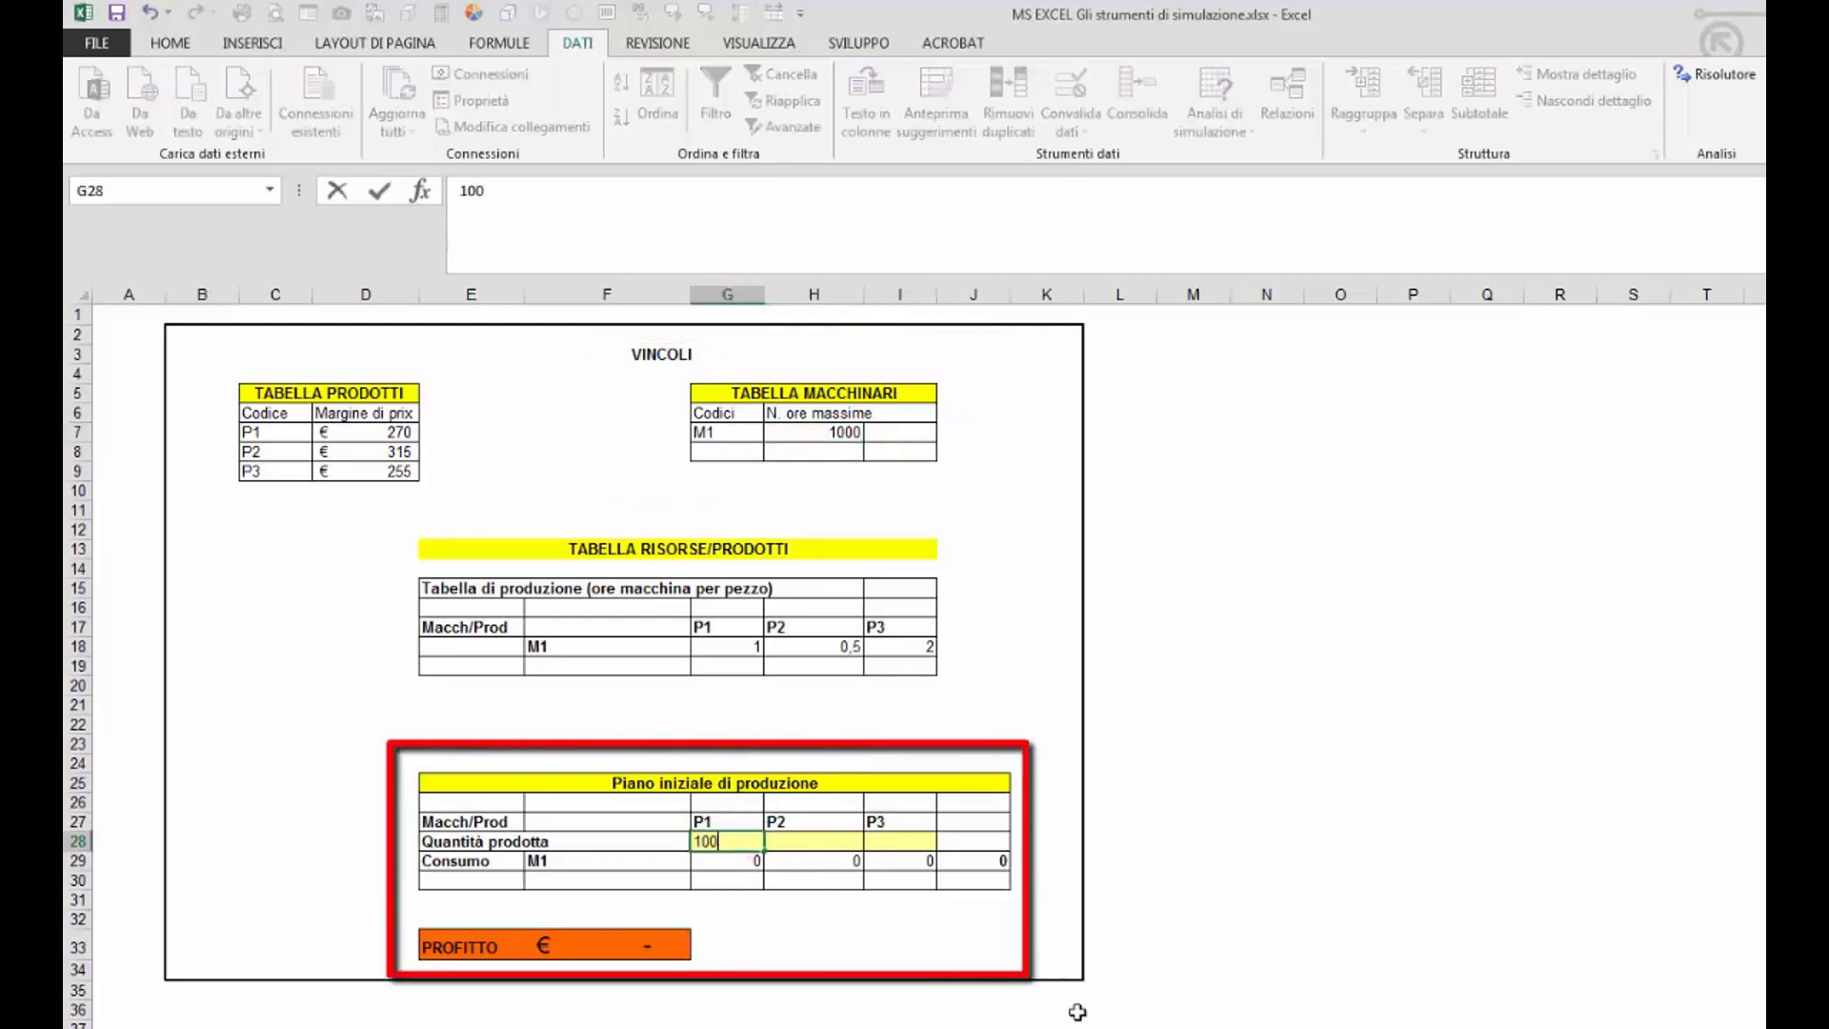
pyautogui.press('Tab')
pyautogui.write('5')
pyautogui.press('Tab')
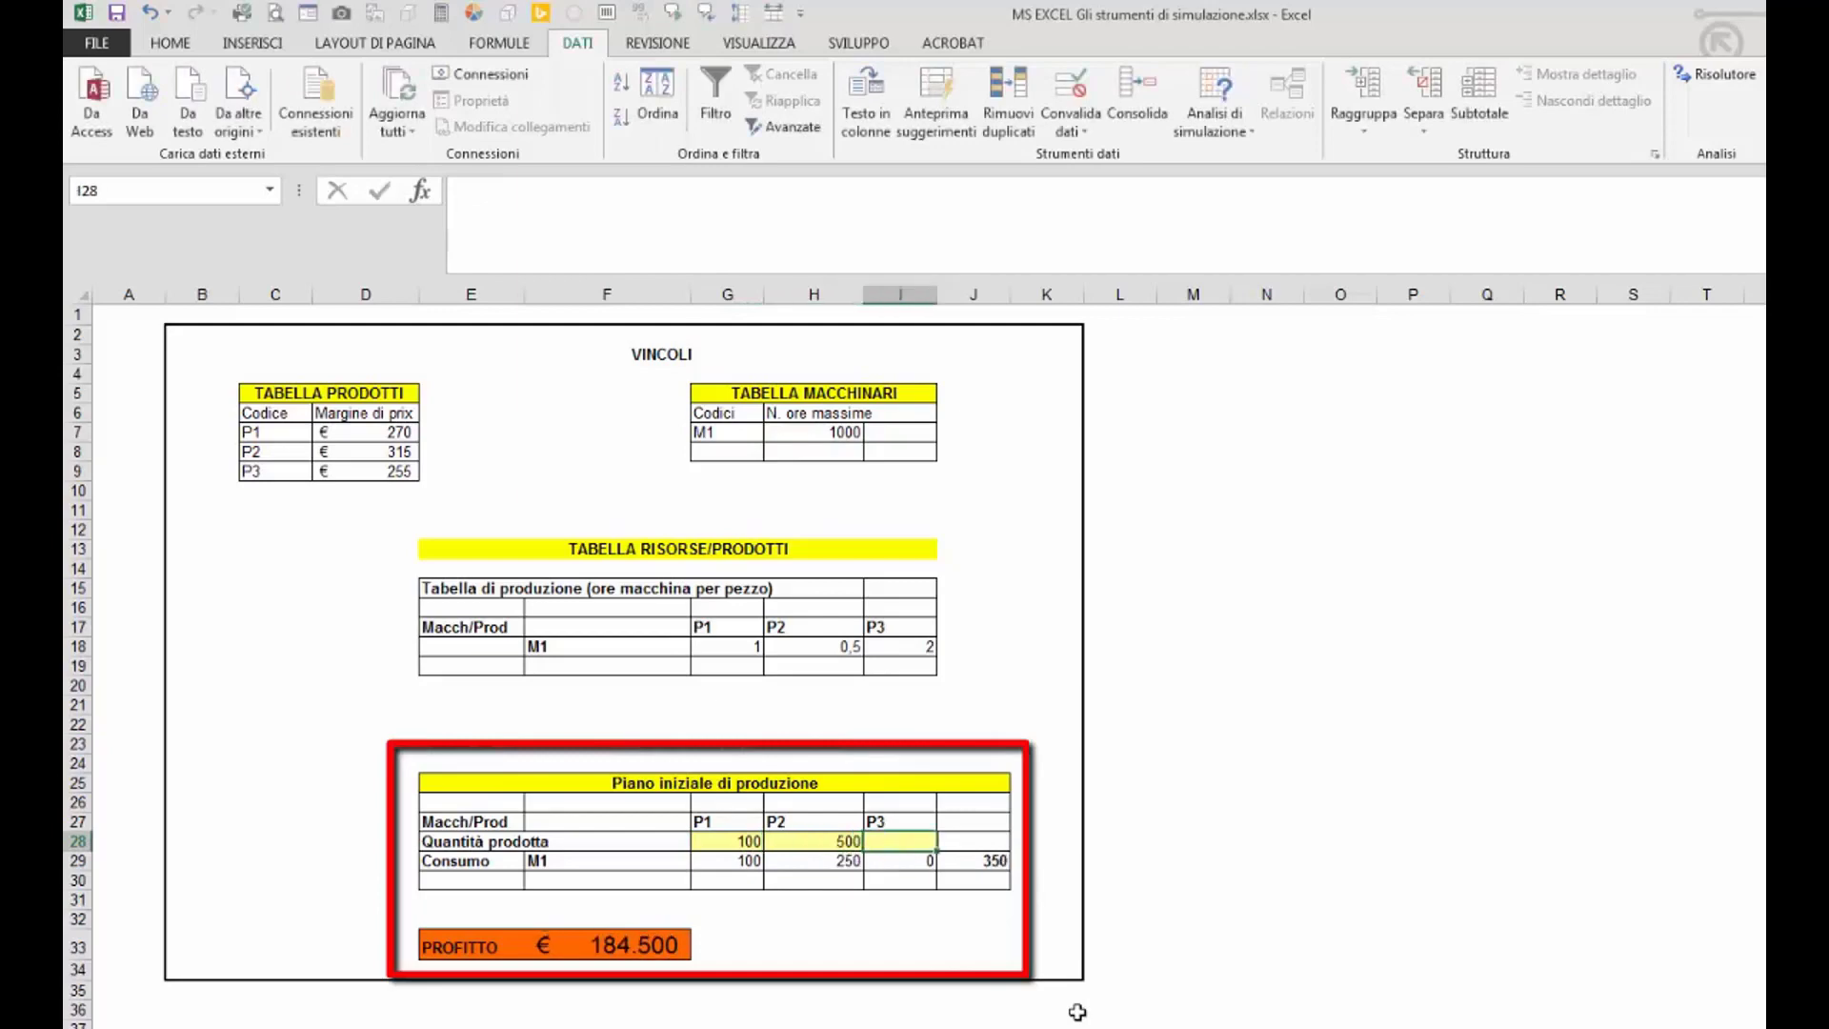
pyautogui.write('750')
pyautogui.press('Return')
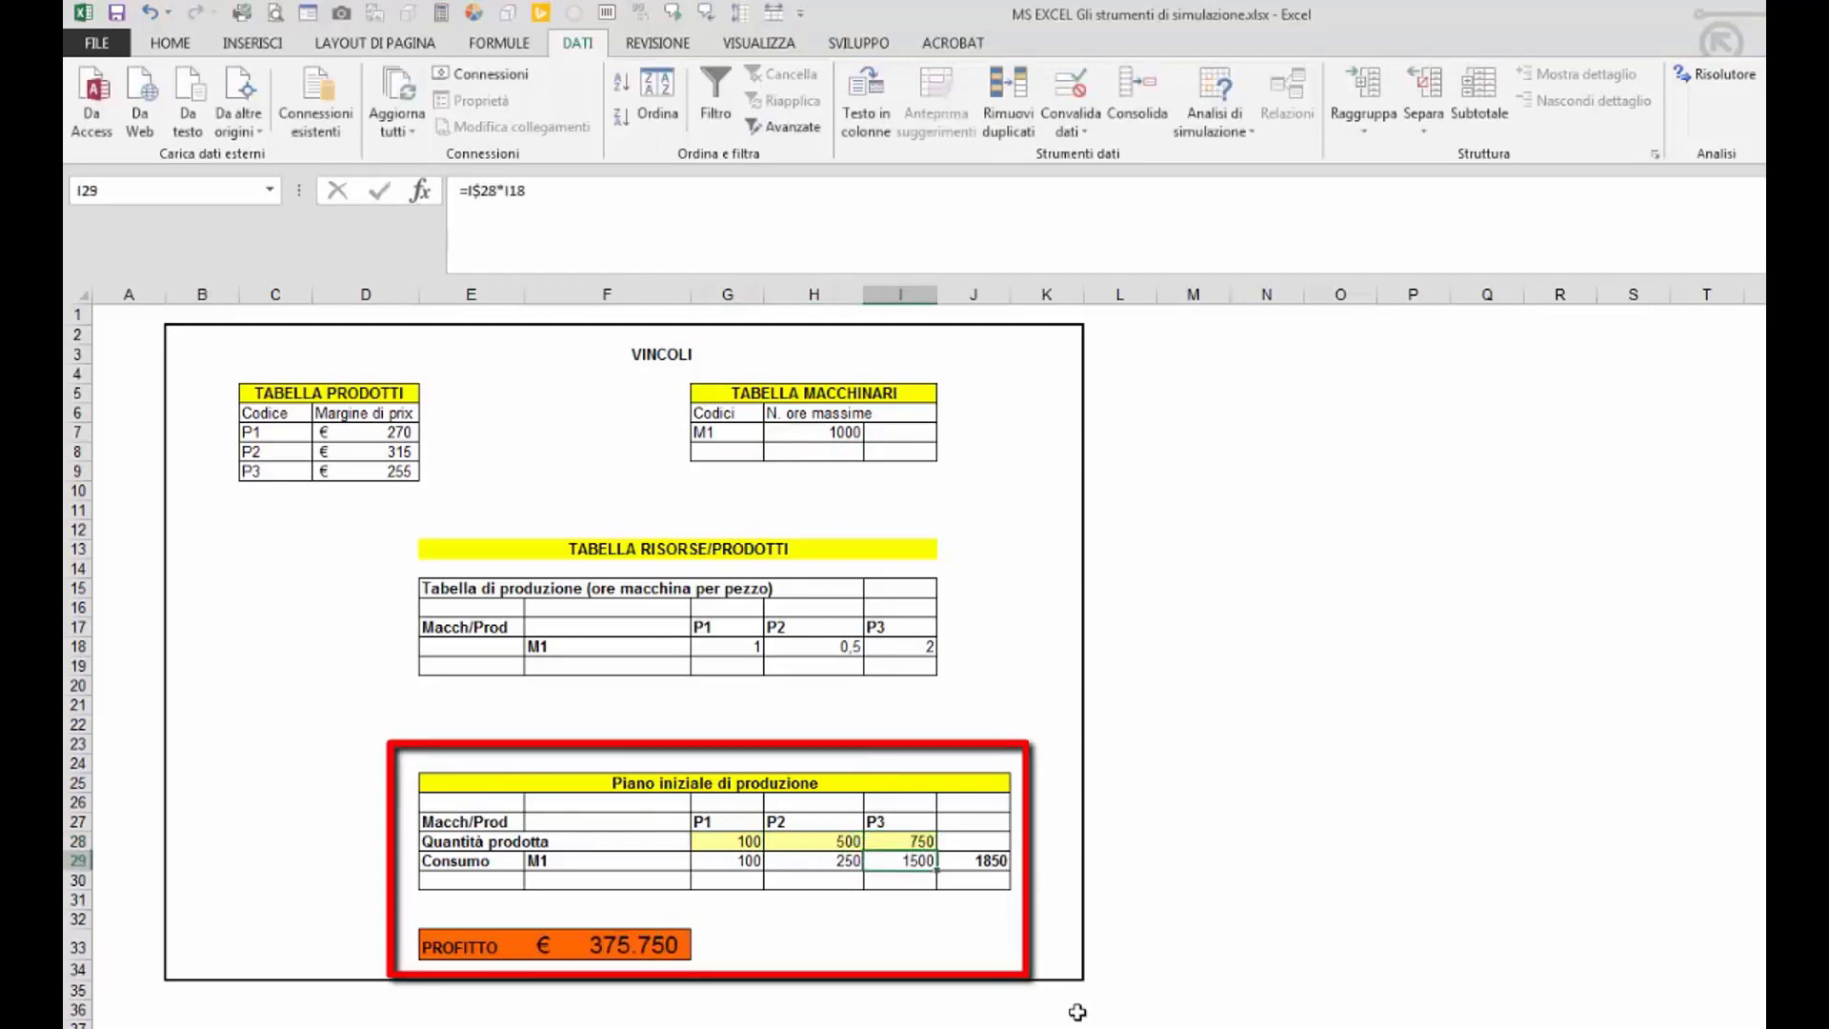
# - Inspect the profit formula in F33 and the total machine-hour consumption in J29
pyautogui.click(619, 949)
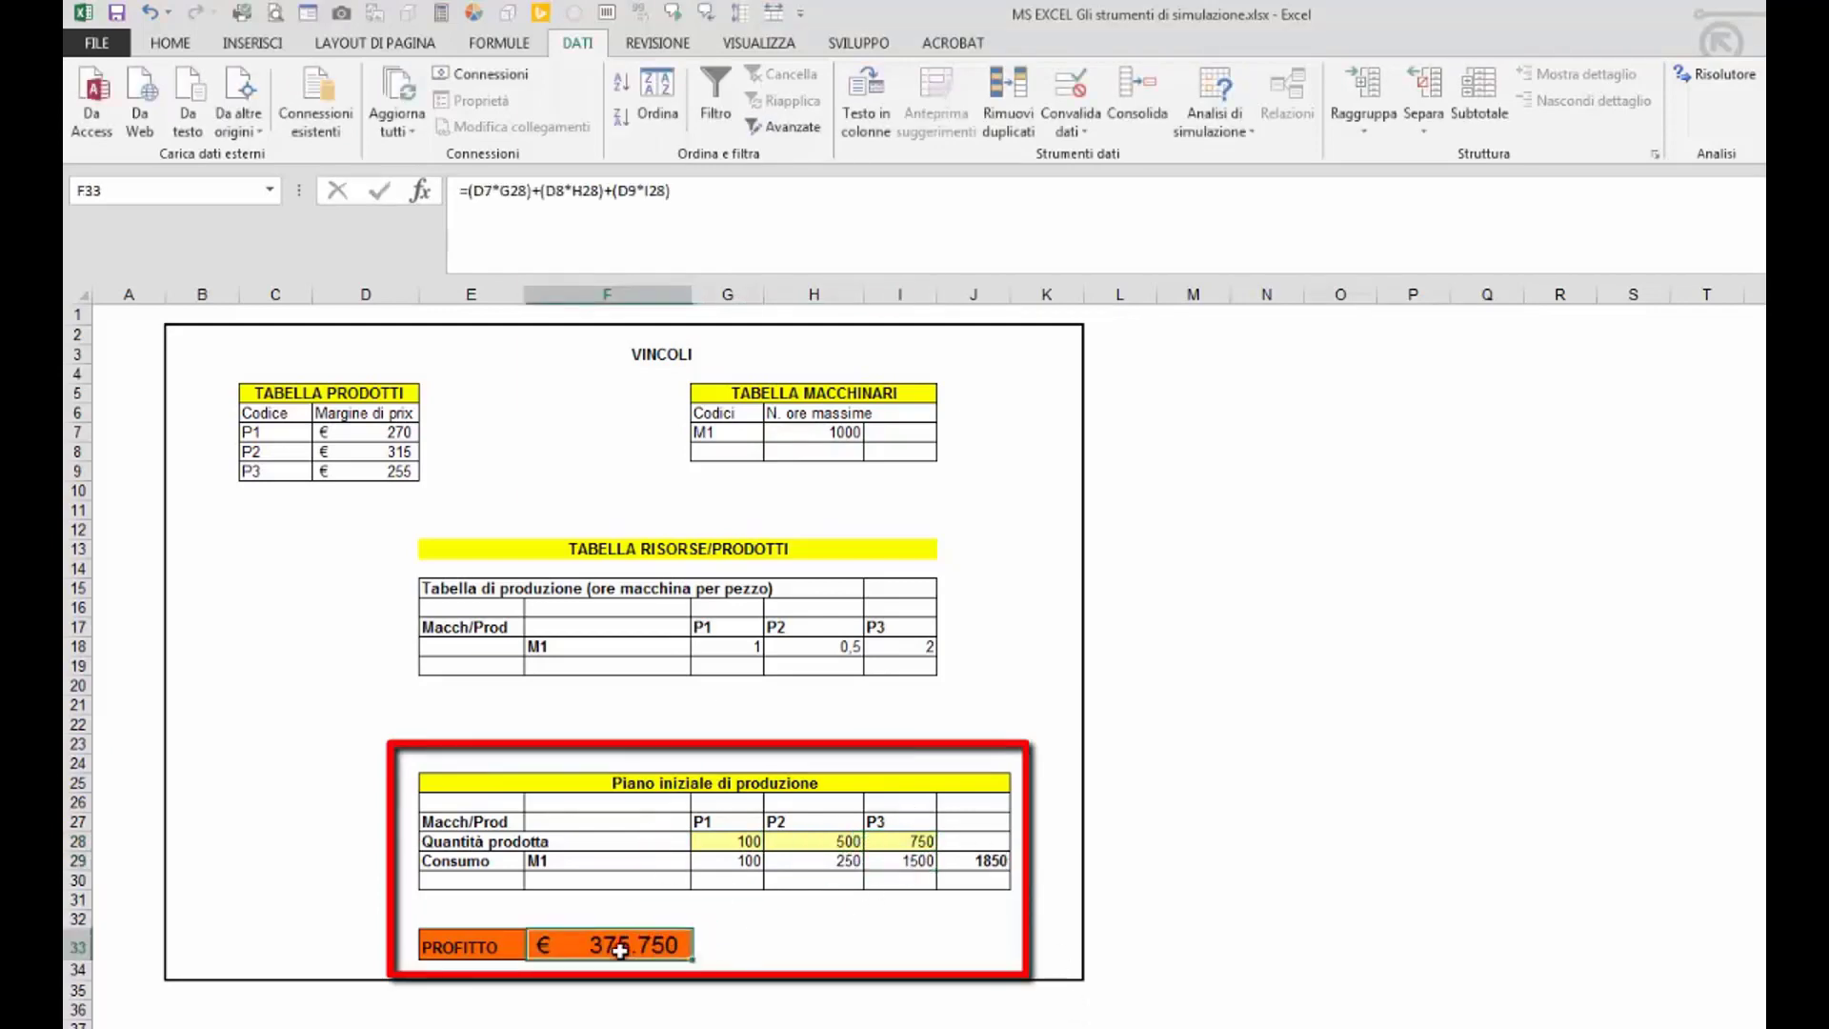
pyautogui.doubleClick(619, 947)
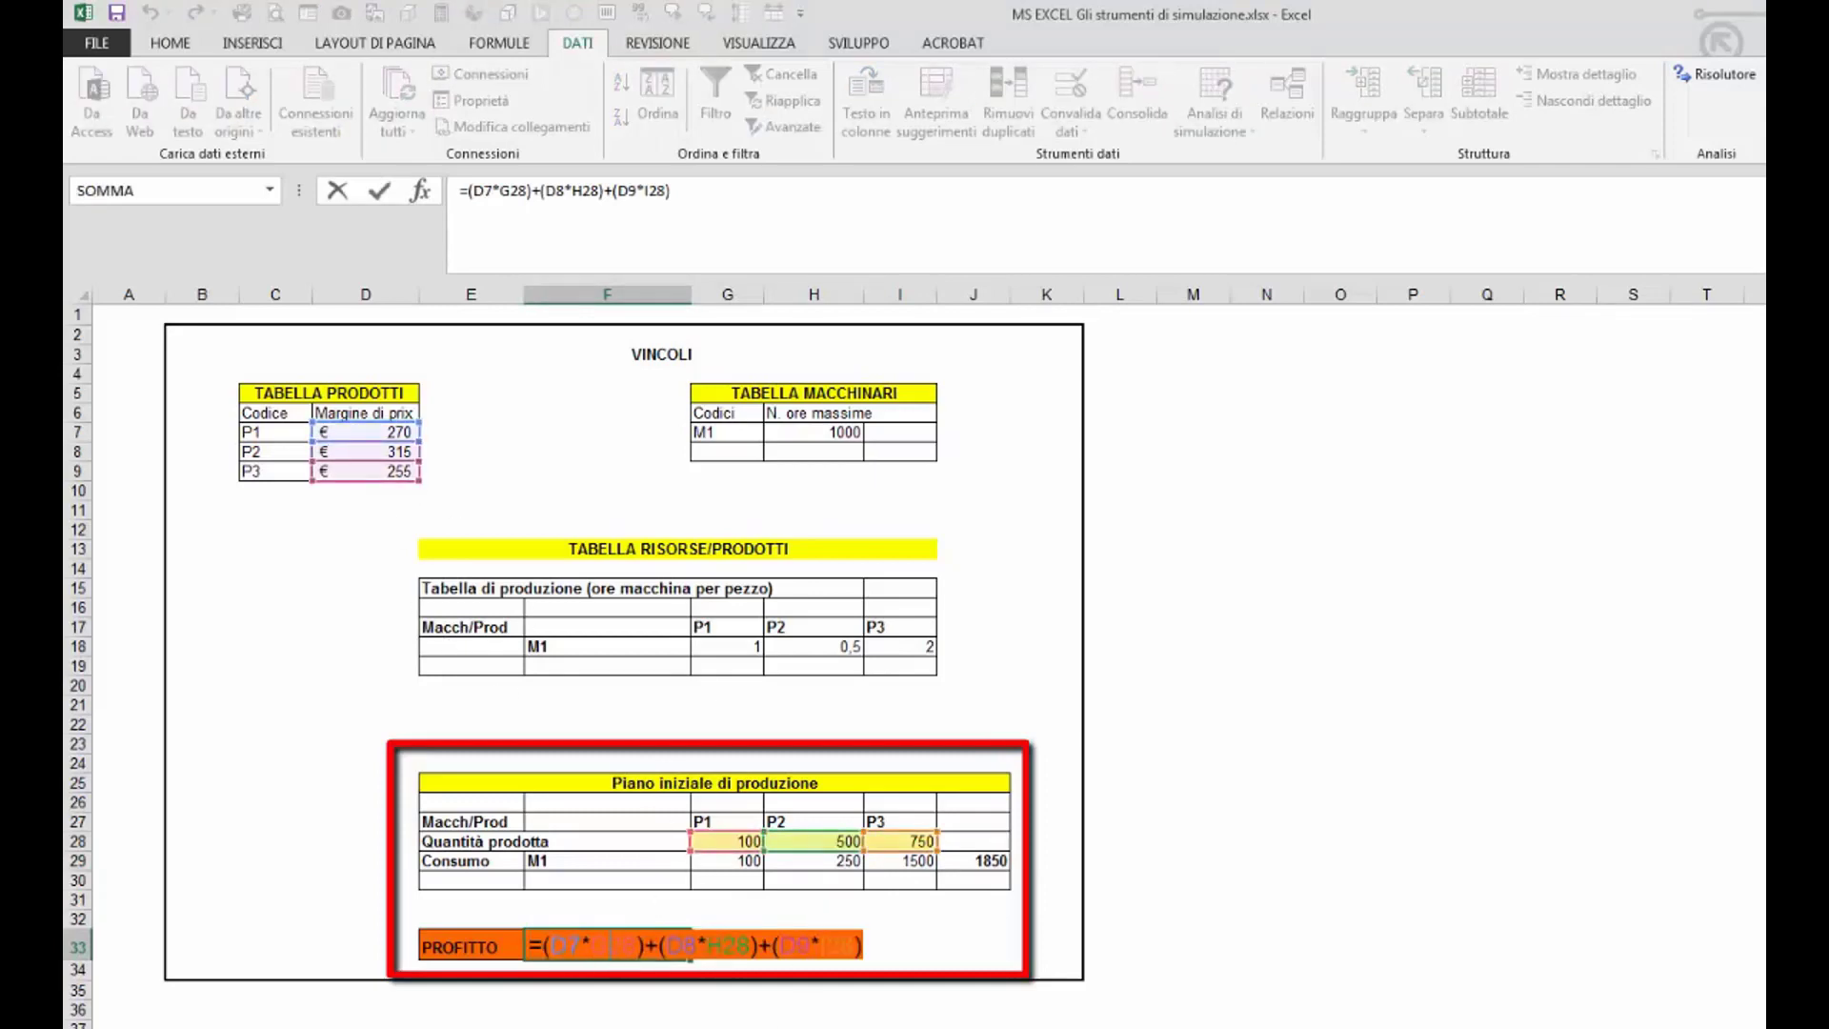
pyautogui.press('Return')
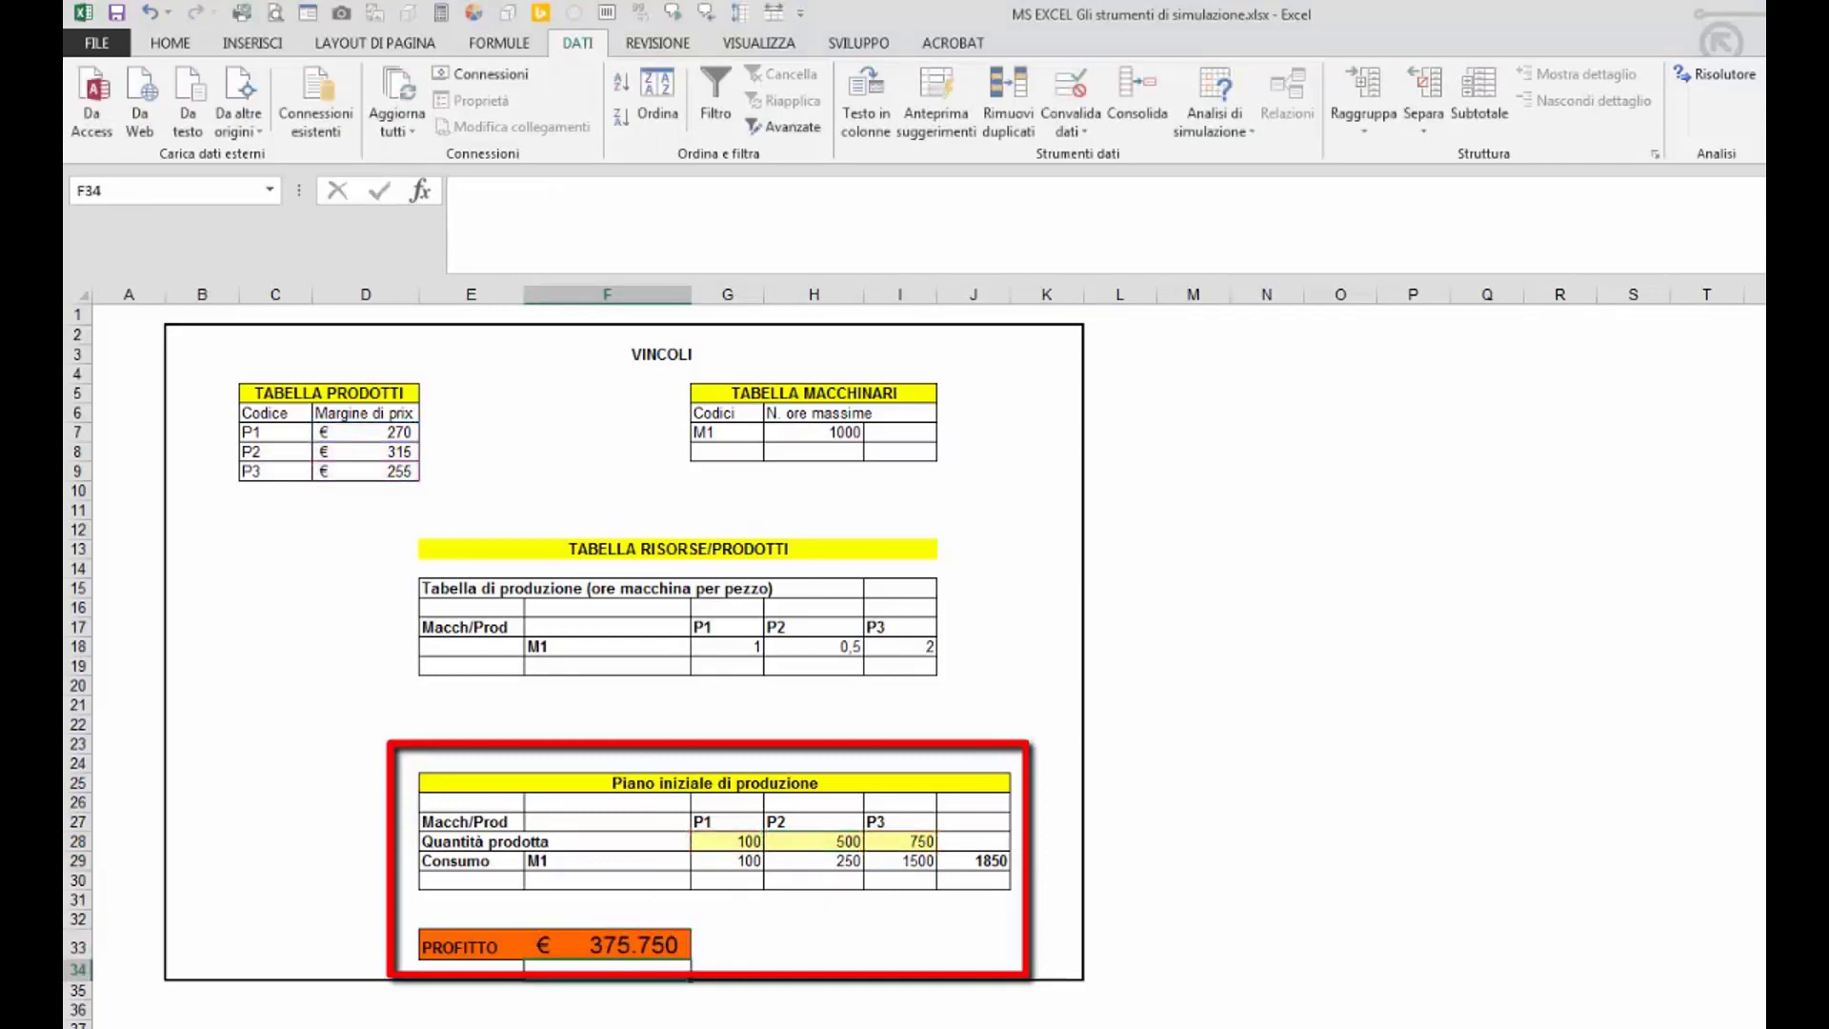
pyautogui.click(961, 862)
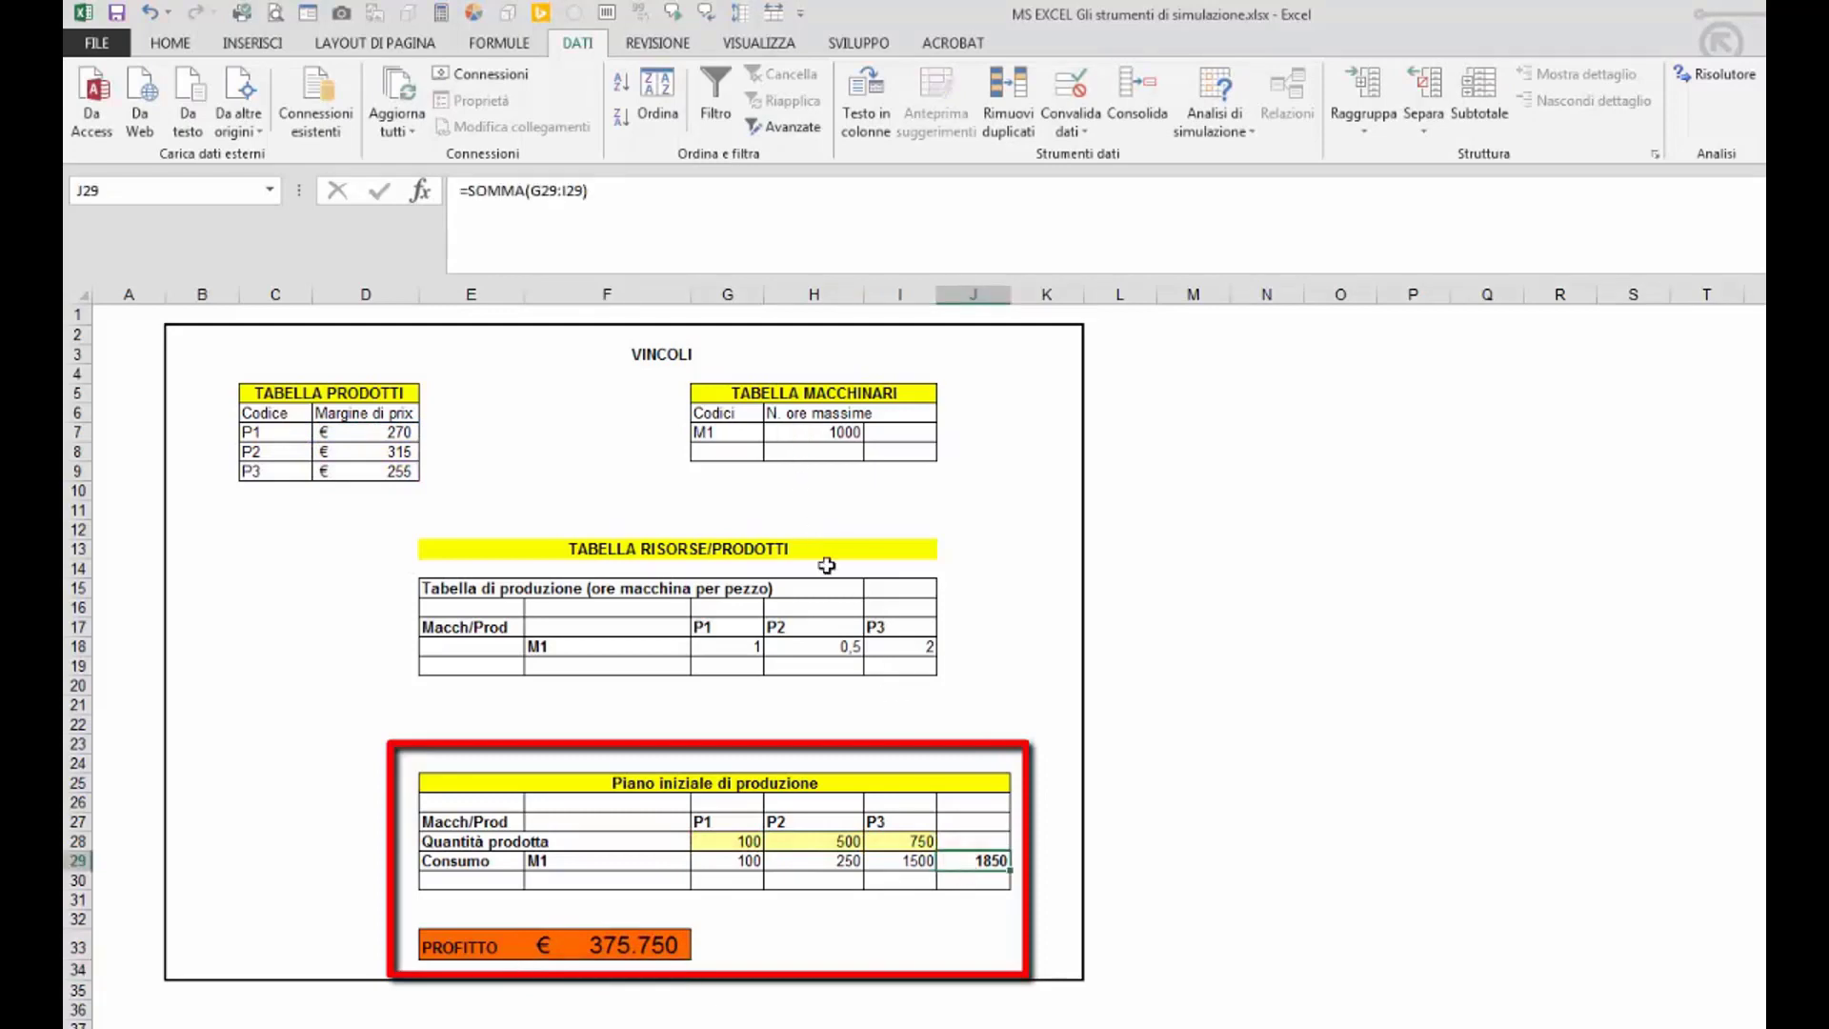
# - Try produced quantities of 400, 300 and 350 for P3 in the production plan
pyautogui.click(910, 841)
pyautogui.write('400')
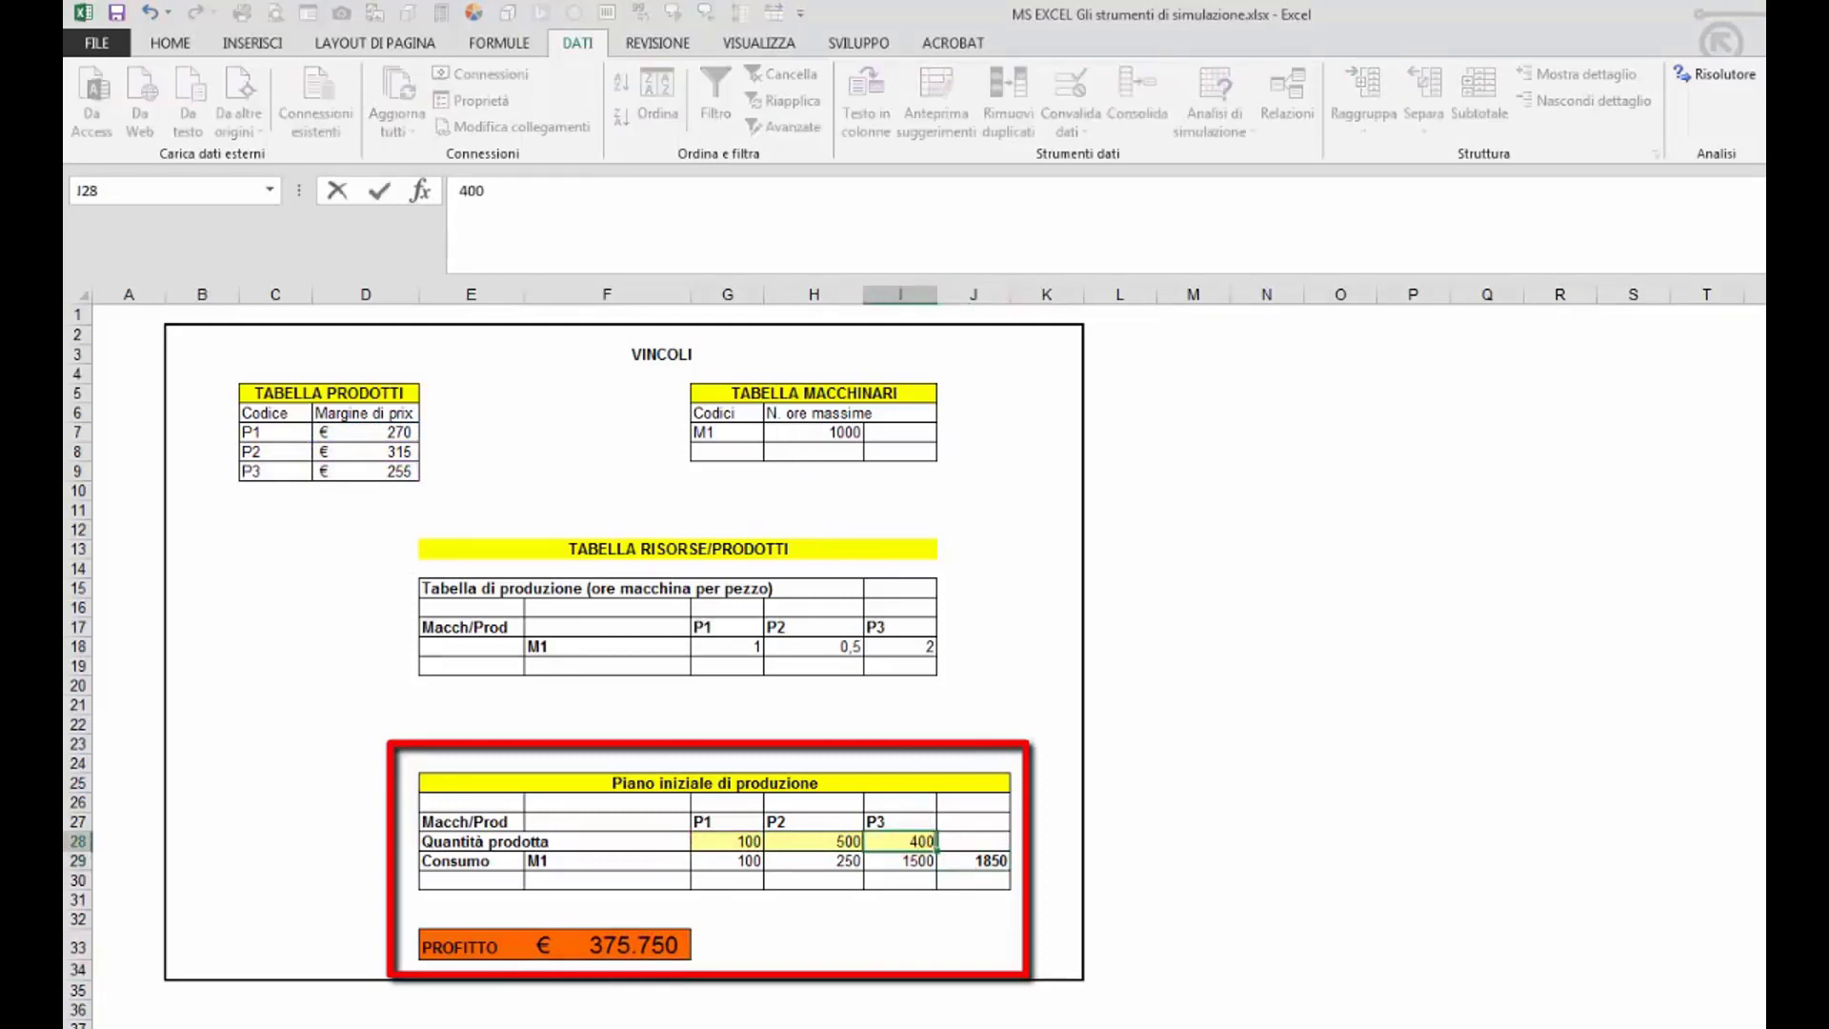
pyautogui.press('Return')
pyautogui.click(909, 841)
pyautogui.write('300')
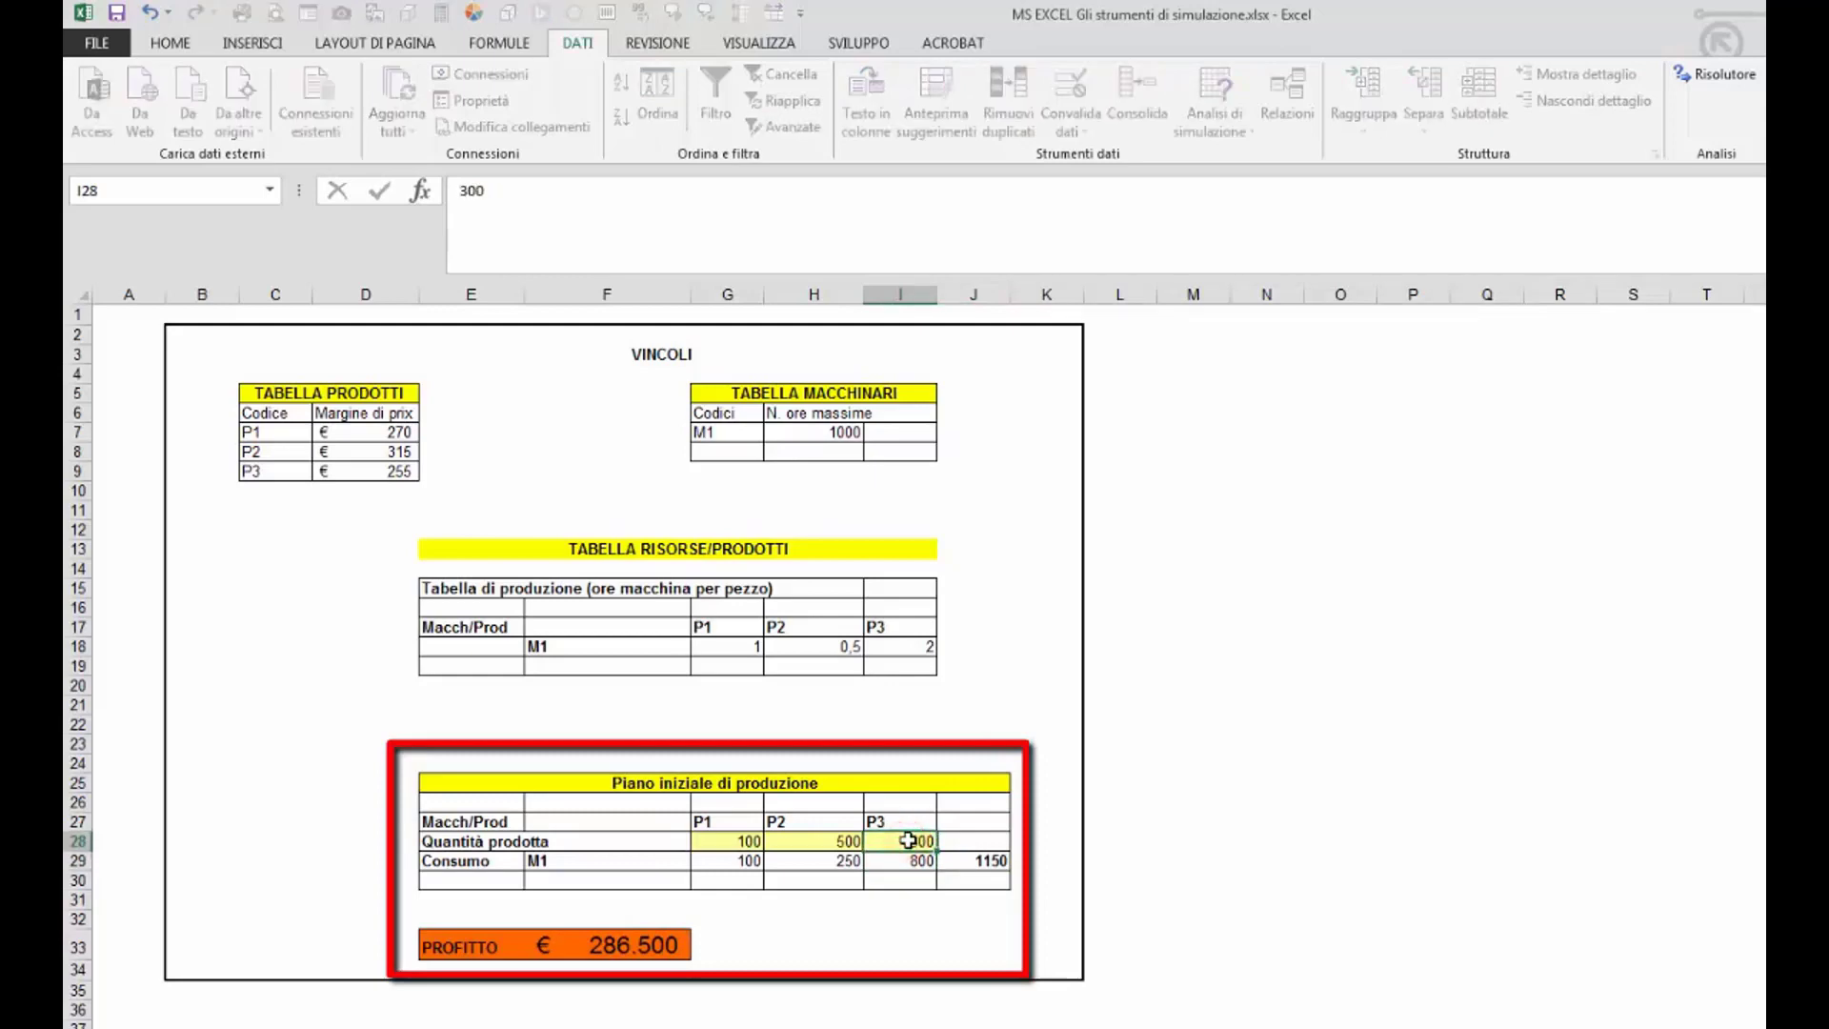
pyautogui.press('Return')
pyautogui.click(907, 840)
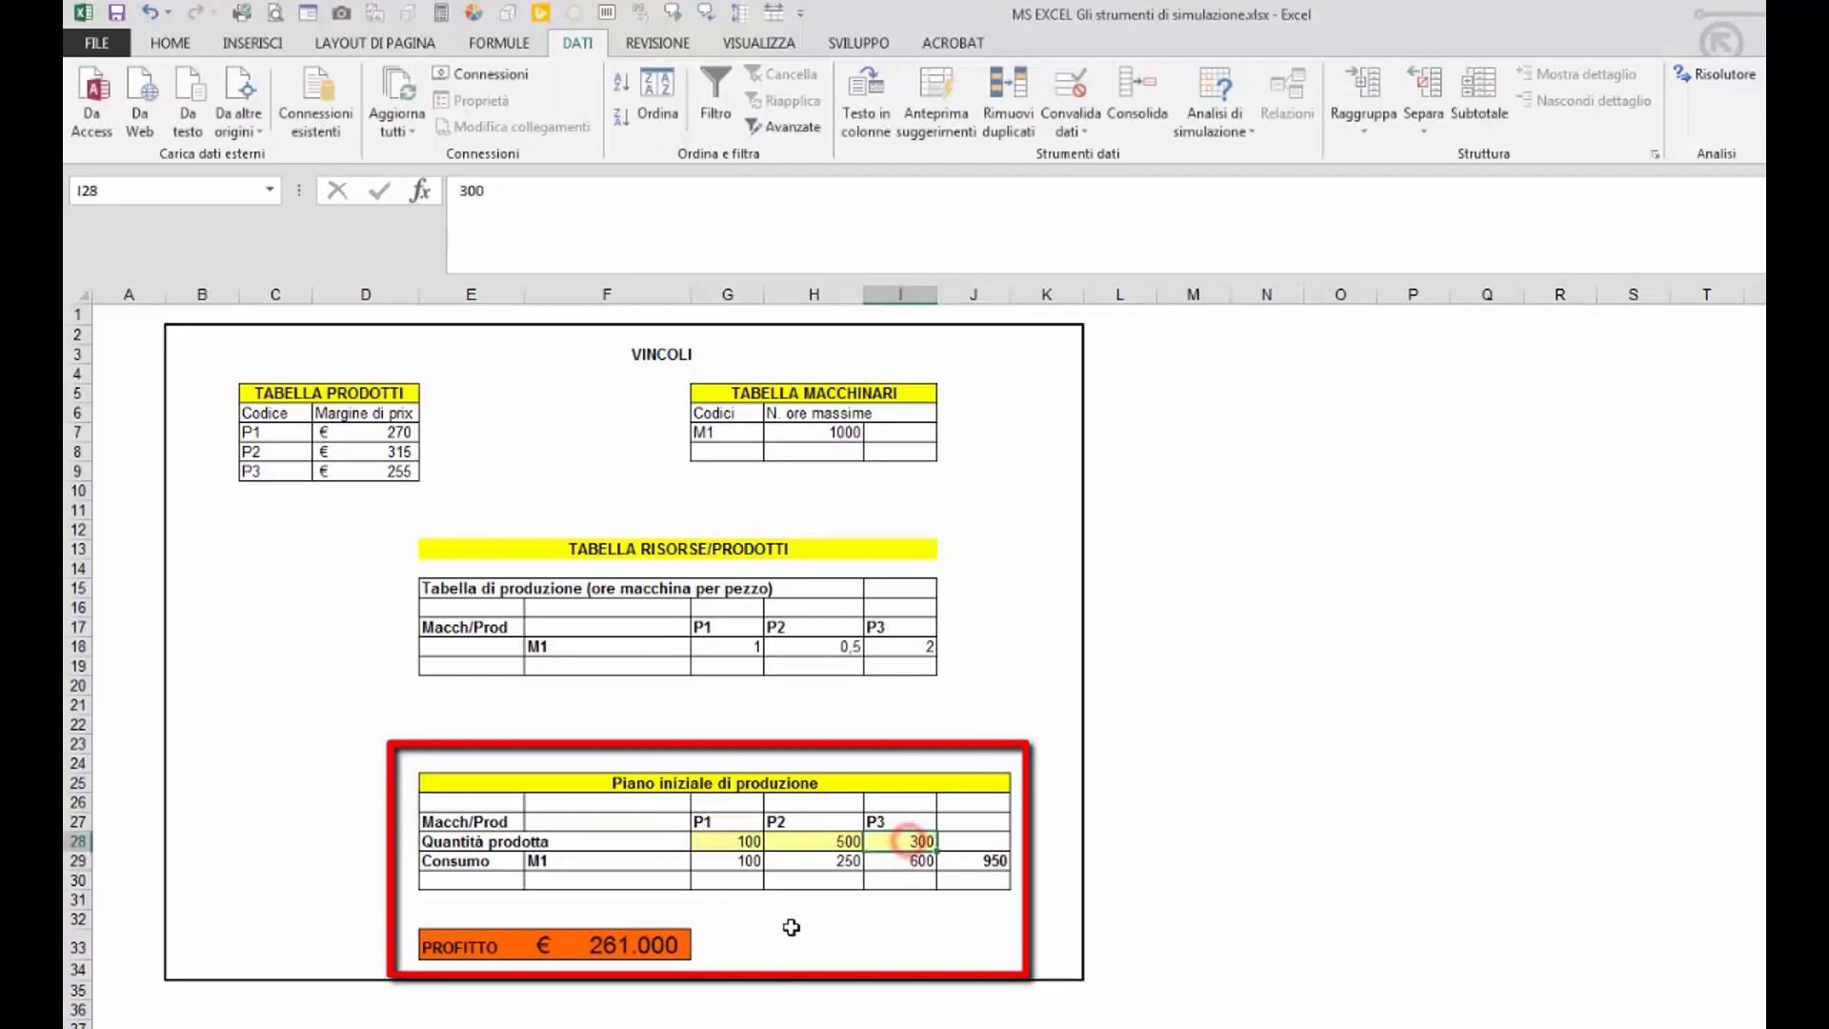
pyautogui.write('350')
pyautogui.press('Return')
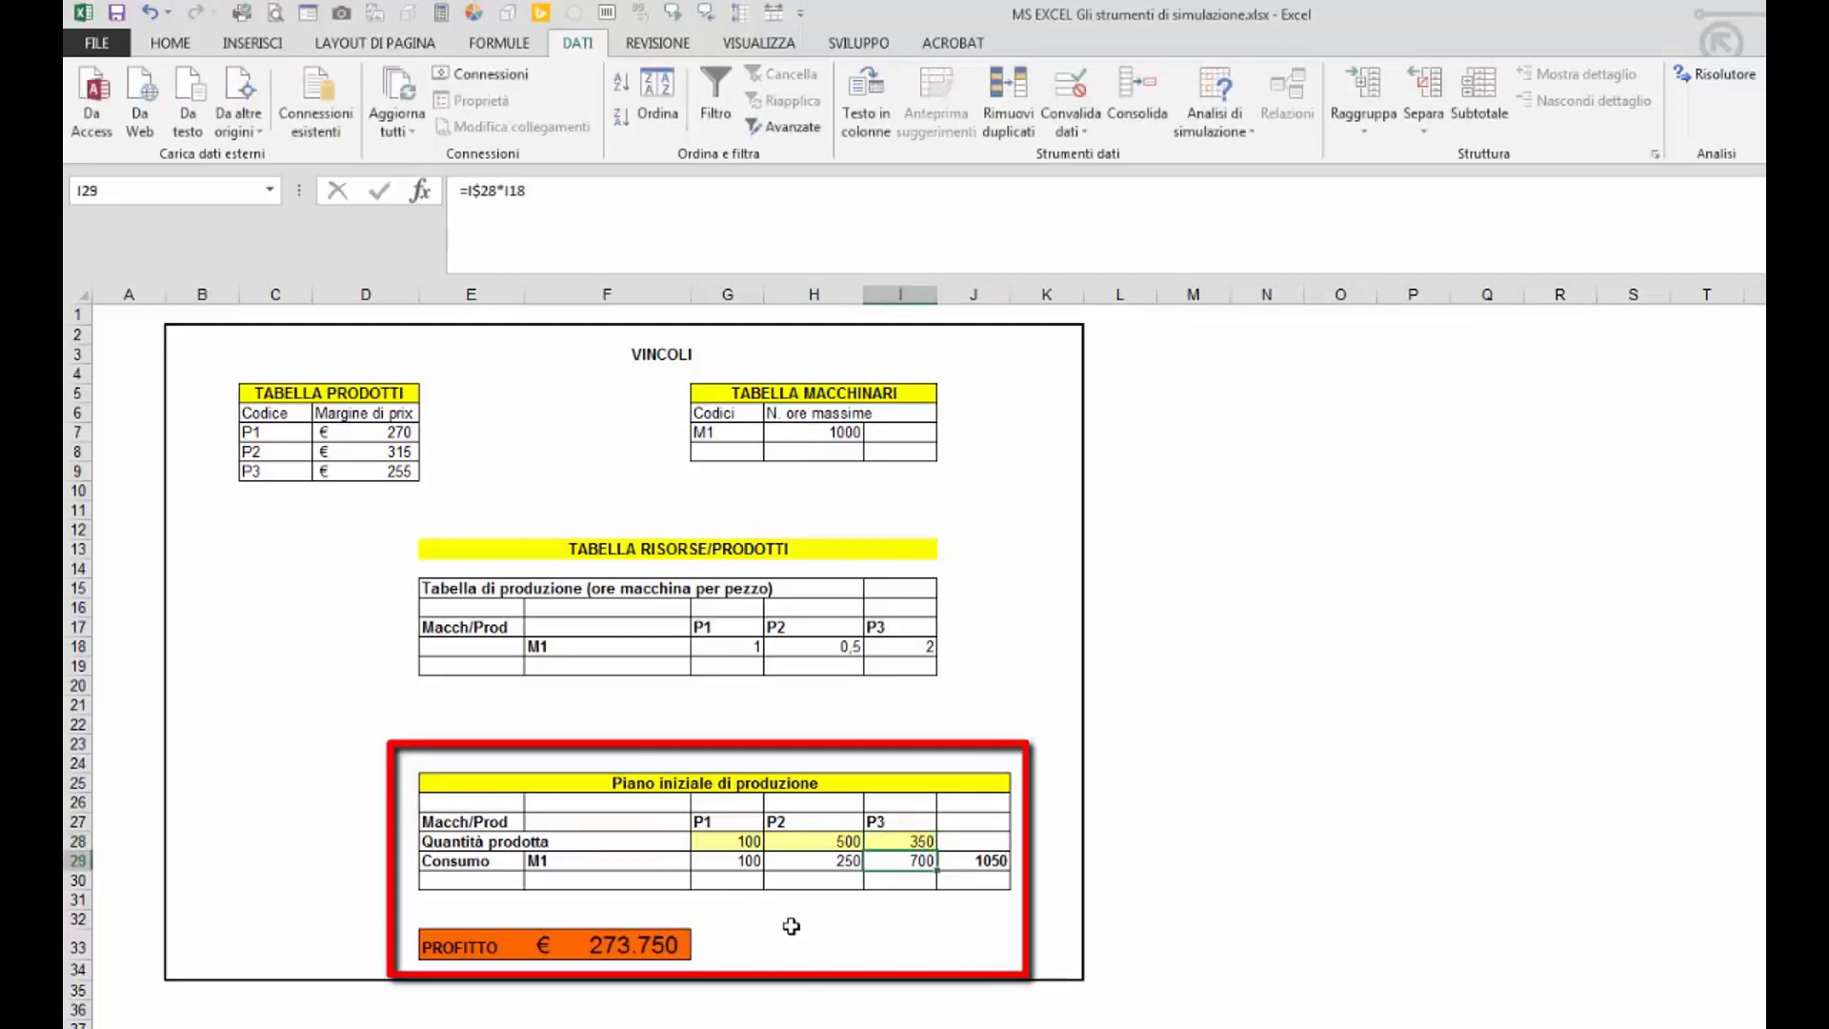
# - Set the produced quantity of P2 to 400 and check the profit cell
pyautogui.click(808, 840)
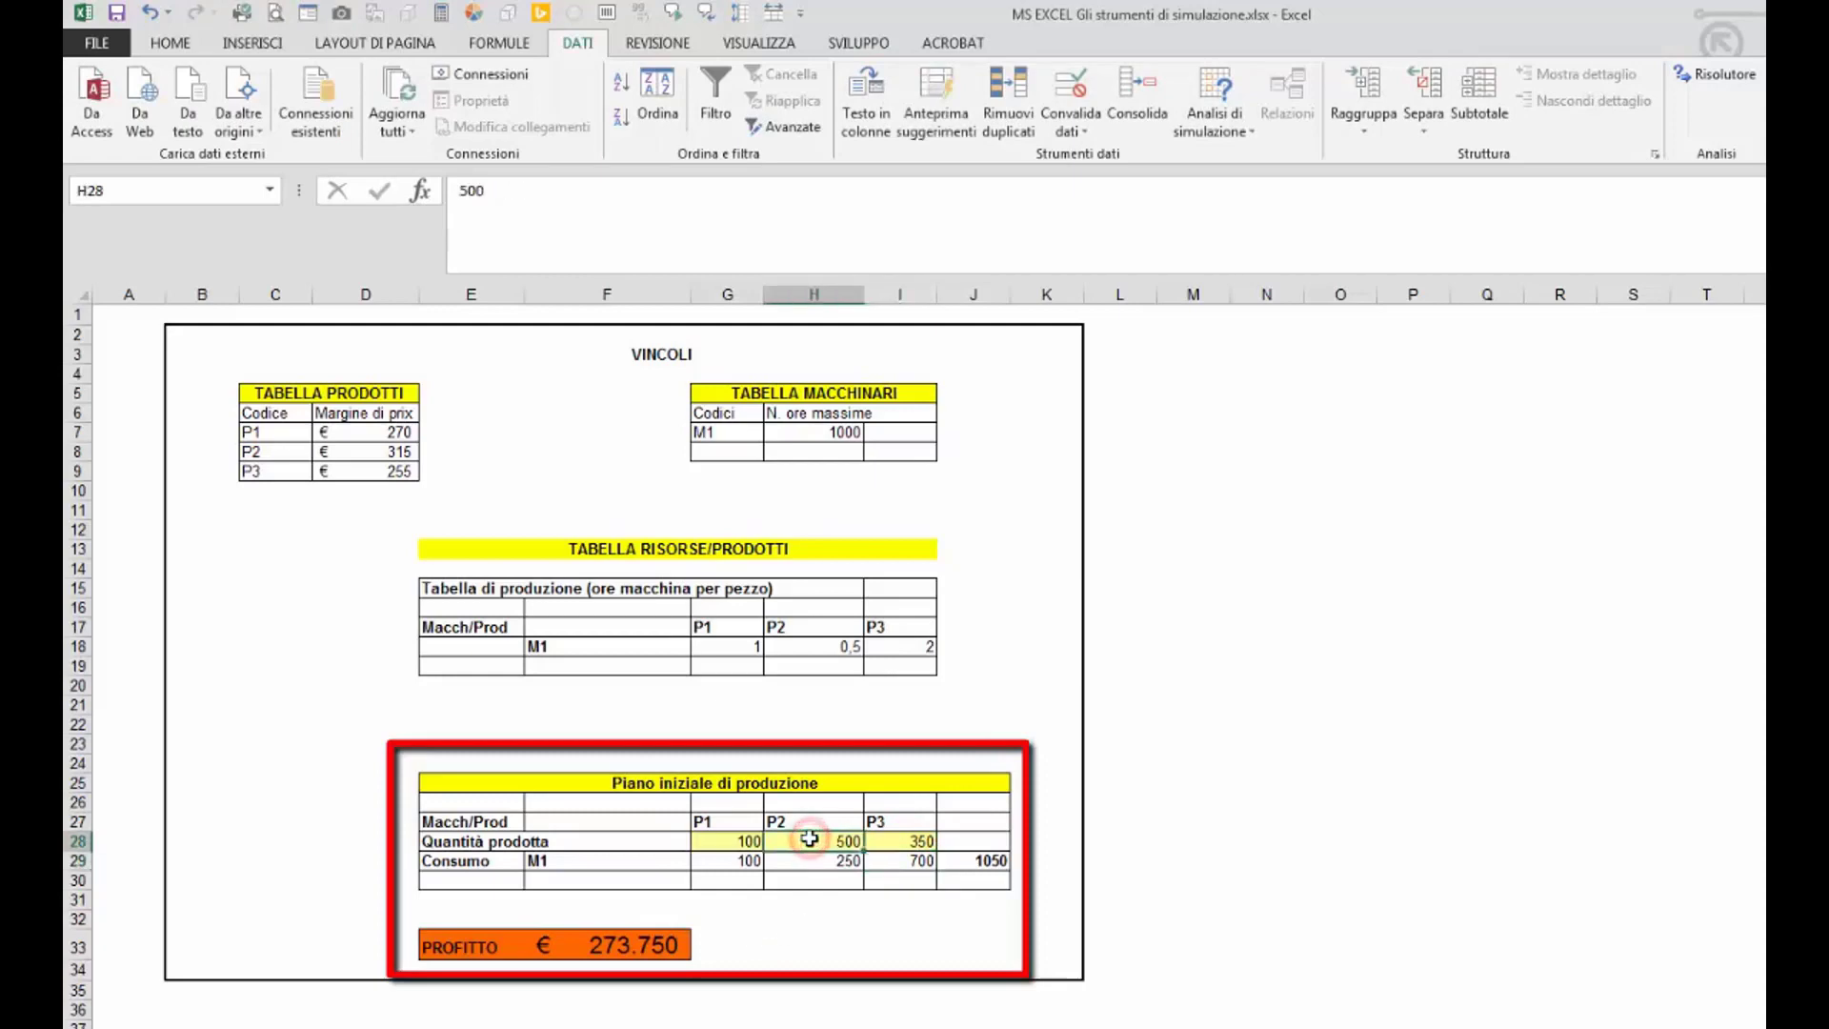
pyautogui.write('400')
pyautogui.press('Return')
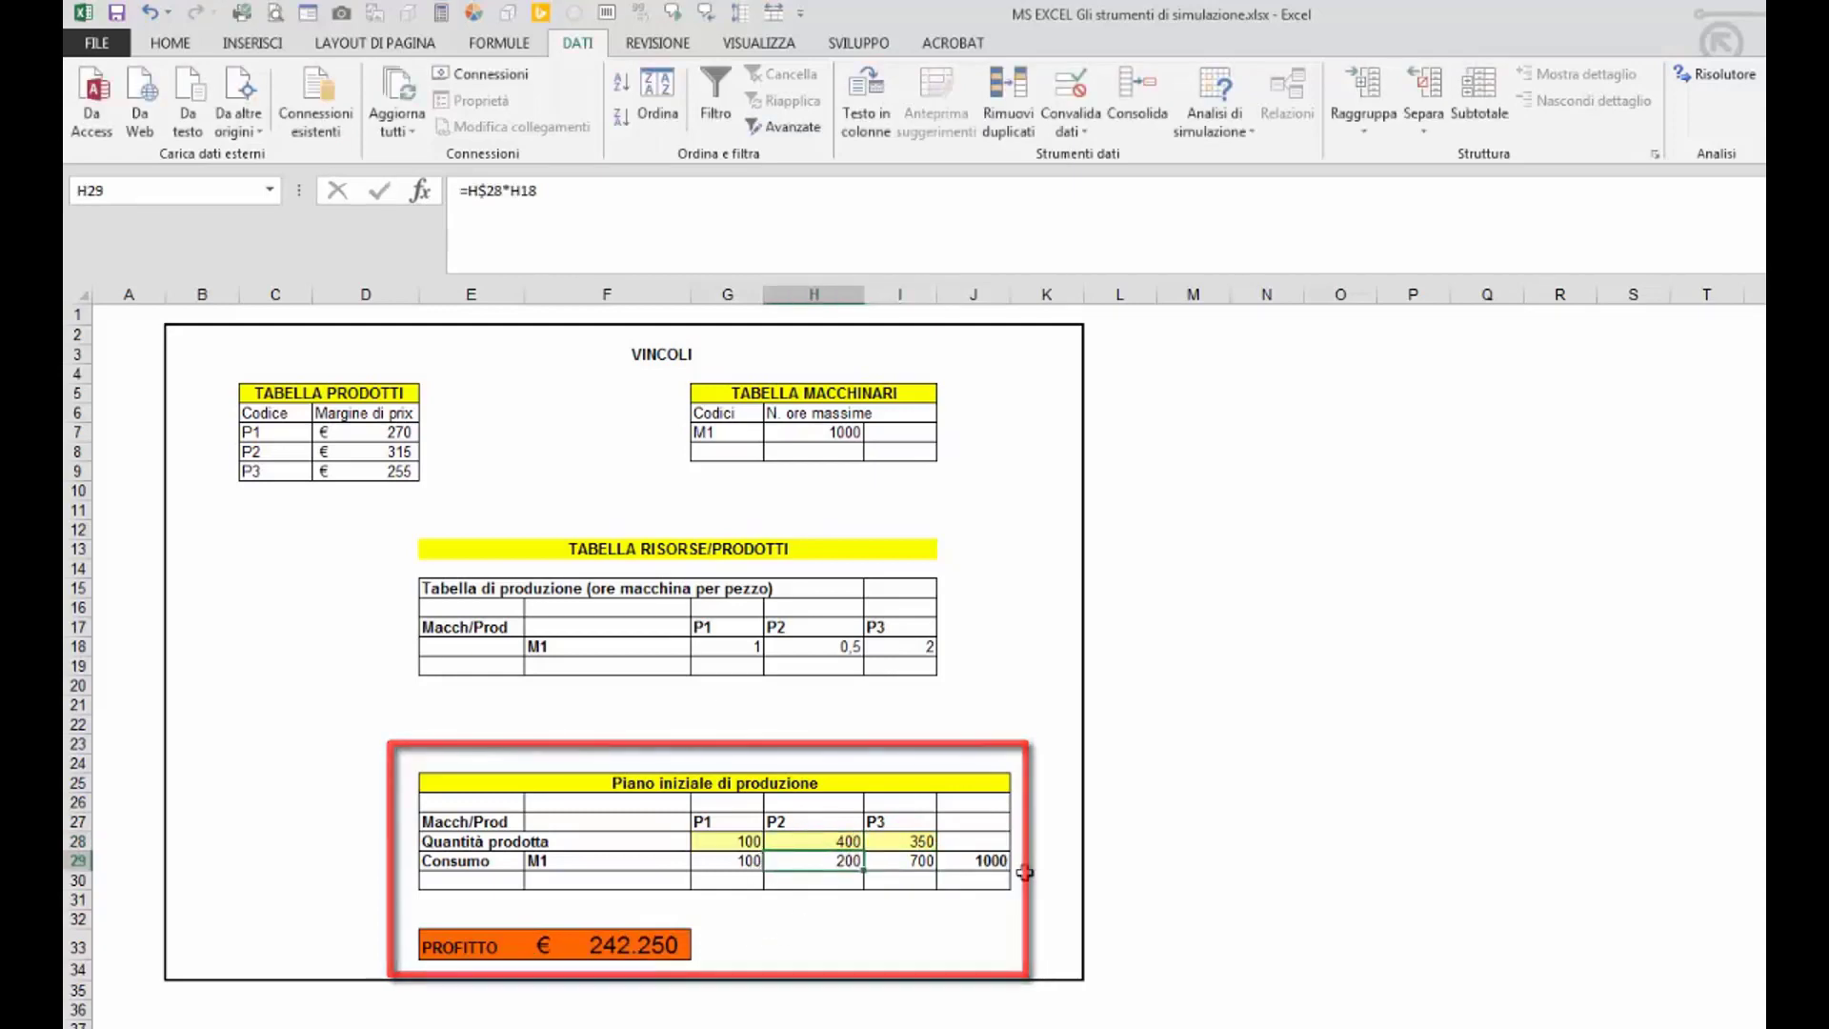
pyautogui.click(598, 948)
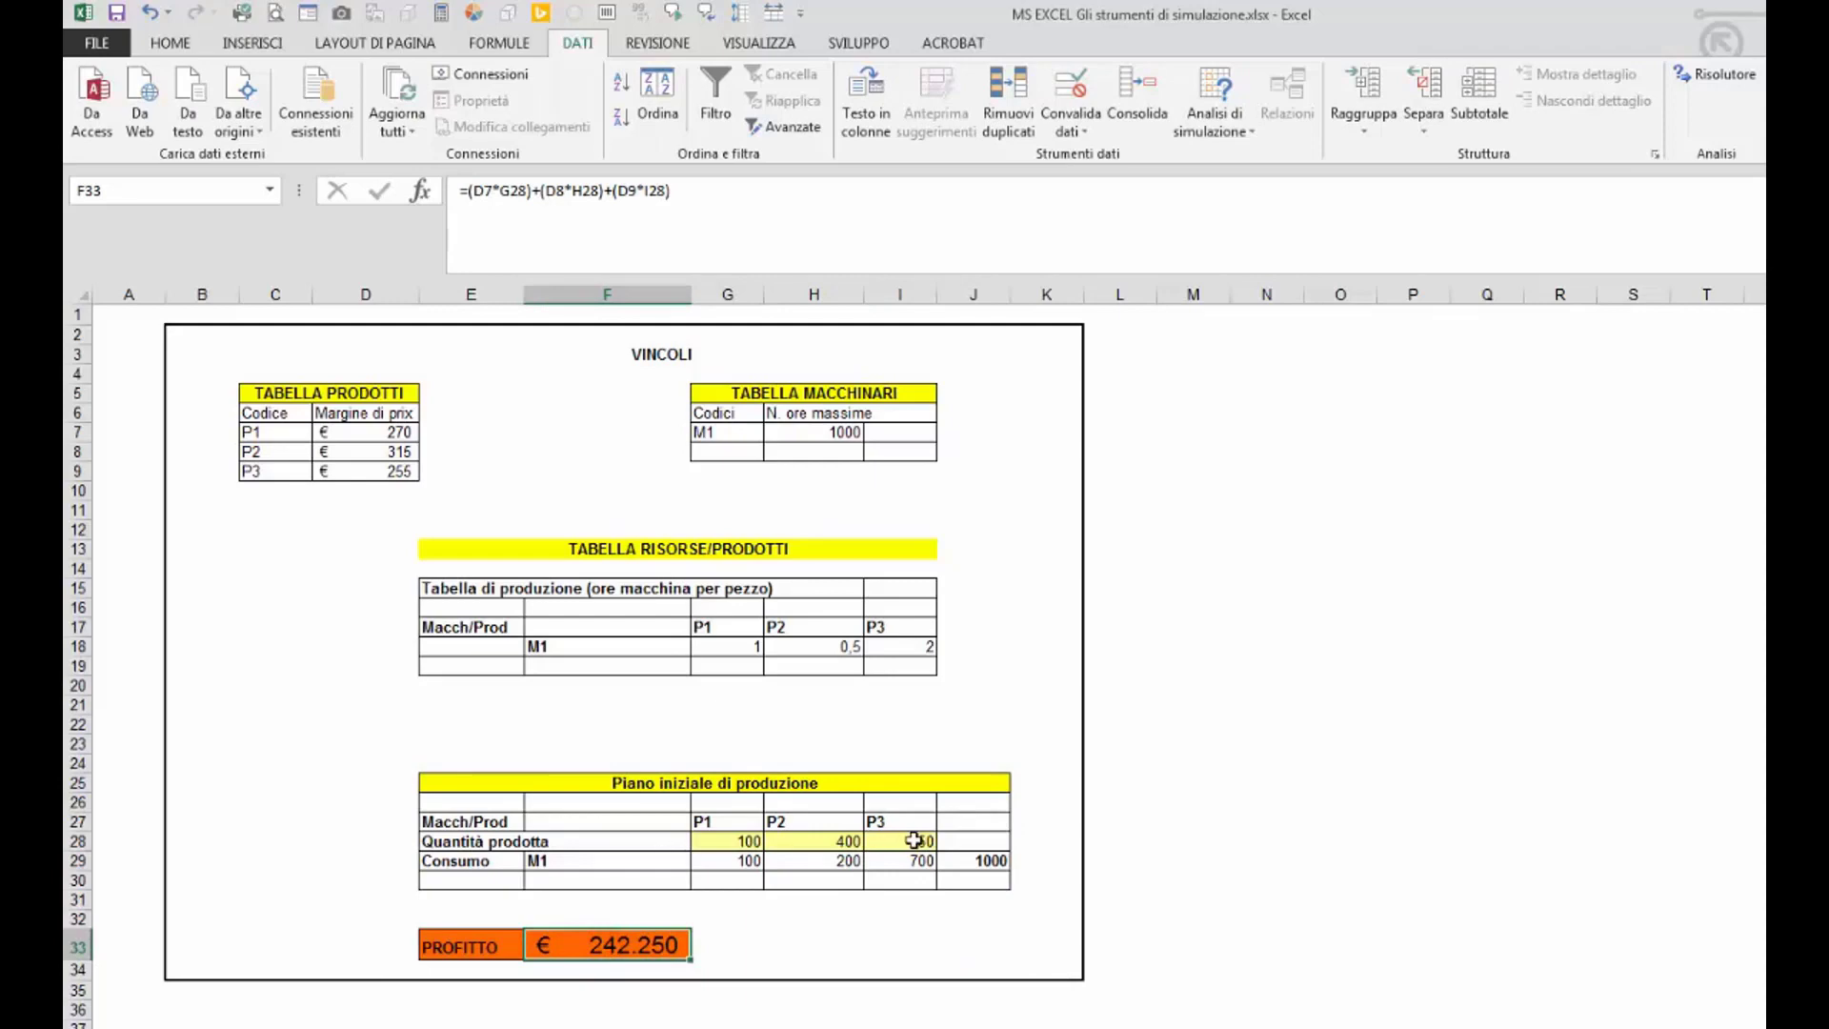
# - Calculate P1's margin per machine hour in G20 by dividing its margin by its hours per piece (D7/G18)
pyautogui.click(729, 688)
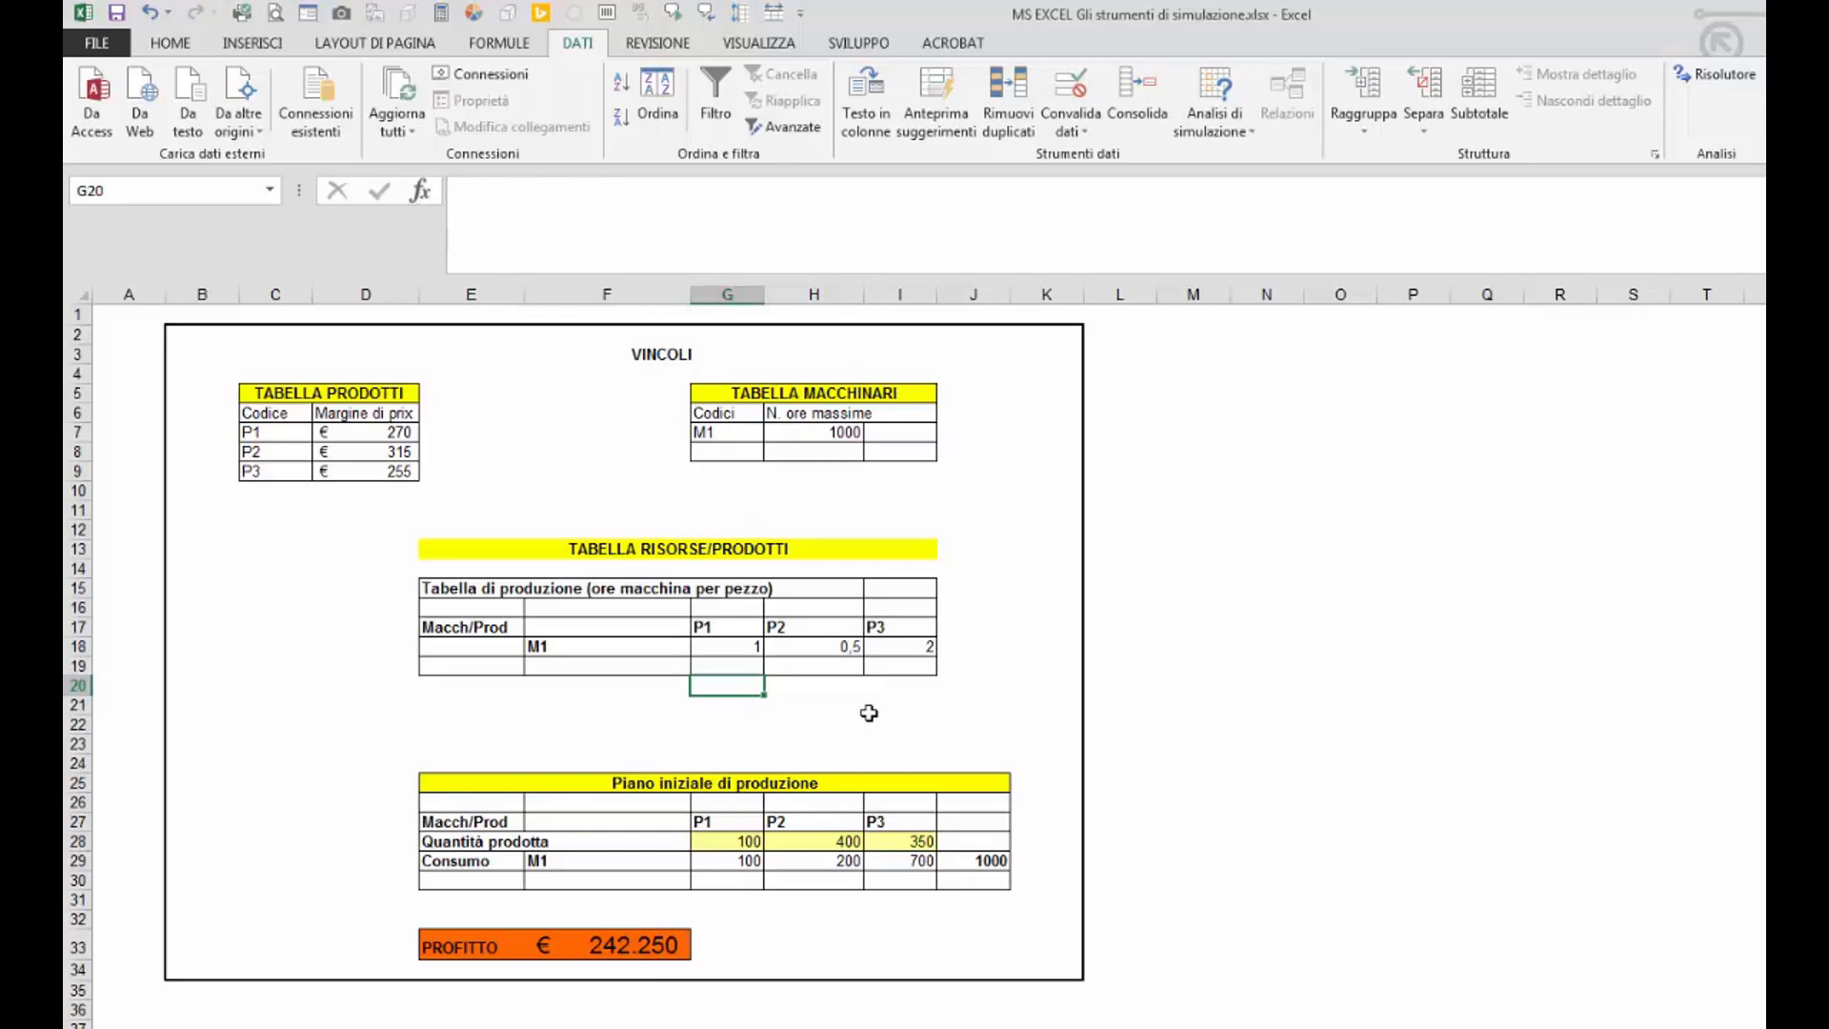
pyautogui.write('+')
pyautogui.click(386, 433)
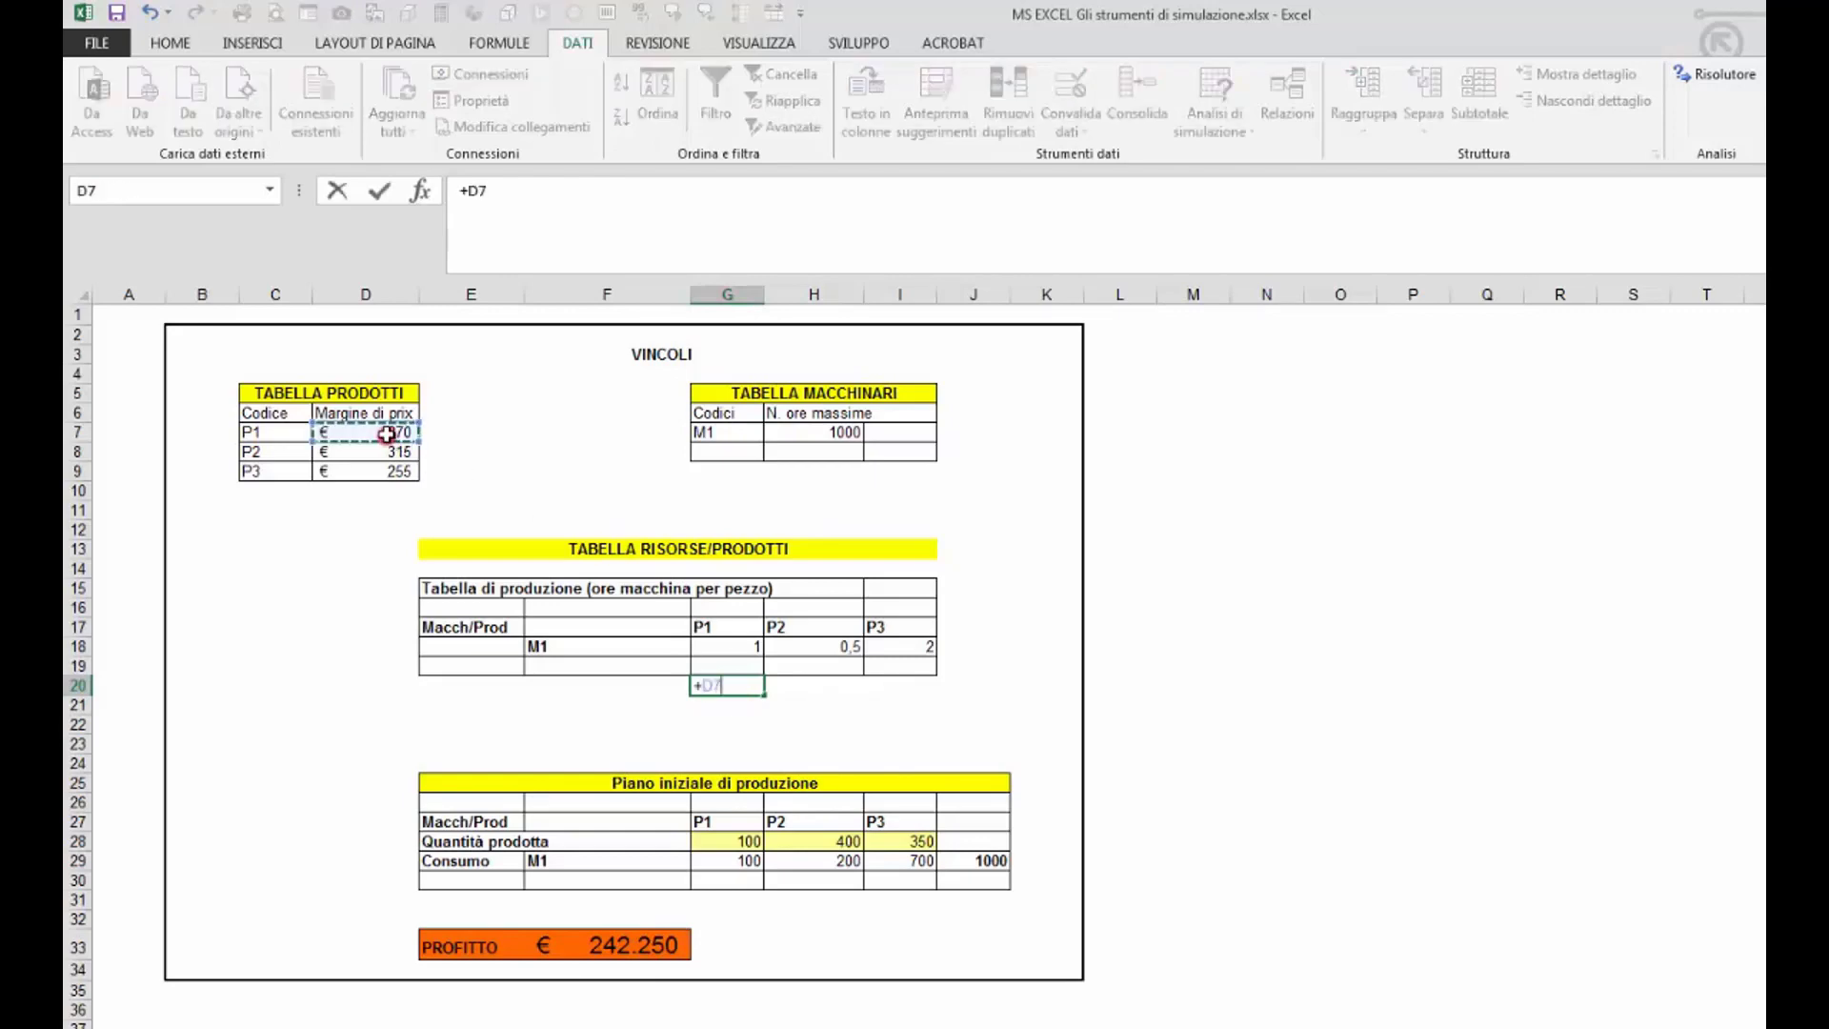
pyautogui.write('/')
pyautogui.click(755, 647)
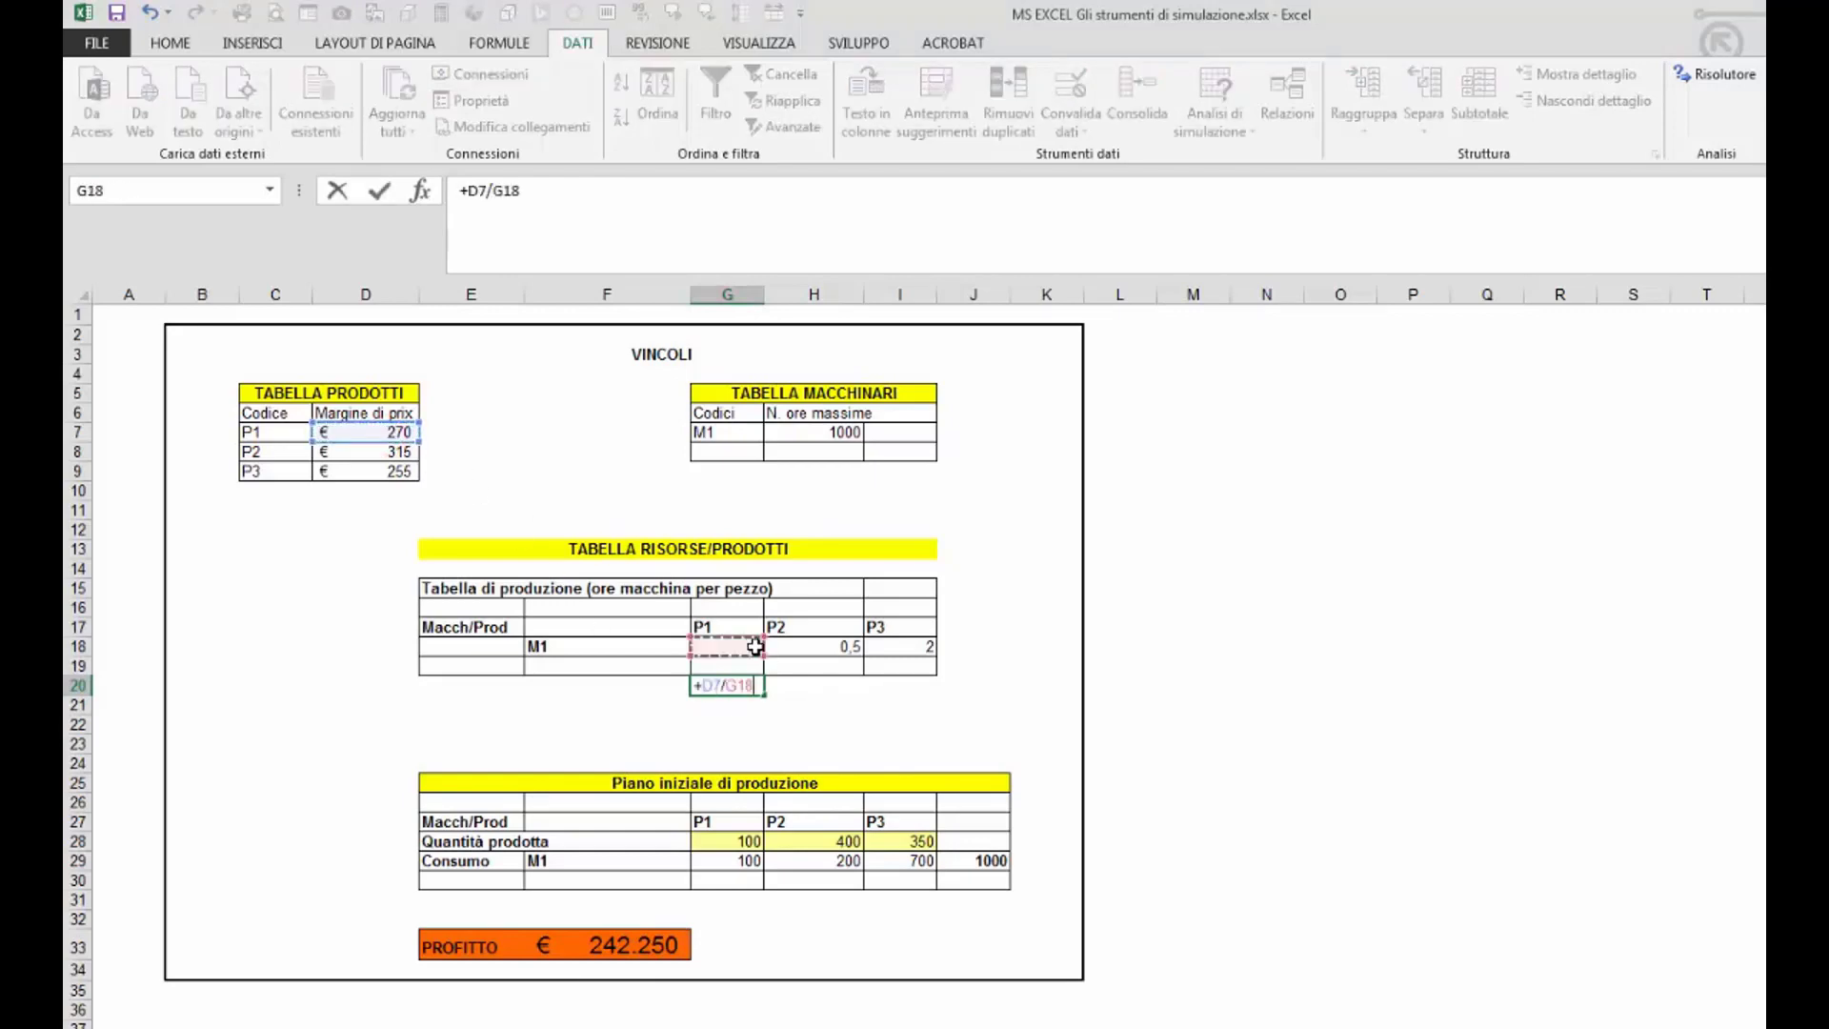
pyautogui.press('Return')
# - Calculate P2's margin per machine hour in H20 with the formula D8/H18
pyautogui.click(783, 687)
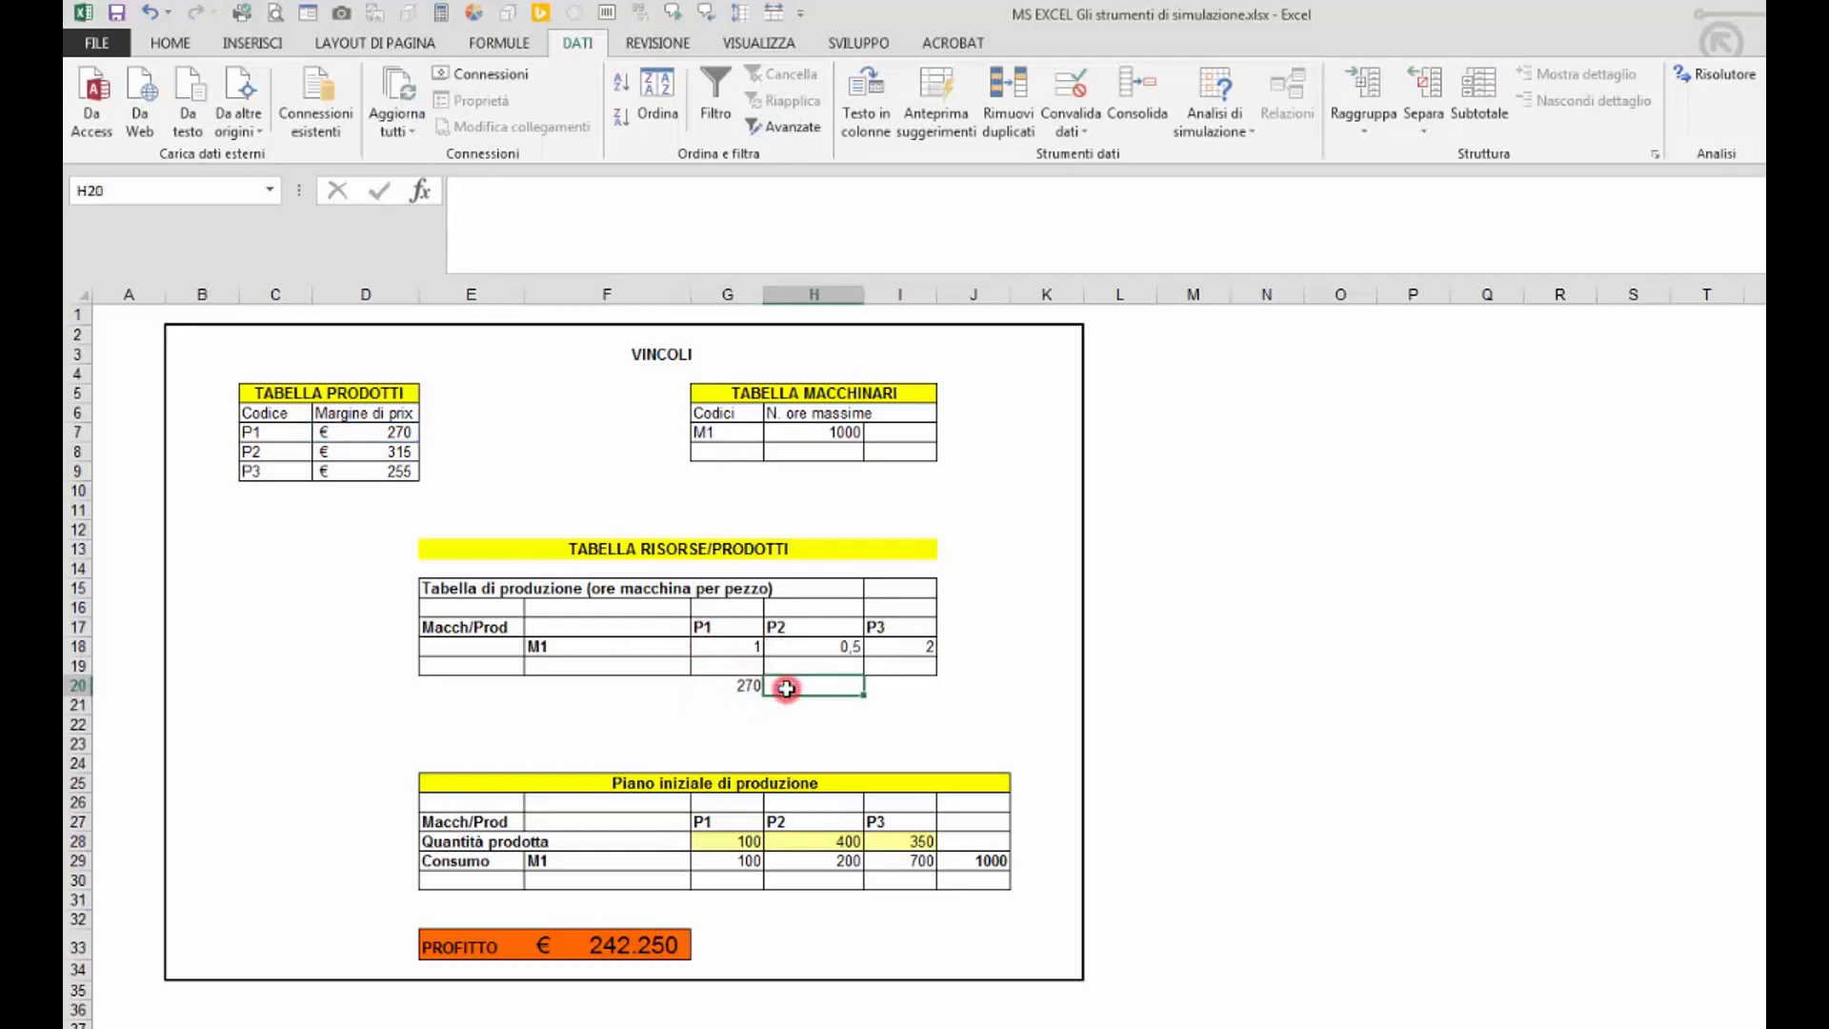
pyautogui.write('+')
pyautogui.click(375, 454)
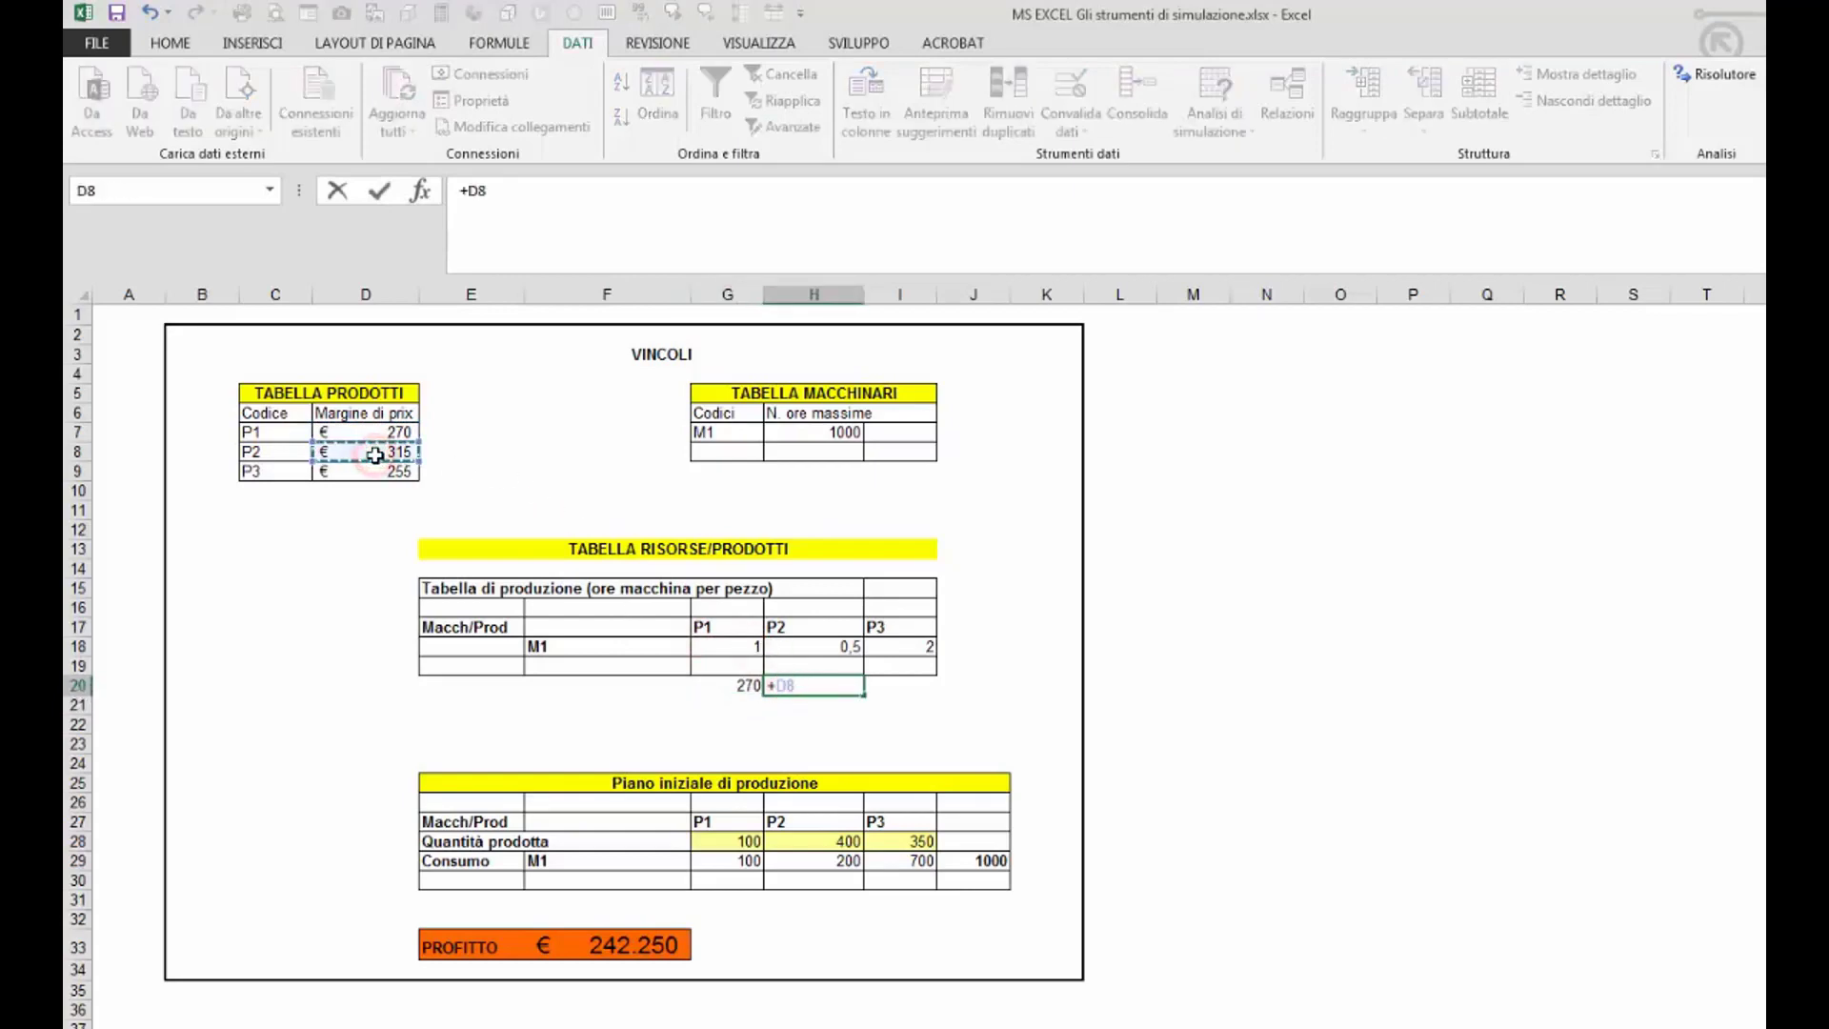
pyautogui.write('/')
pyautogui.click(834, 647)
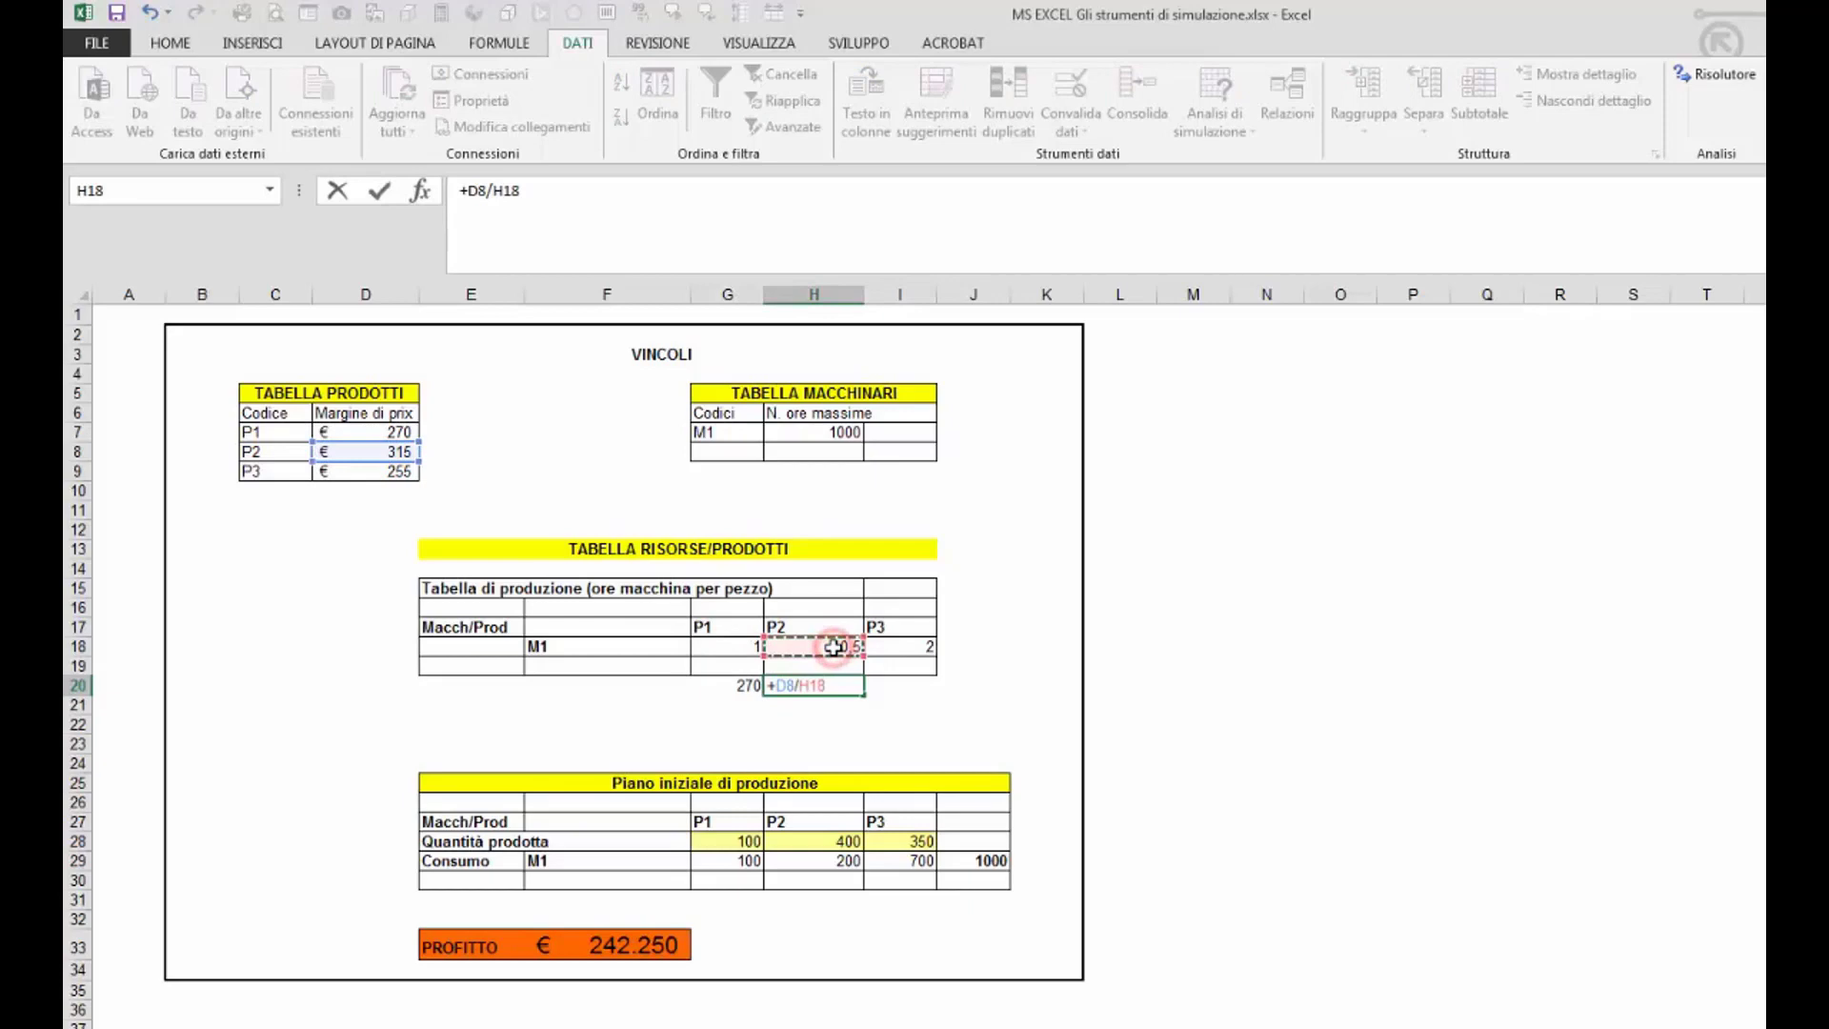
pyautogui.press('Return')
# - Calculate P3's margin per machine hour in I20 with the formula D9/I18, and check it against P2's in H20
pyautogui.click(905, 685)
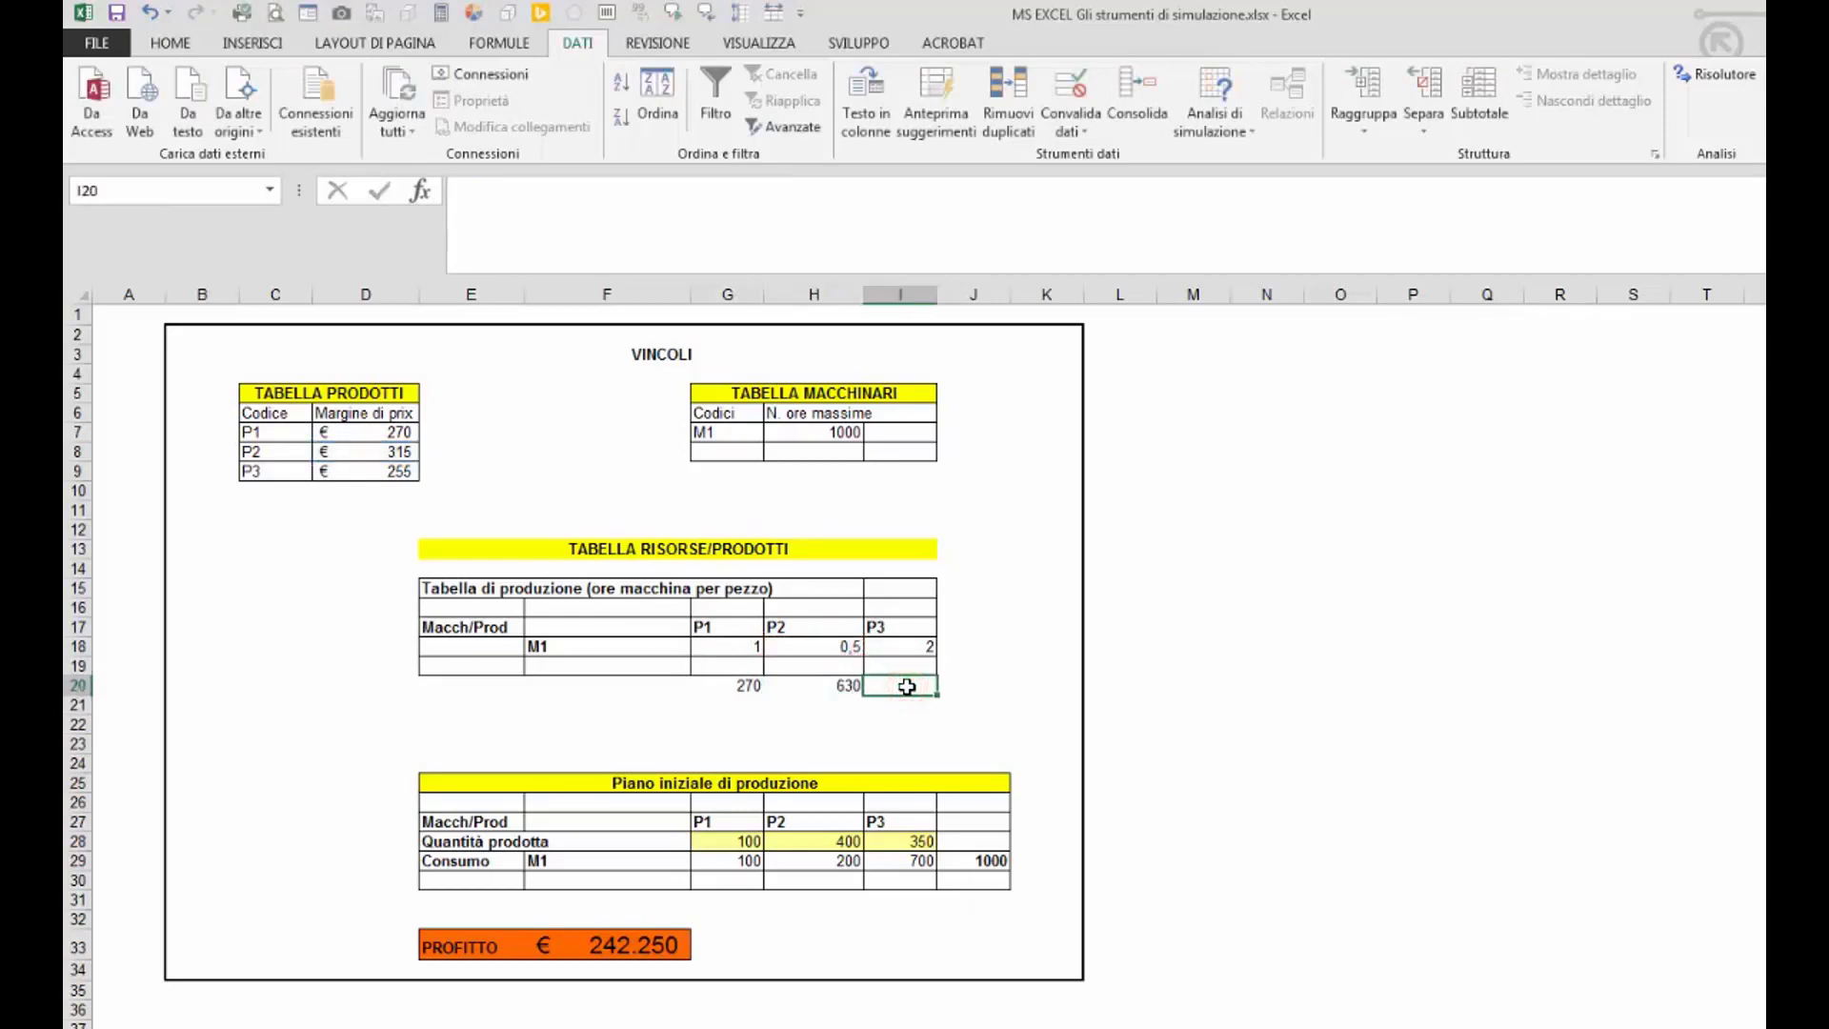
pyautogui.write('+')
pyautogui.click(387, 473)
pyautogui.write('/')
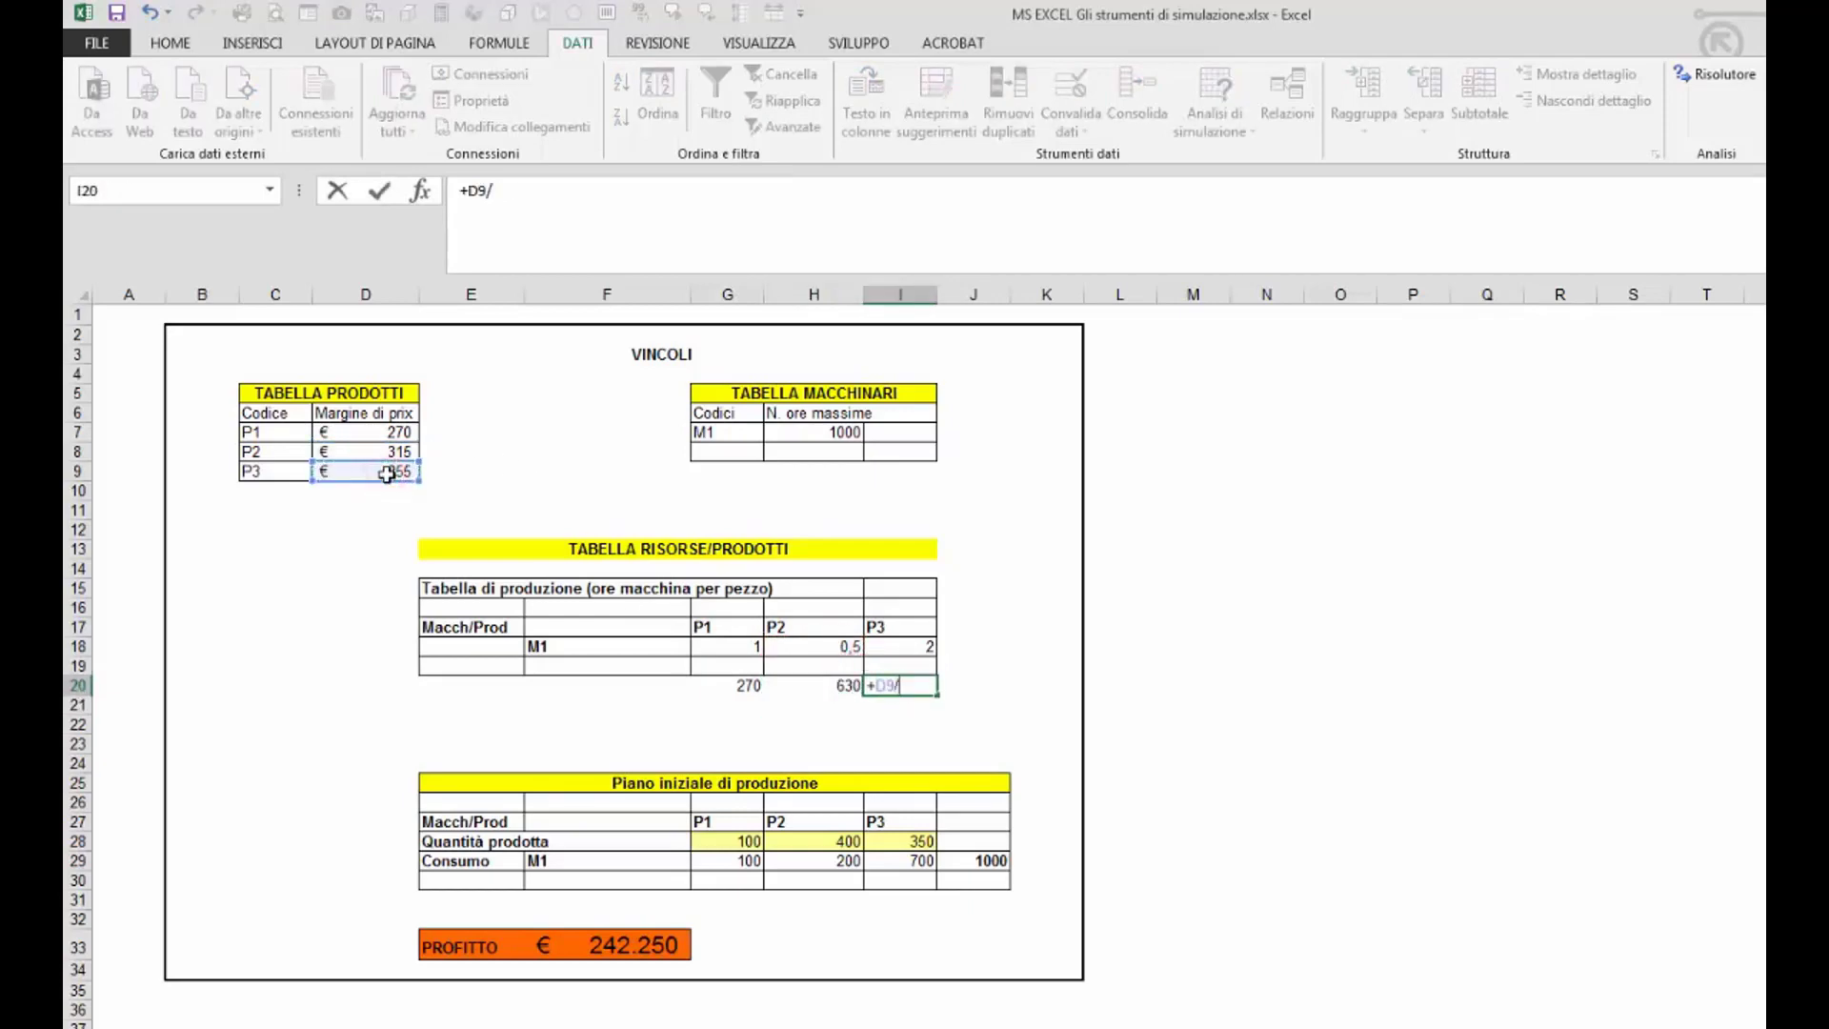
pyautogui.click(902, 647)
pyautogui.press('Return')
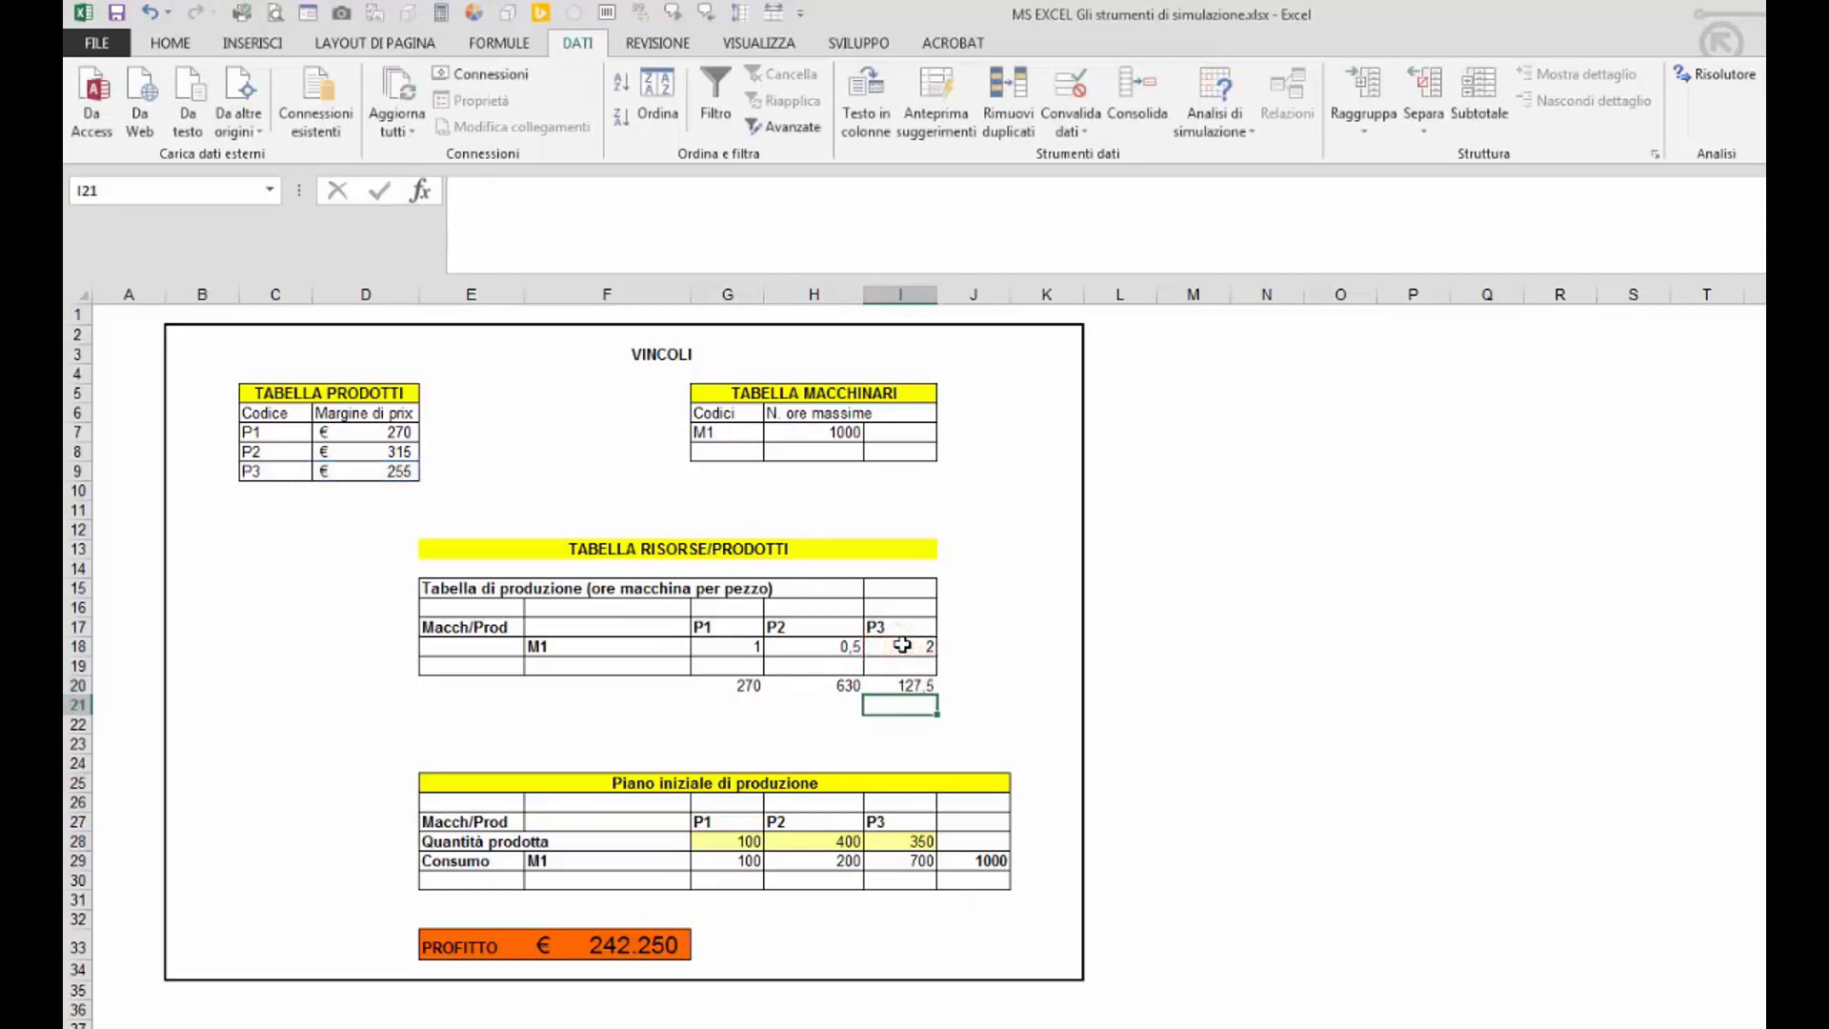
pyautogui.click(843, 686)
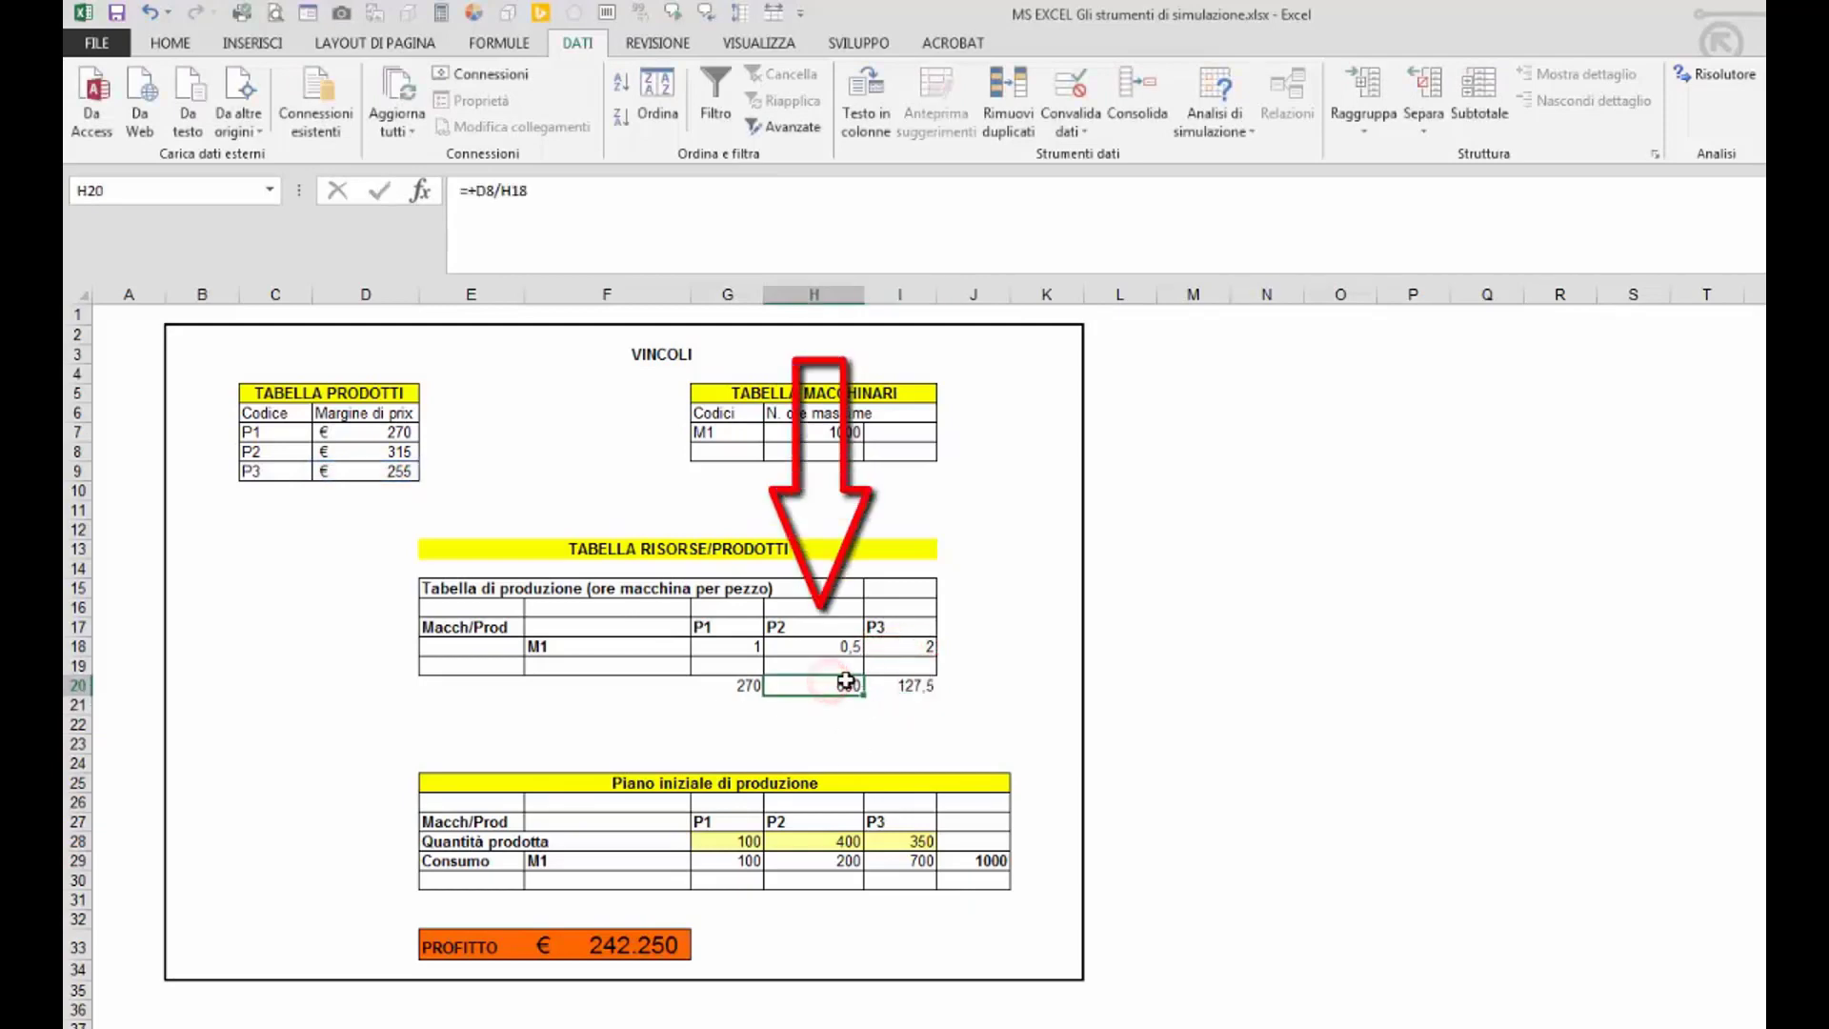
# - Set the produced quantities of P1 and P3 to 0 in the production plan
pyautogui.click(730, 844)
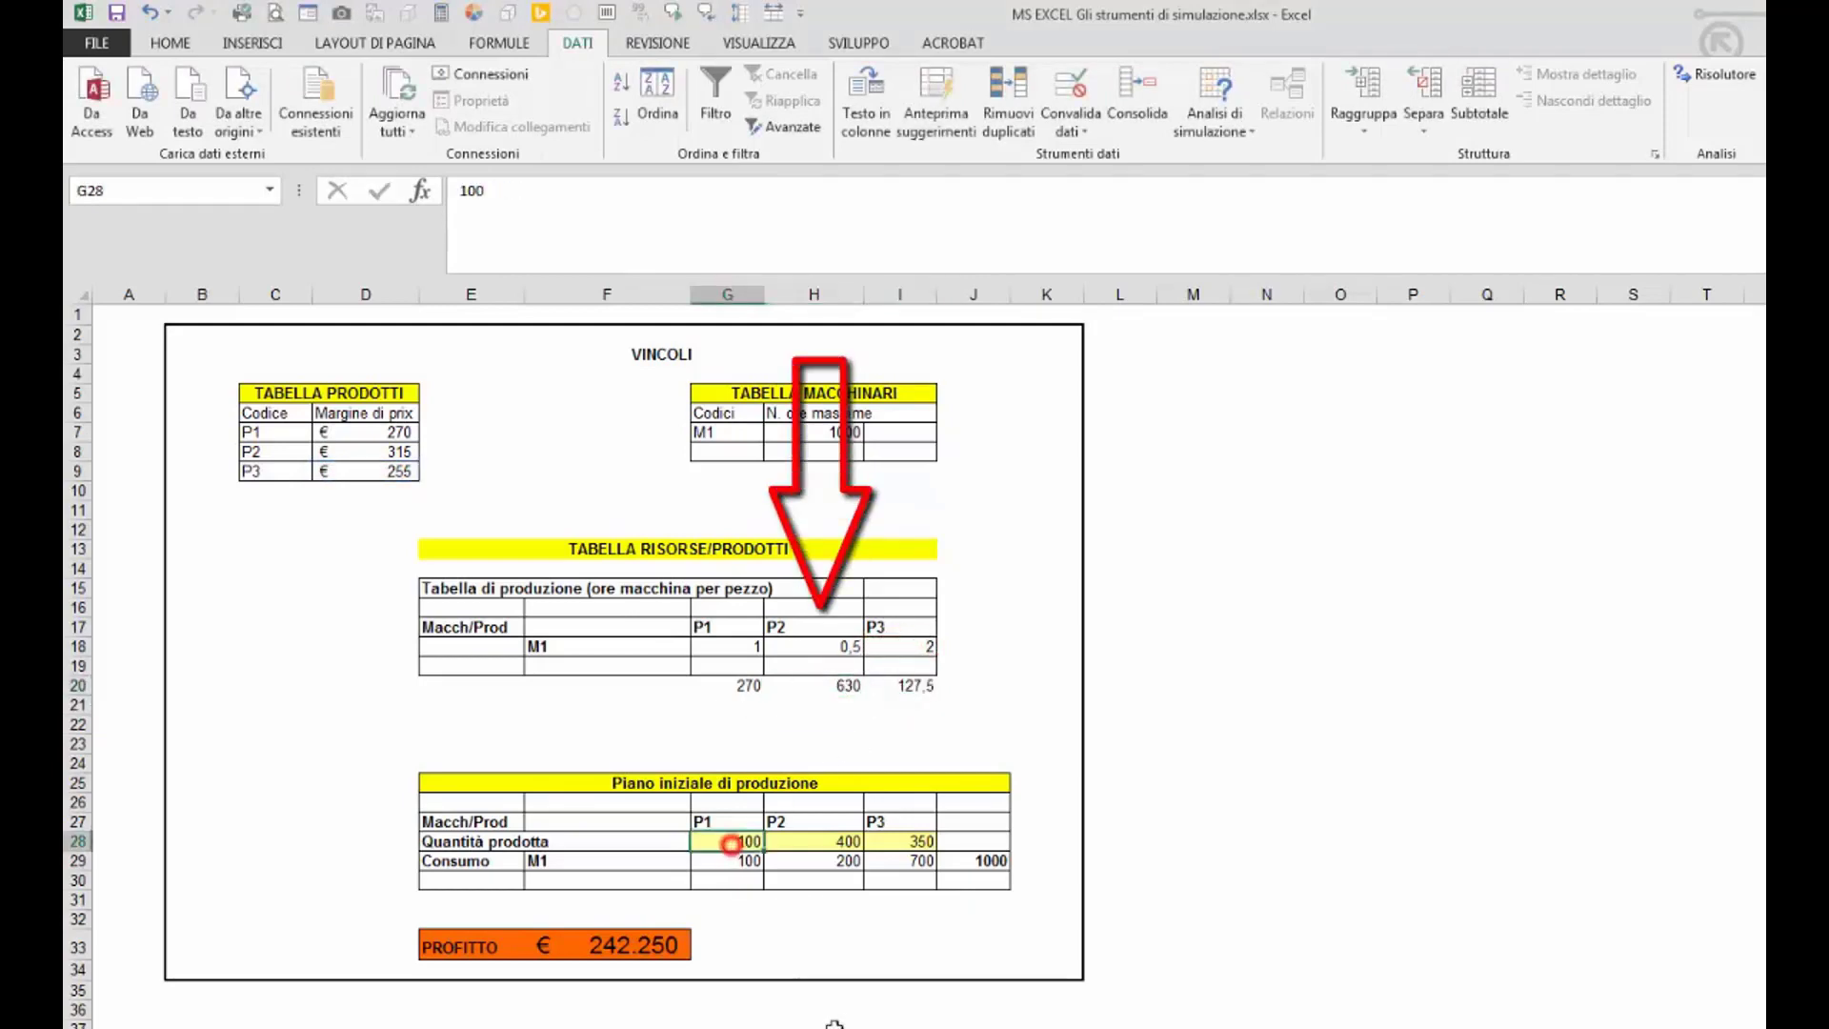
pyautogui.write('0')
pyautogui.click(1000, 841)
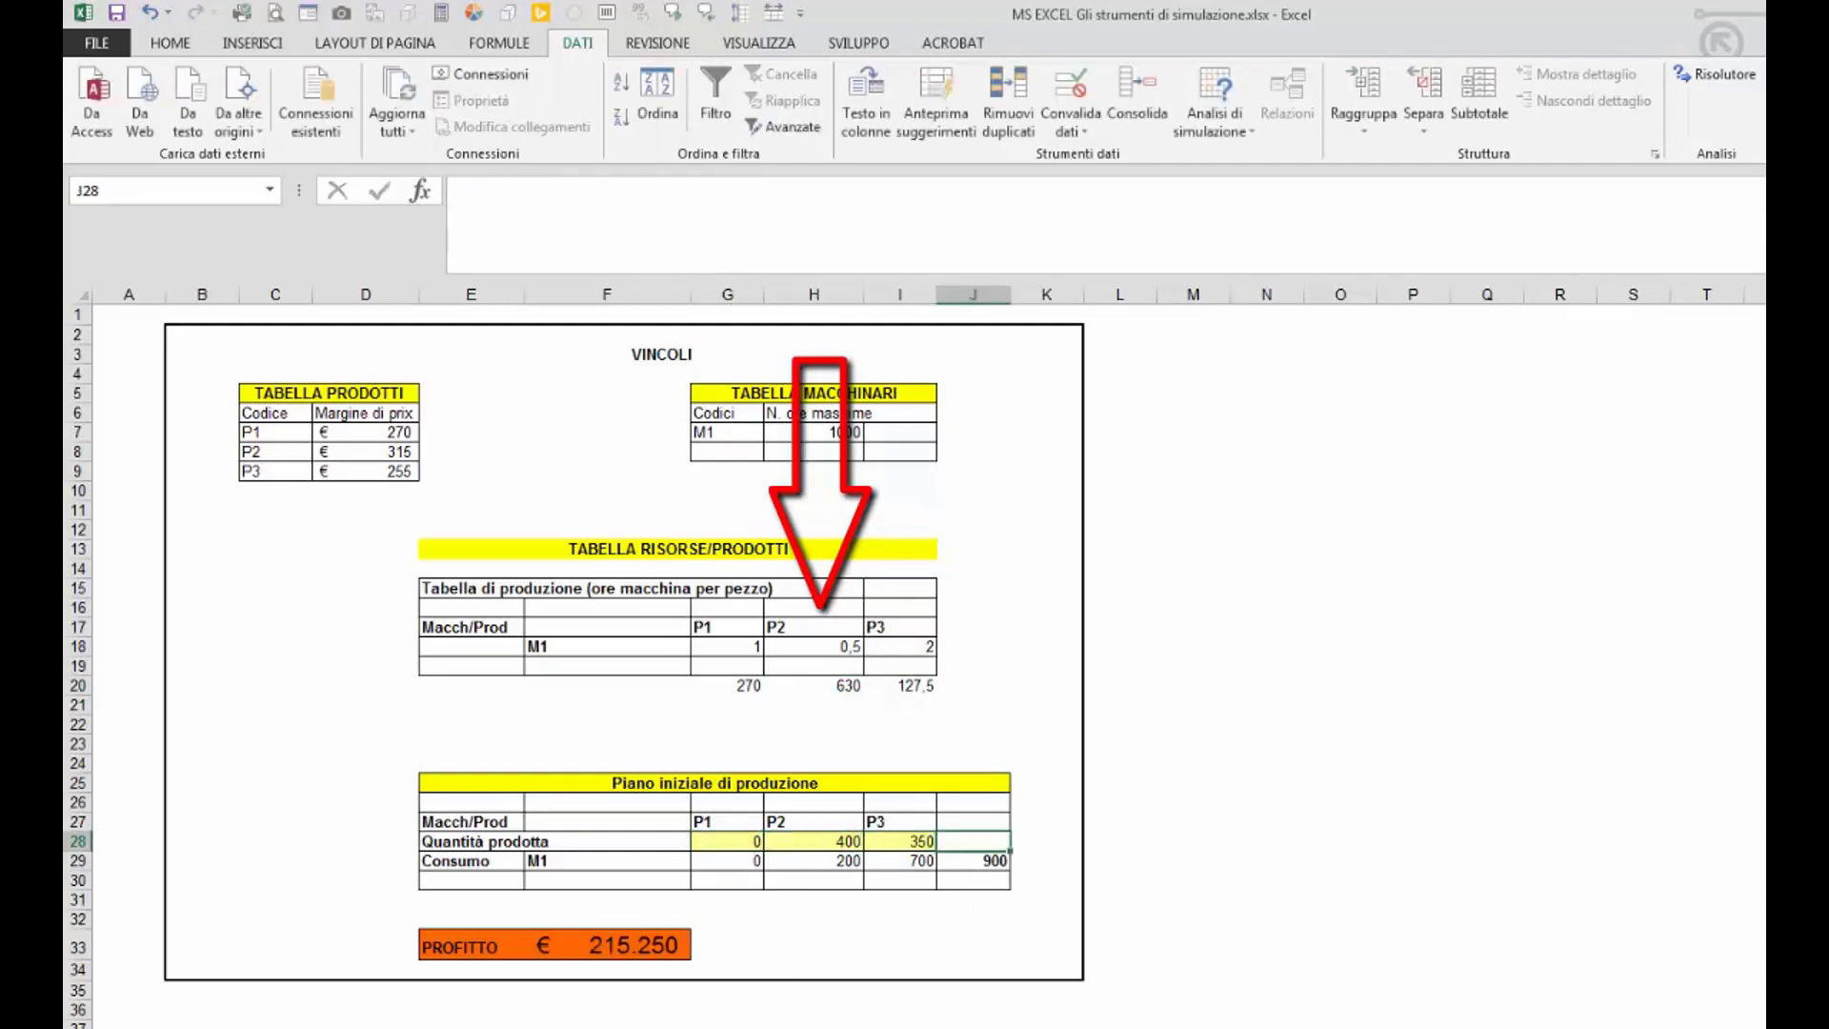
pyautogui.click(900, 841)
pyautogui.write('0')
# - Try 600 and 2000 as the produced quantity of P2, and check the profit cell
pyautogui.click(814, 840)
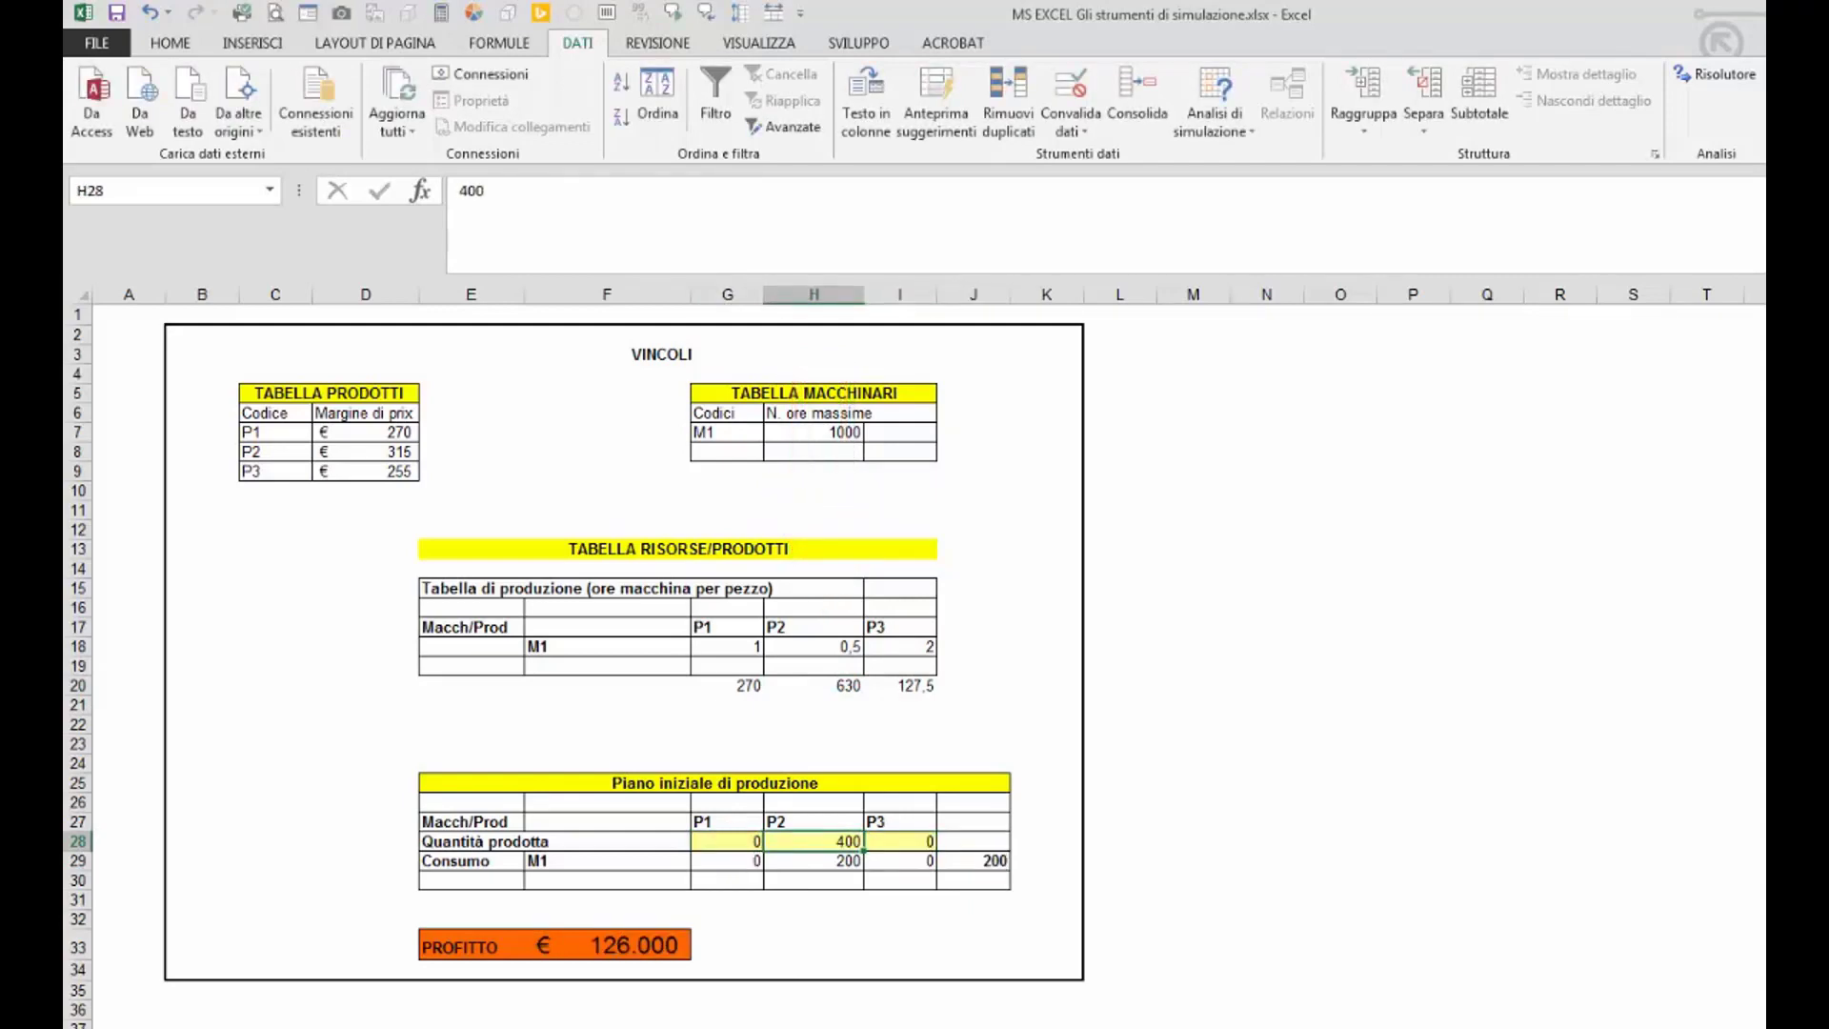
pyautogui.write('600')
pyautogui.press('Return')
pyautogui.press('Up')
pyautogui.write('2000')
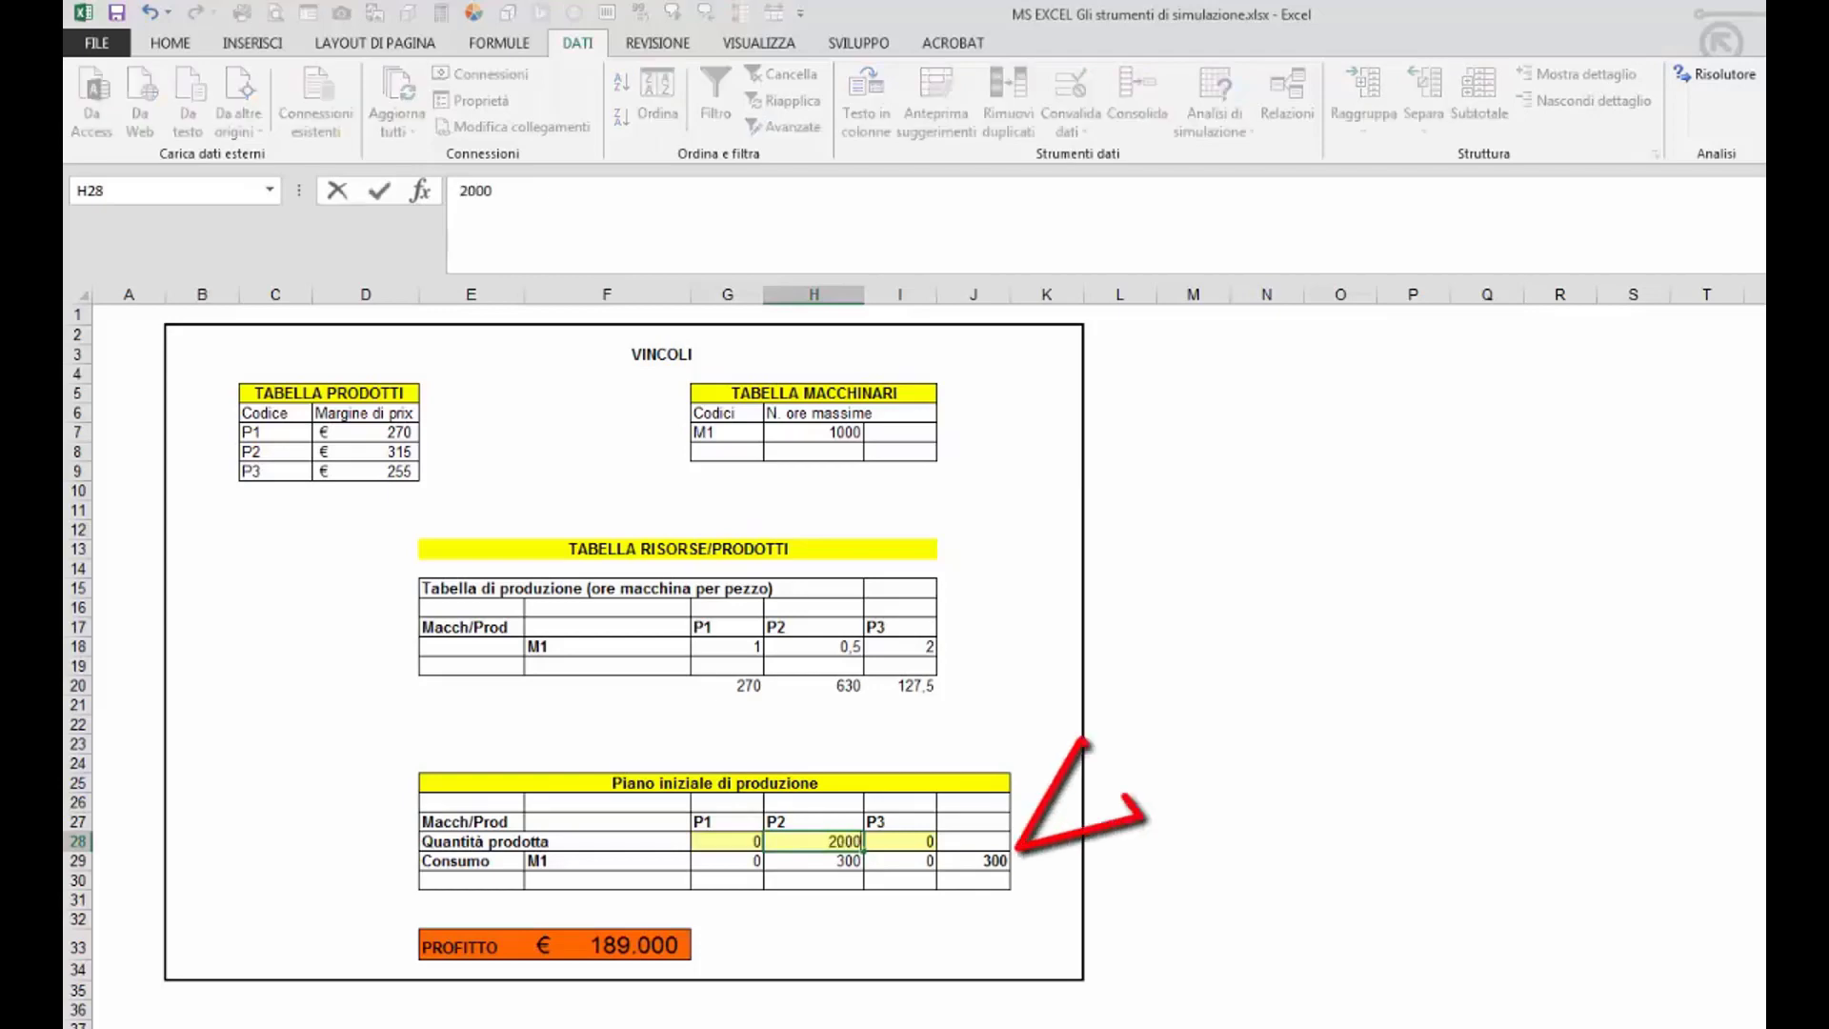
pyautogui.press('Return')
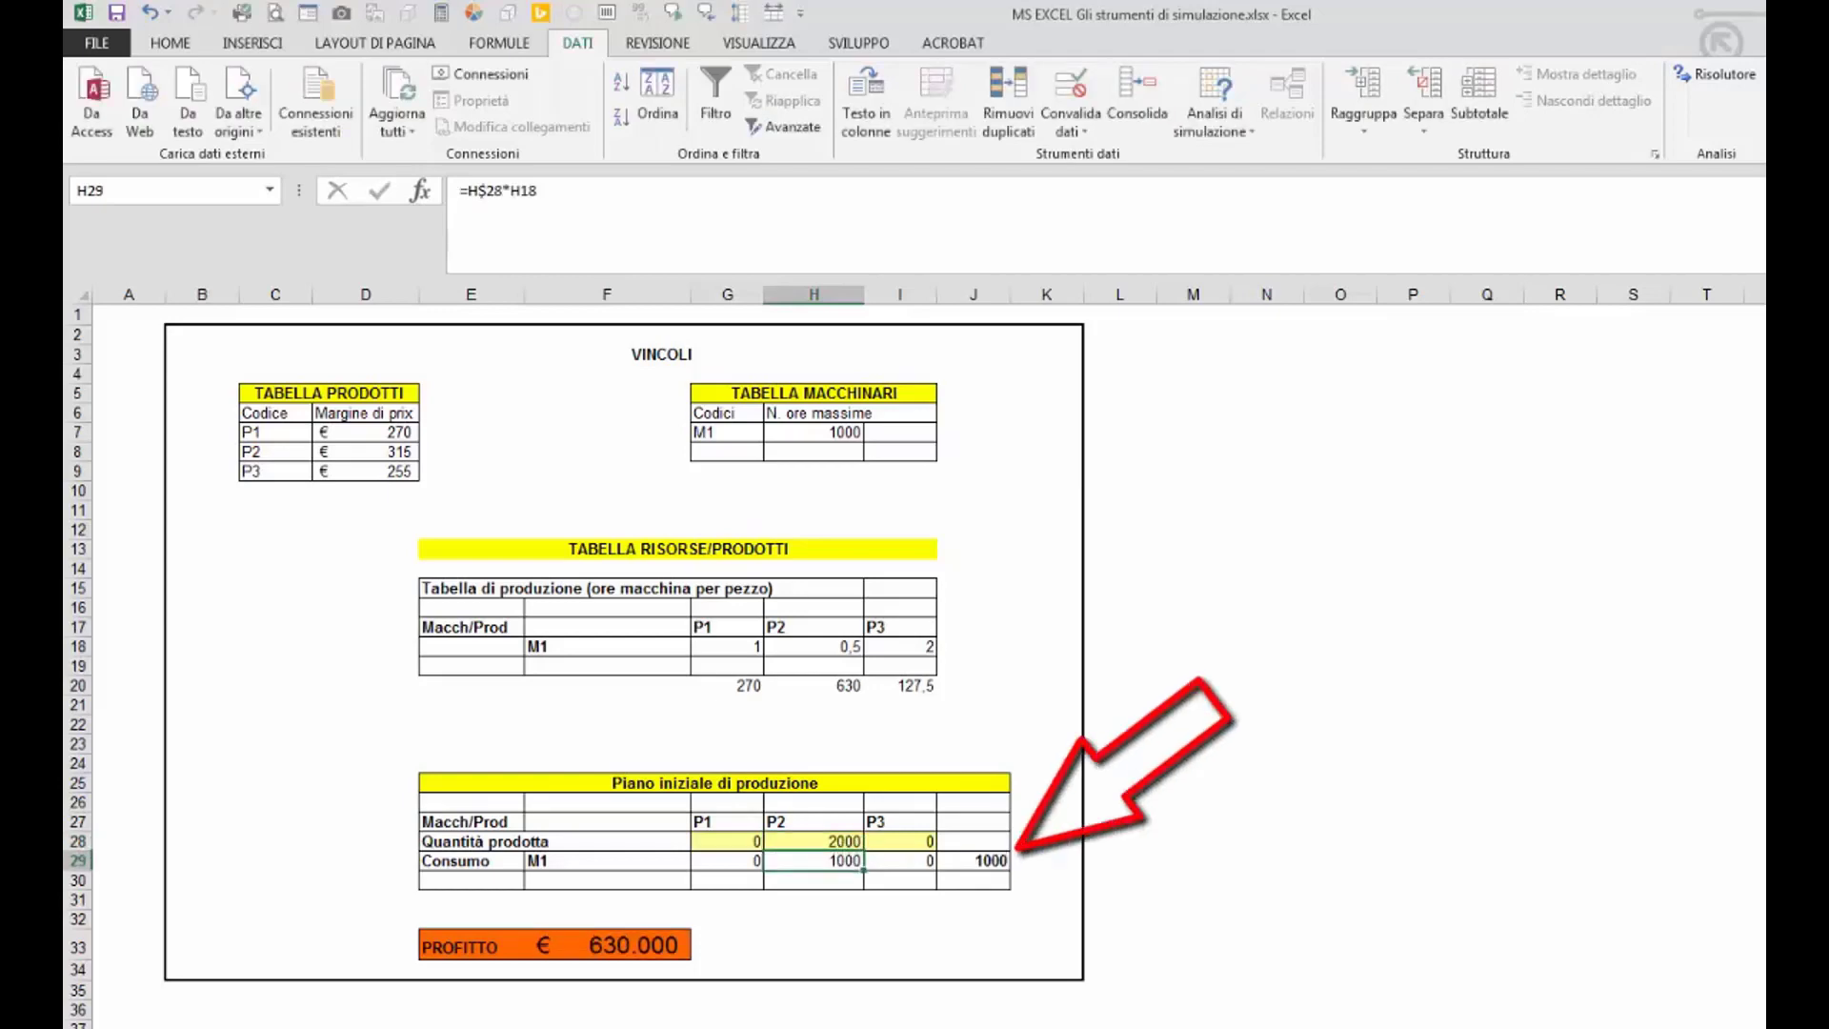
pyautogui.click(631, 960)
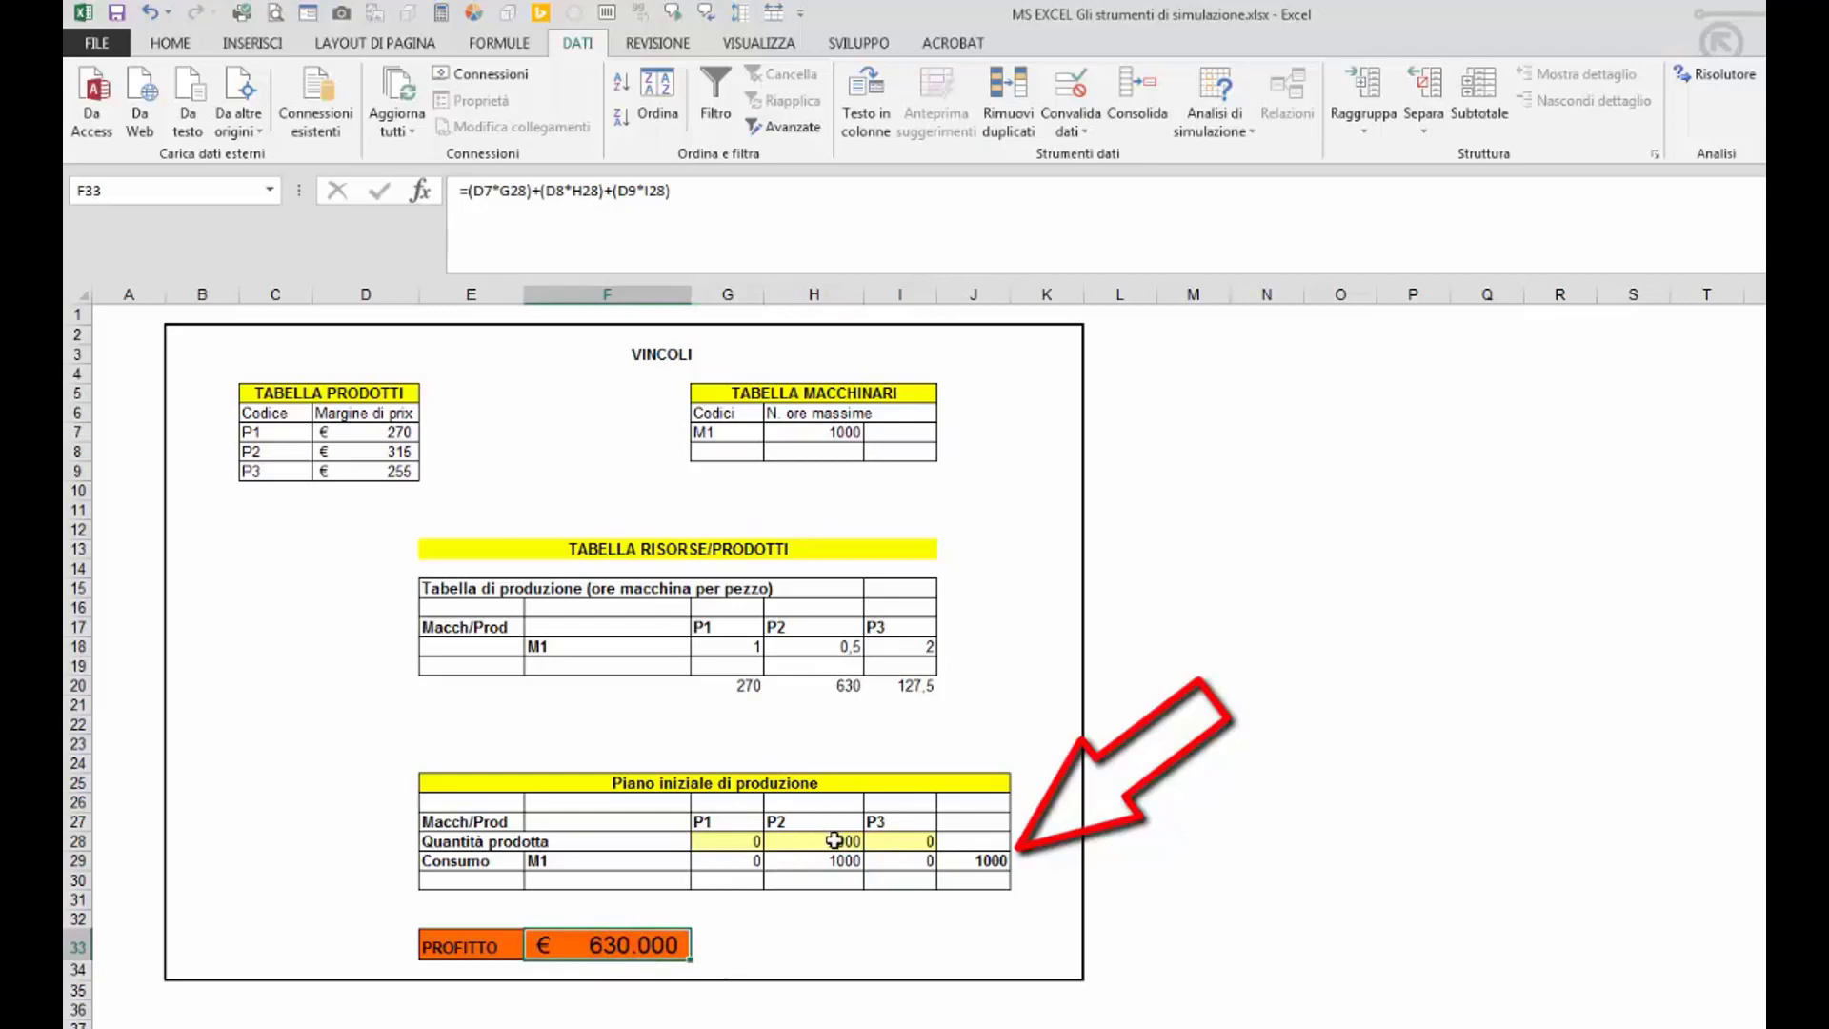
# - Reset the produced quantity of P2 to 0
pyautogui.click(834, 840)
pyautogui.write('0')
pyautogui.press('Return')
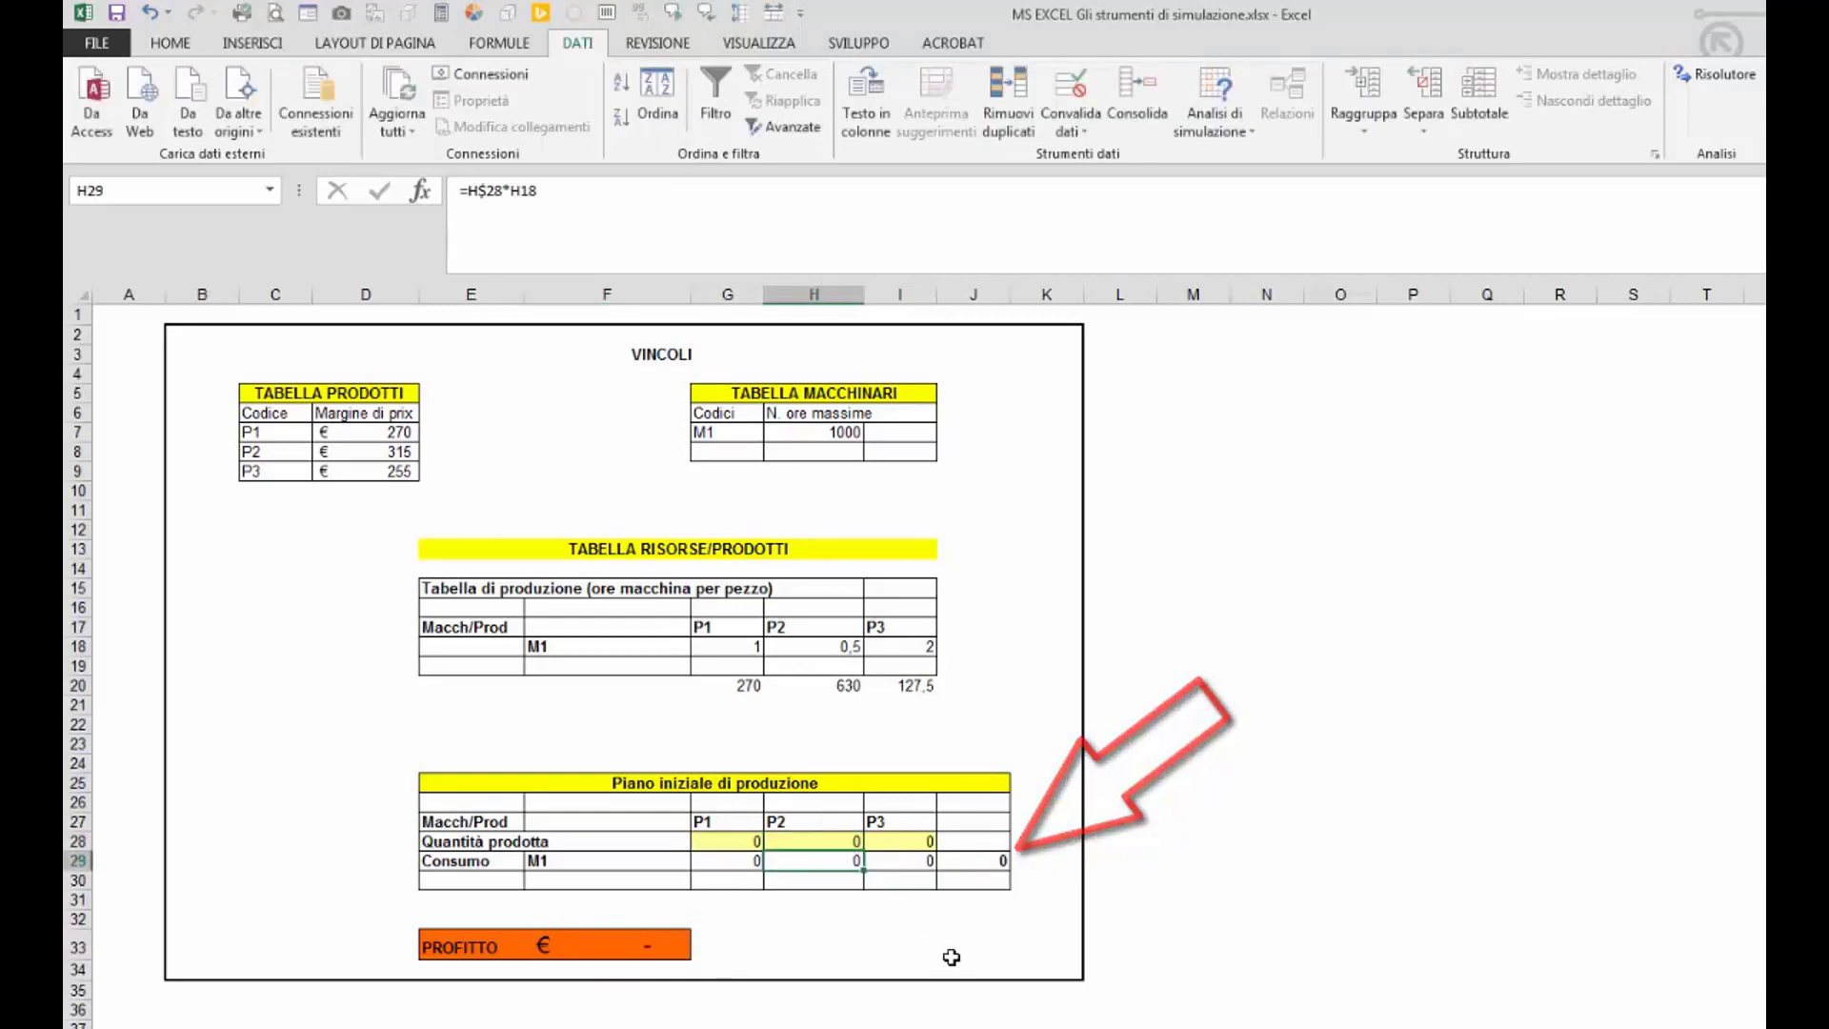
# - Check in the Excel add-ins list that Componente aggiuntivo Risolutore is enabled, and confirm the list
pyautogui.click(1045, 725)
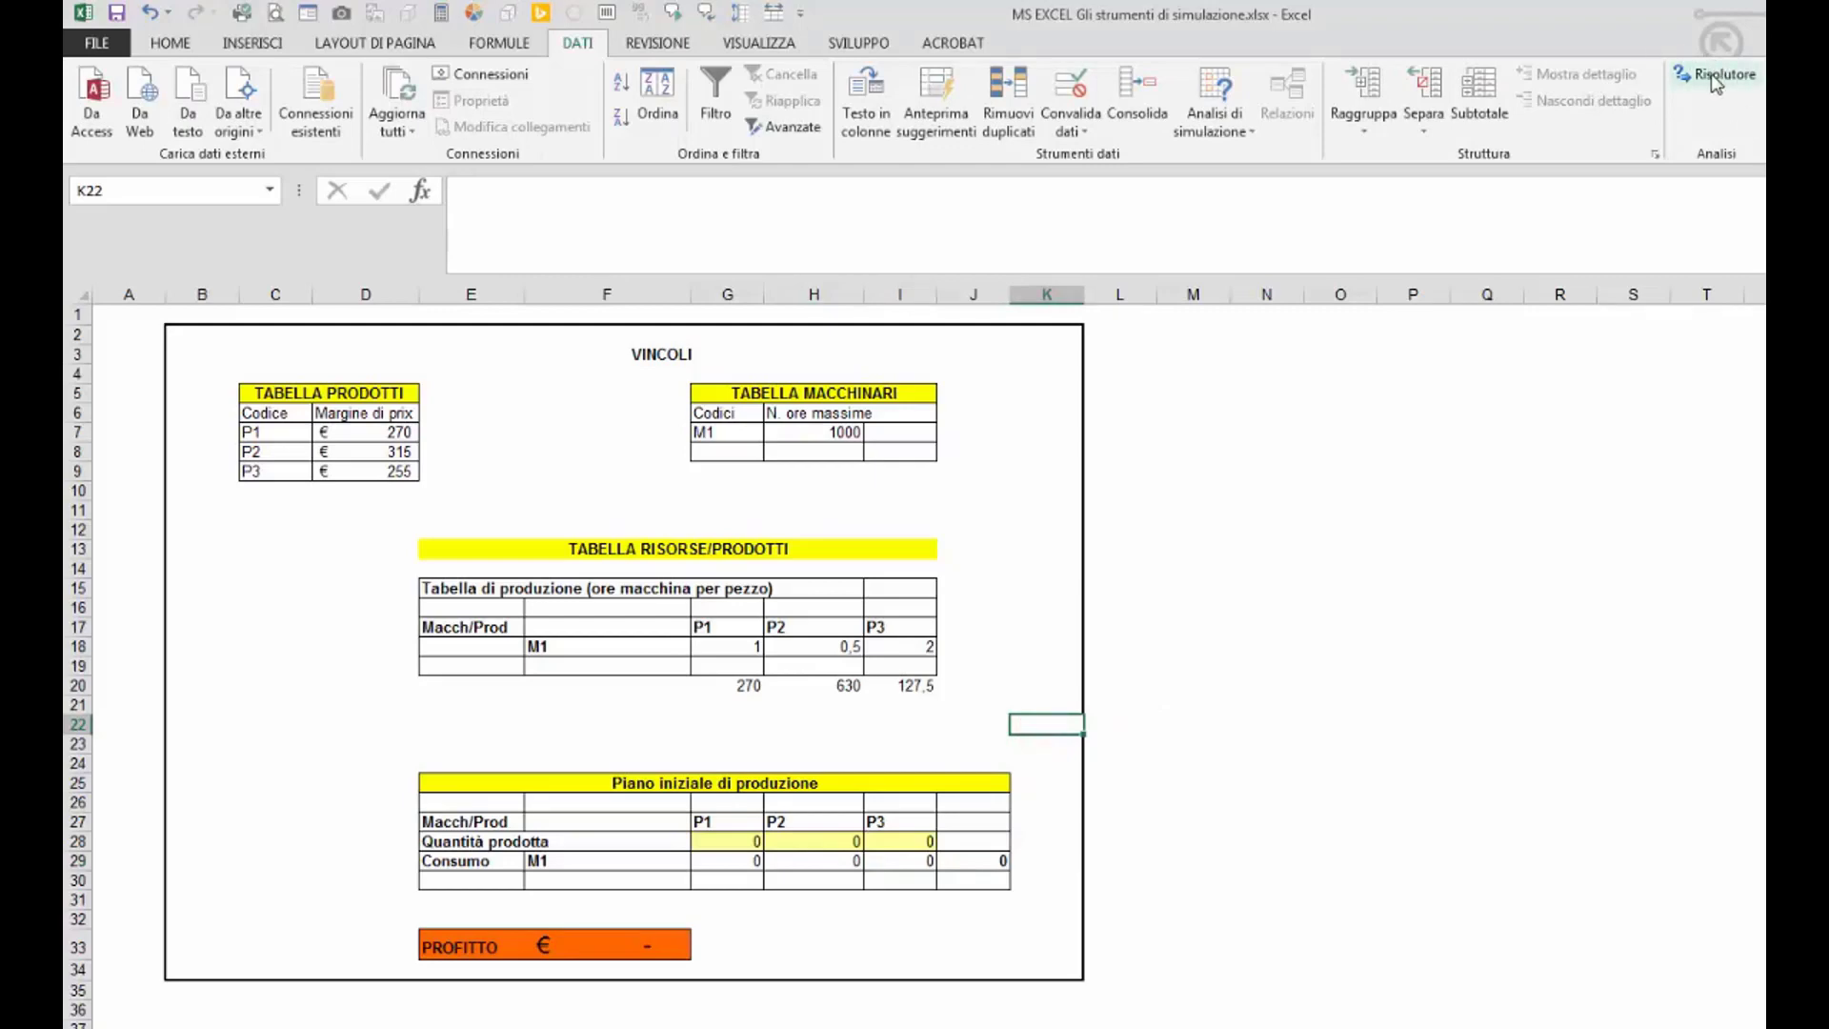
pyautogui.click(115, 49)
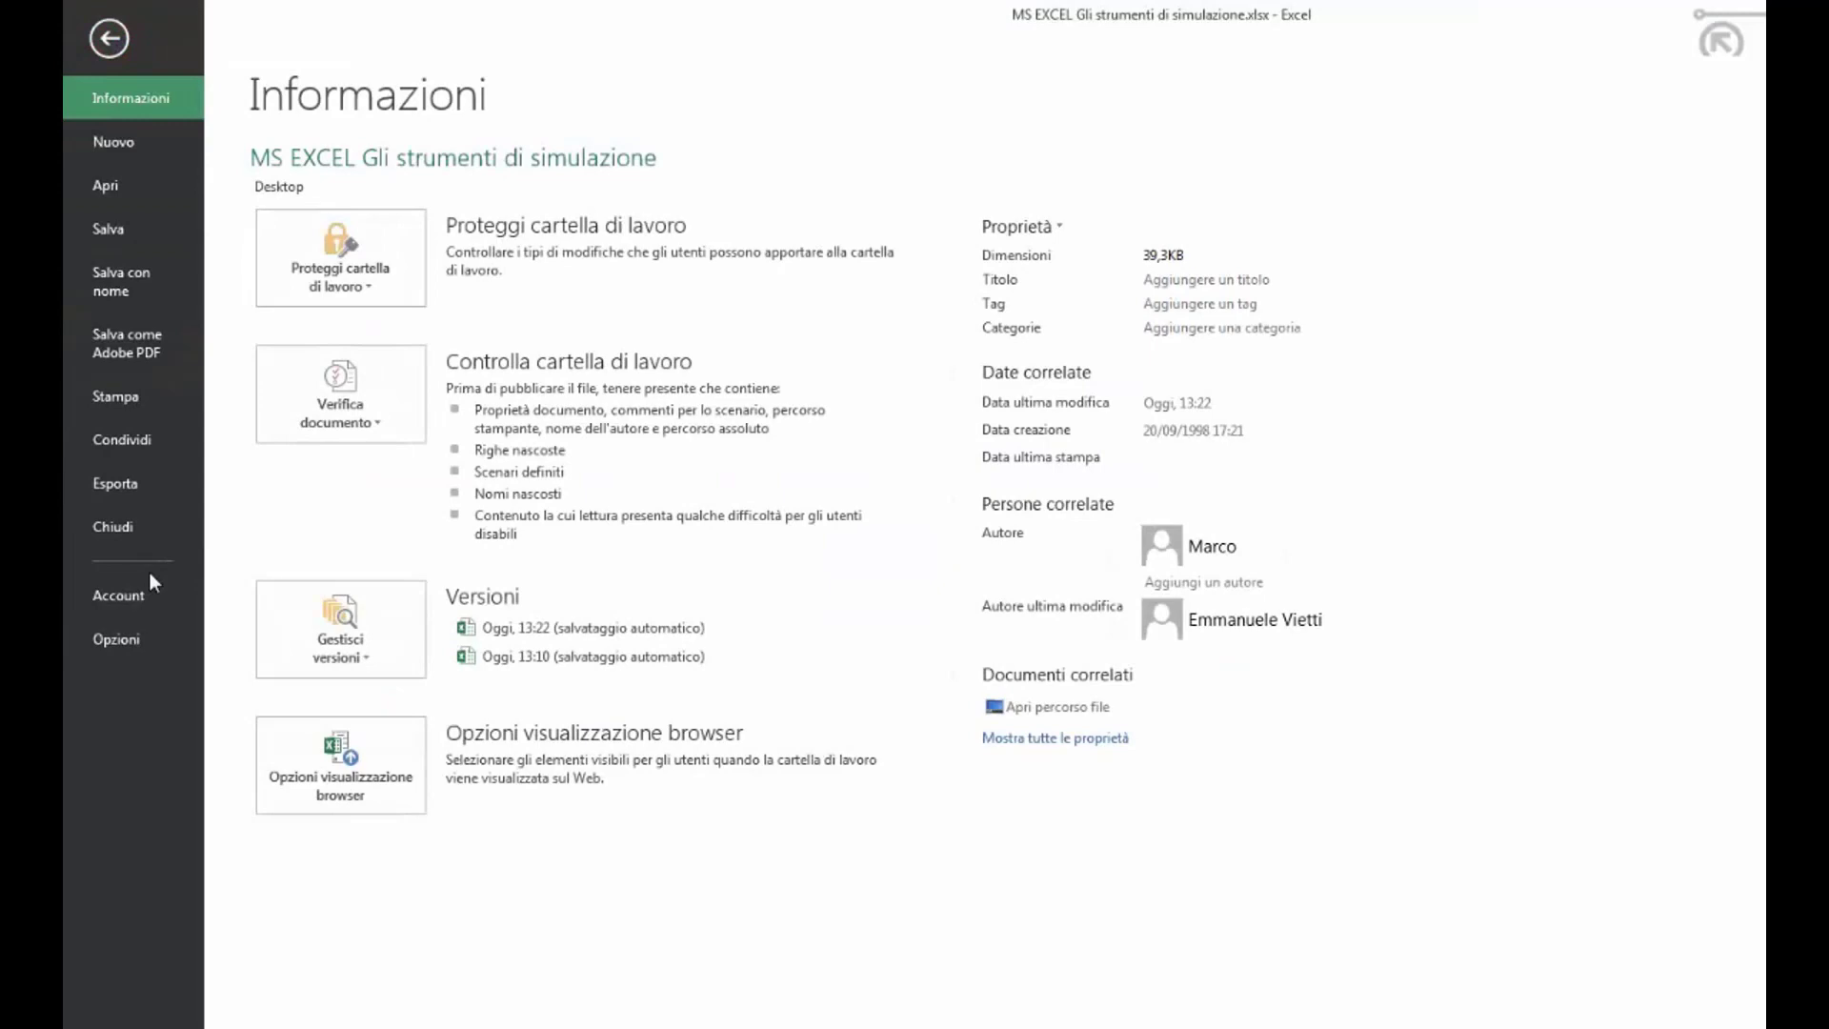
pyautogui.click(144, 636)
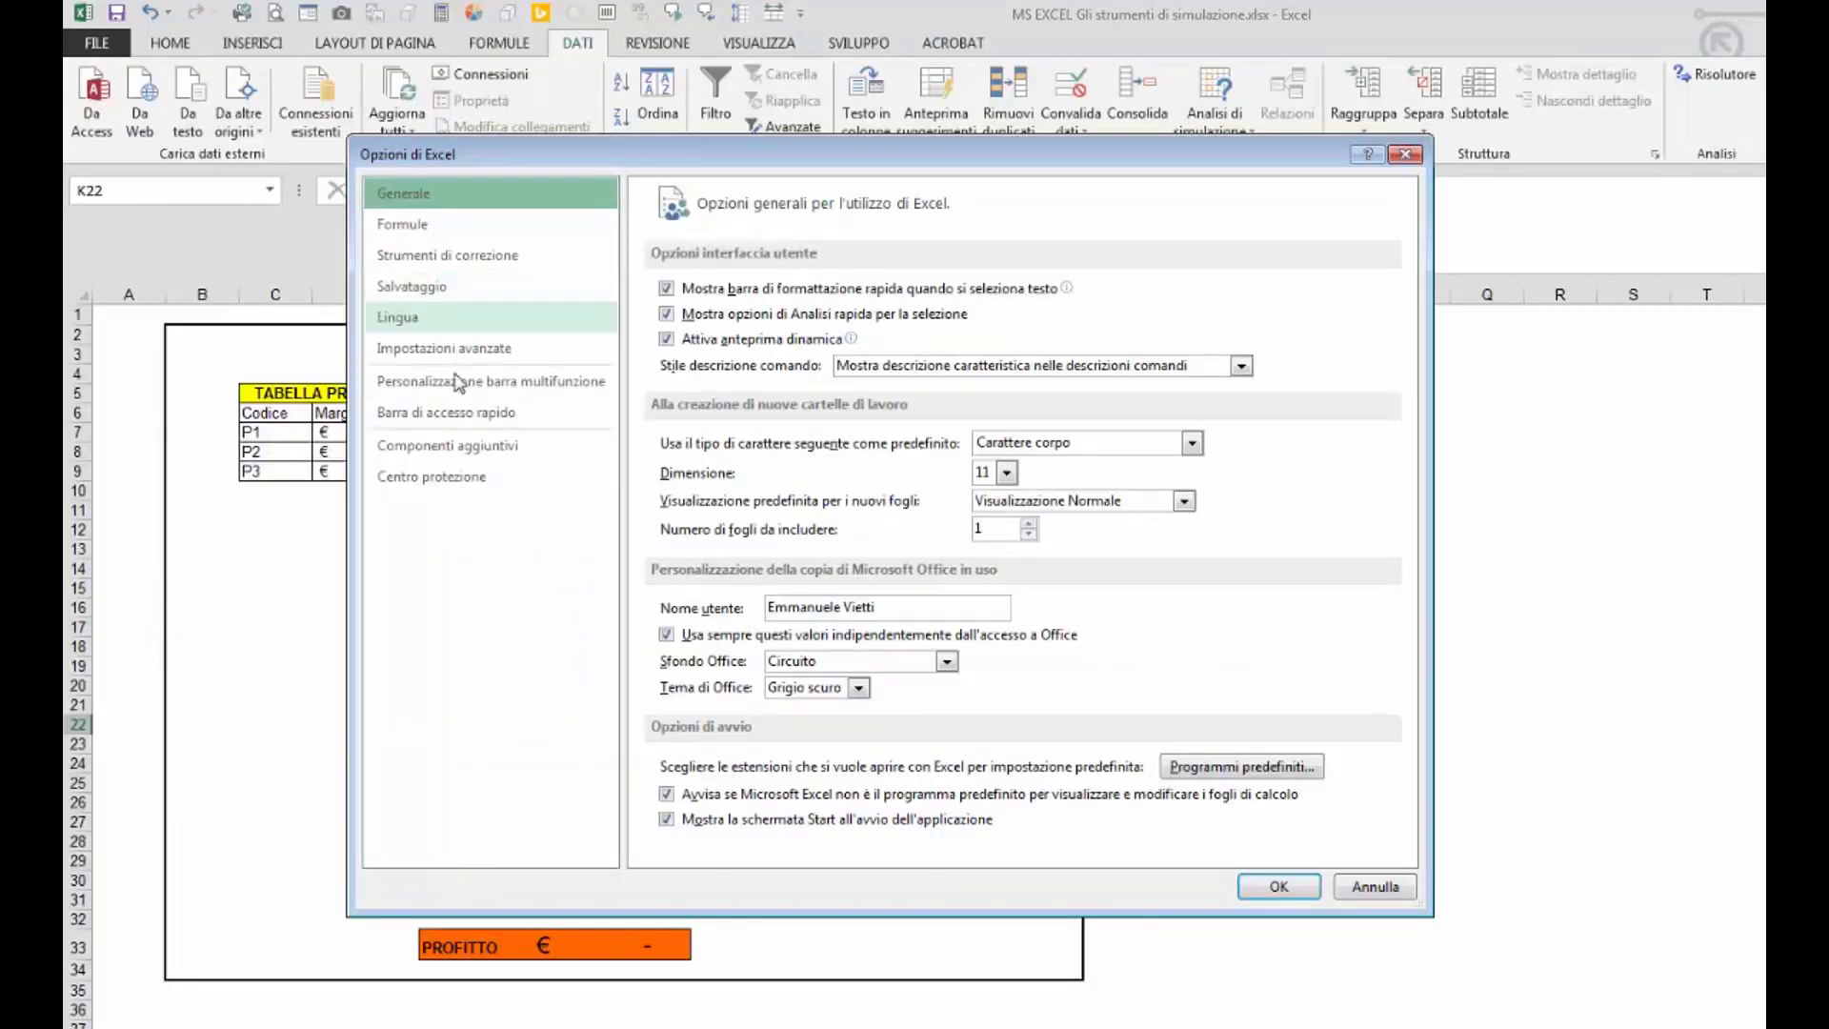
pyautogui.click(457, 447)
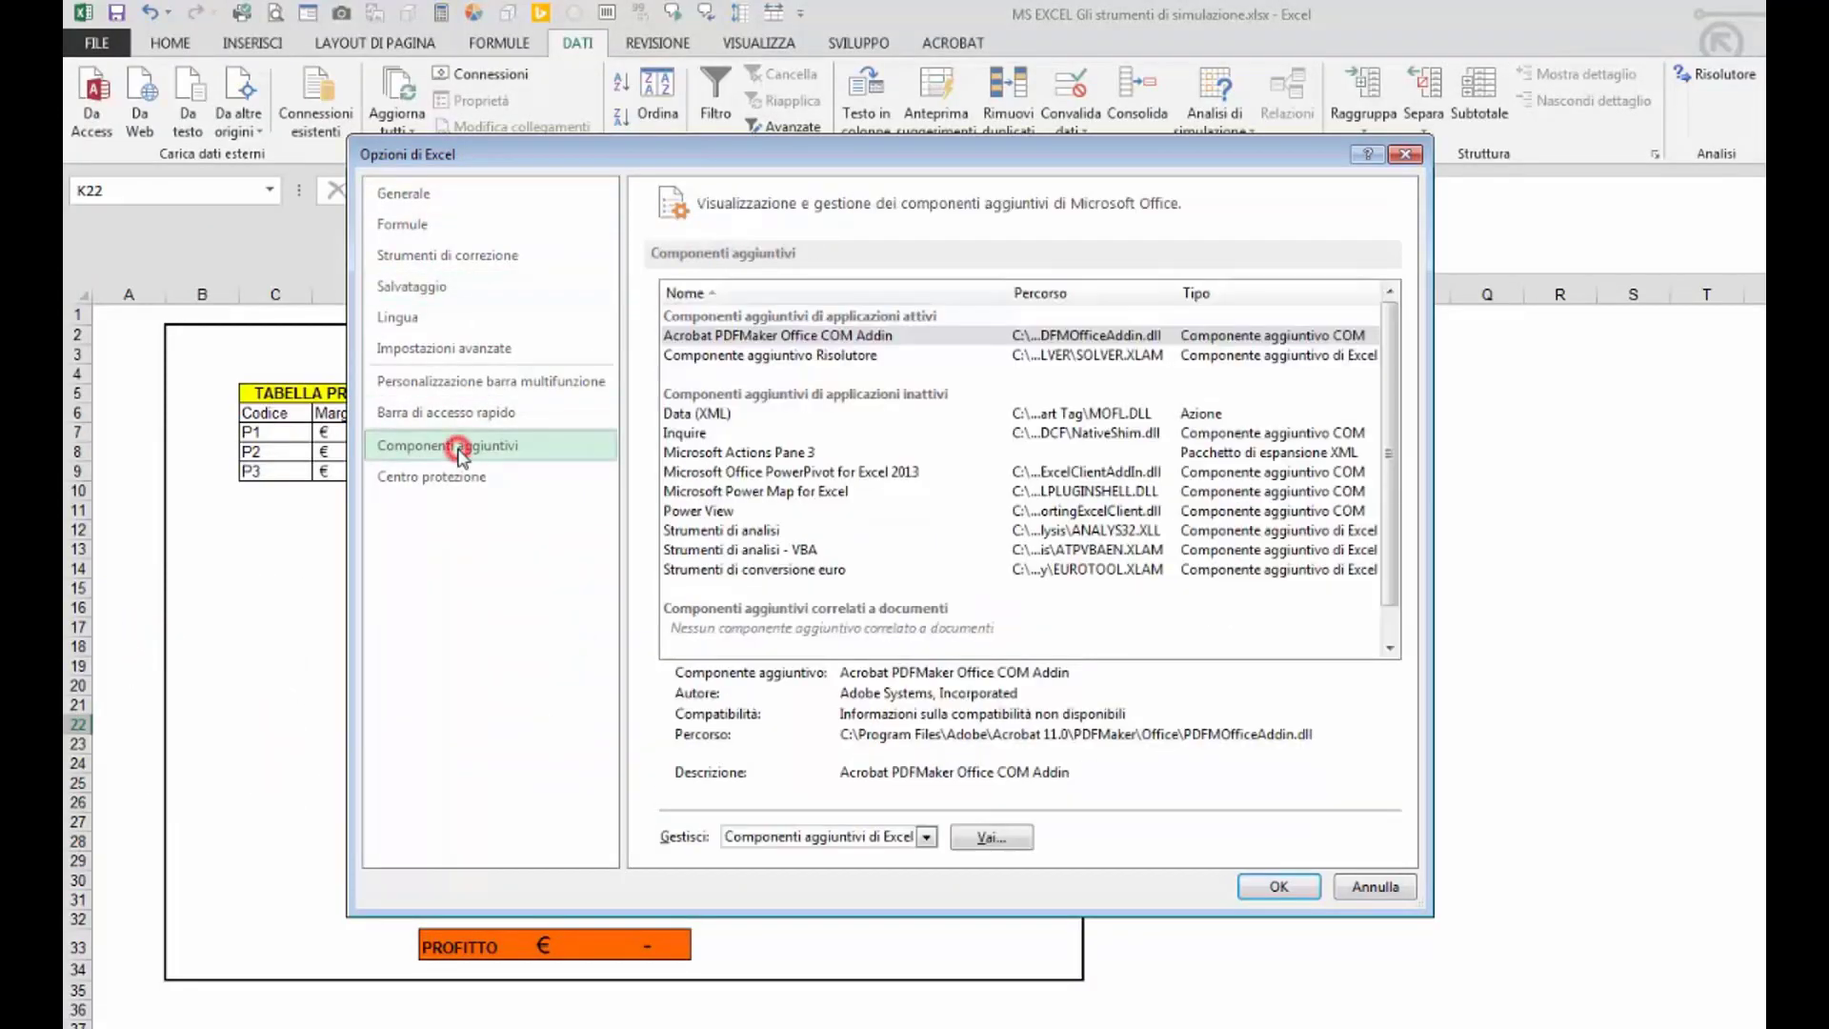
pyautogui.click(926, 838)
pyautogui.click(860, 868)
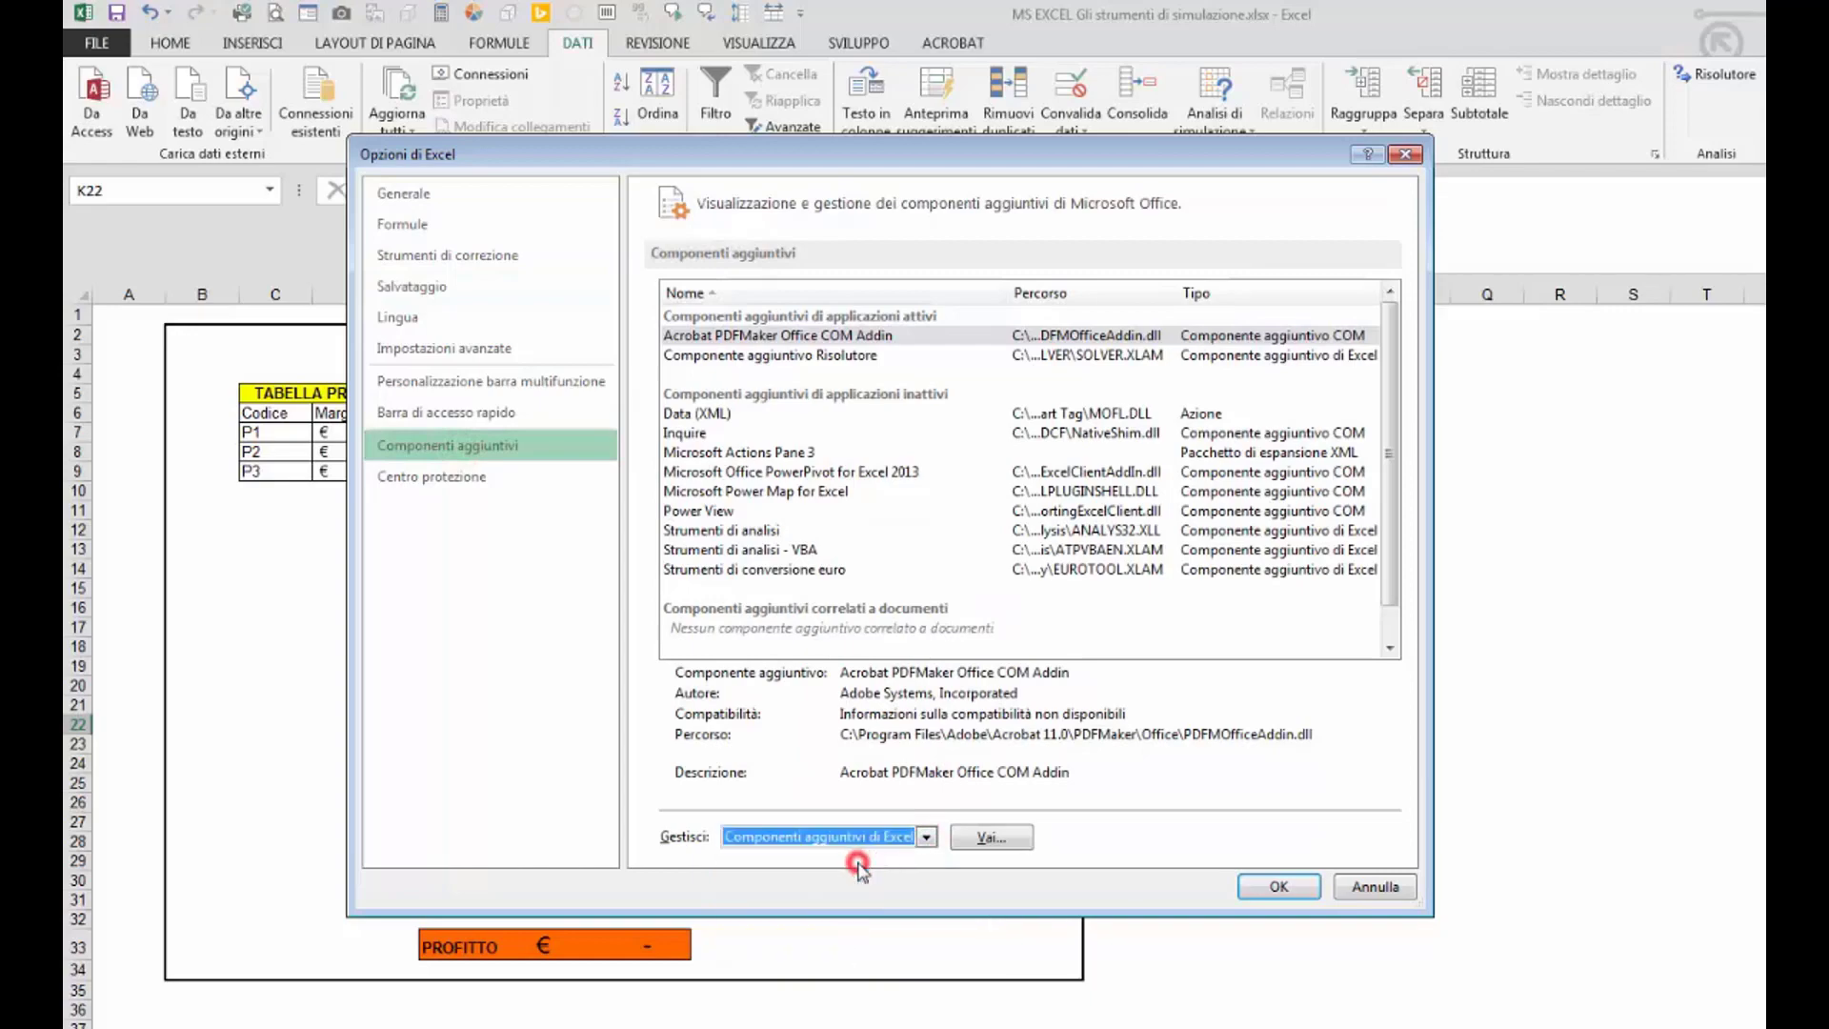
pyautogui.click(993, 837)
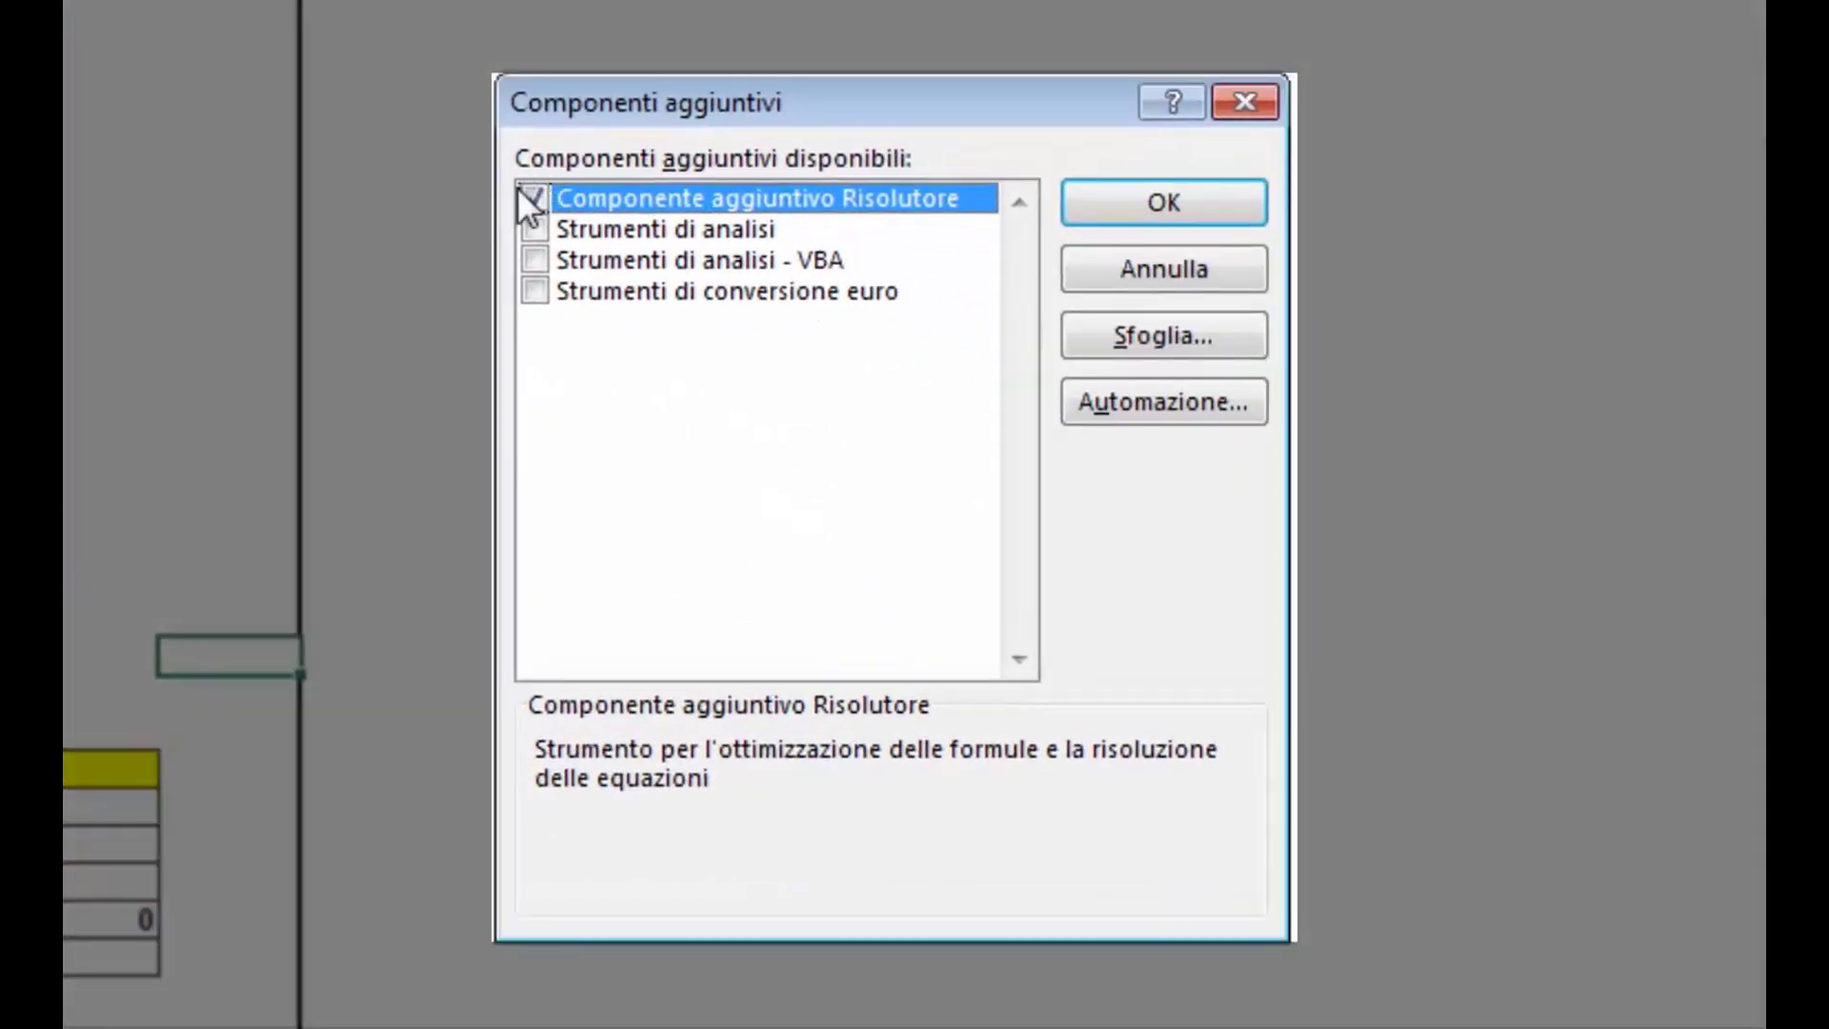
pyautogui.click(1142, 205)
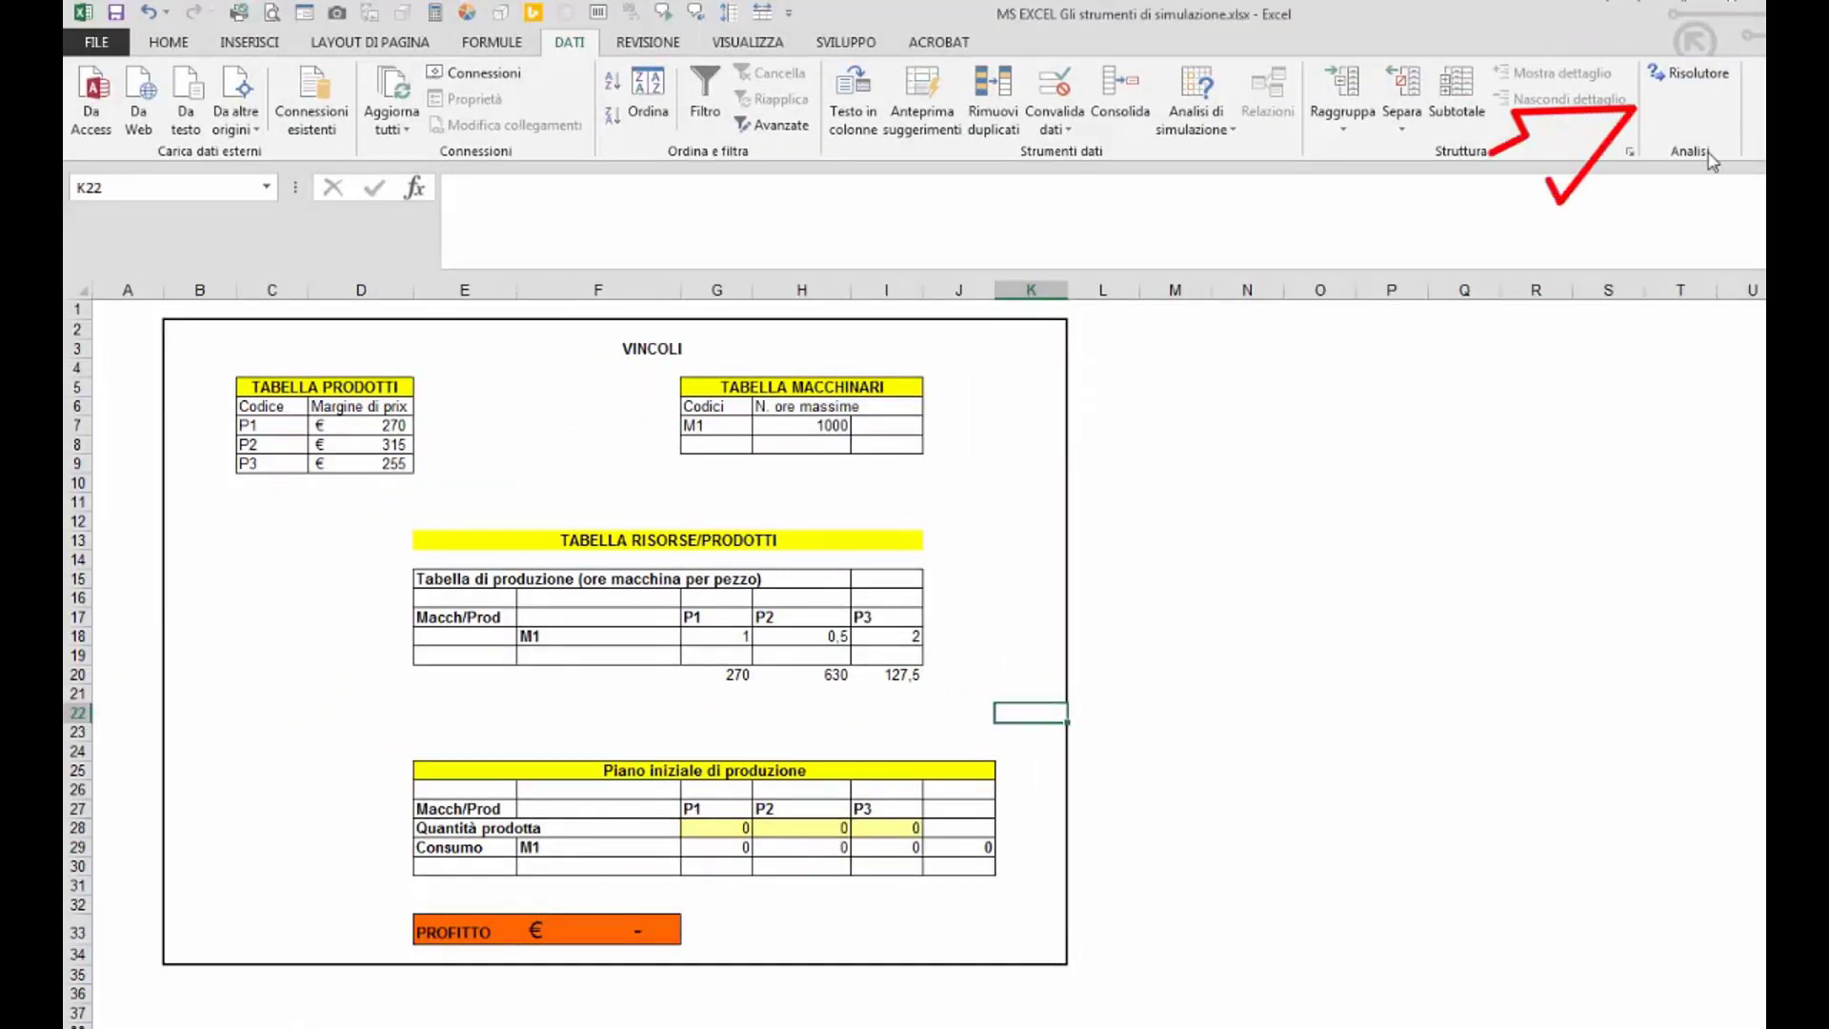
# - Open the Solver and set it to maximise the profit cell F33 by changing the produced quantities G28:I28
pyautogui.click(1684, 72)
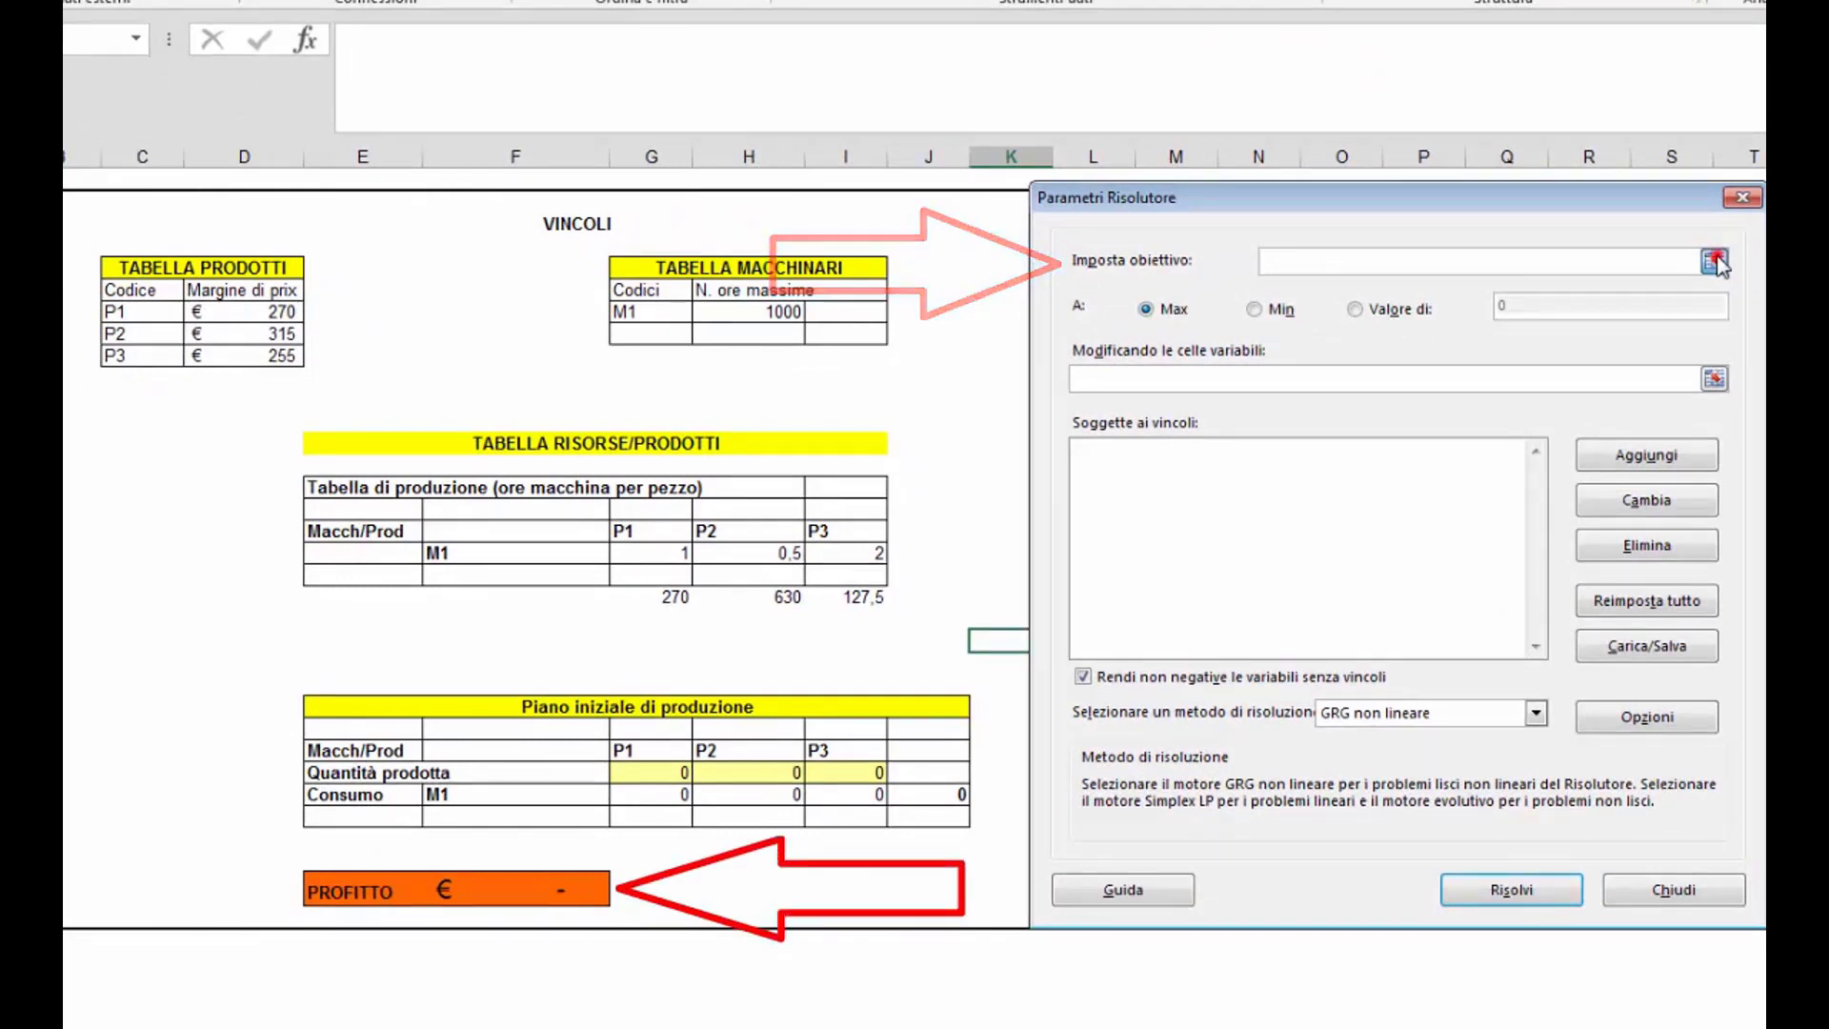
pyautogui.click(1714, 261)
pyautogui.click(499, 899)
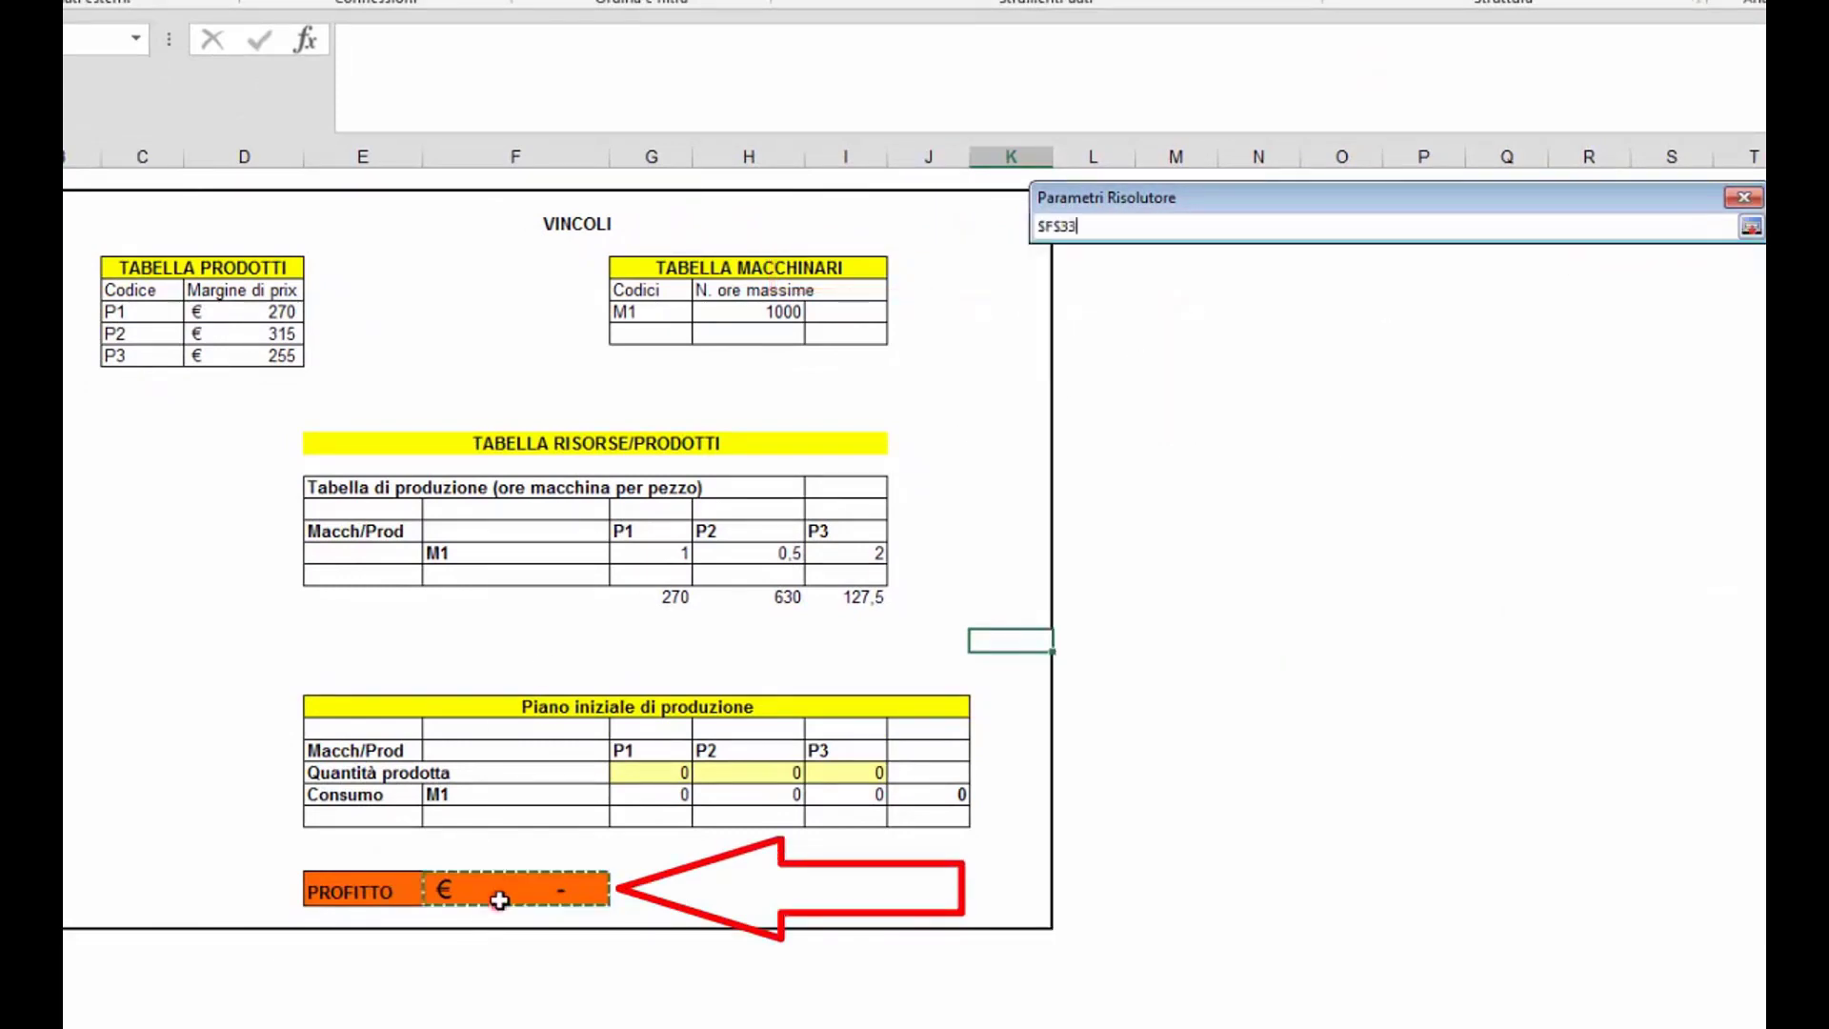
pyautogui.press('Return')
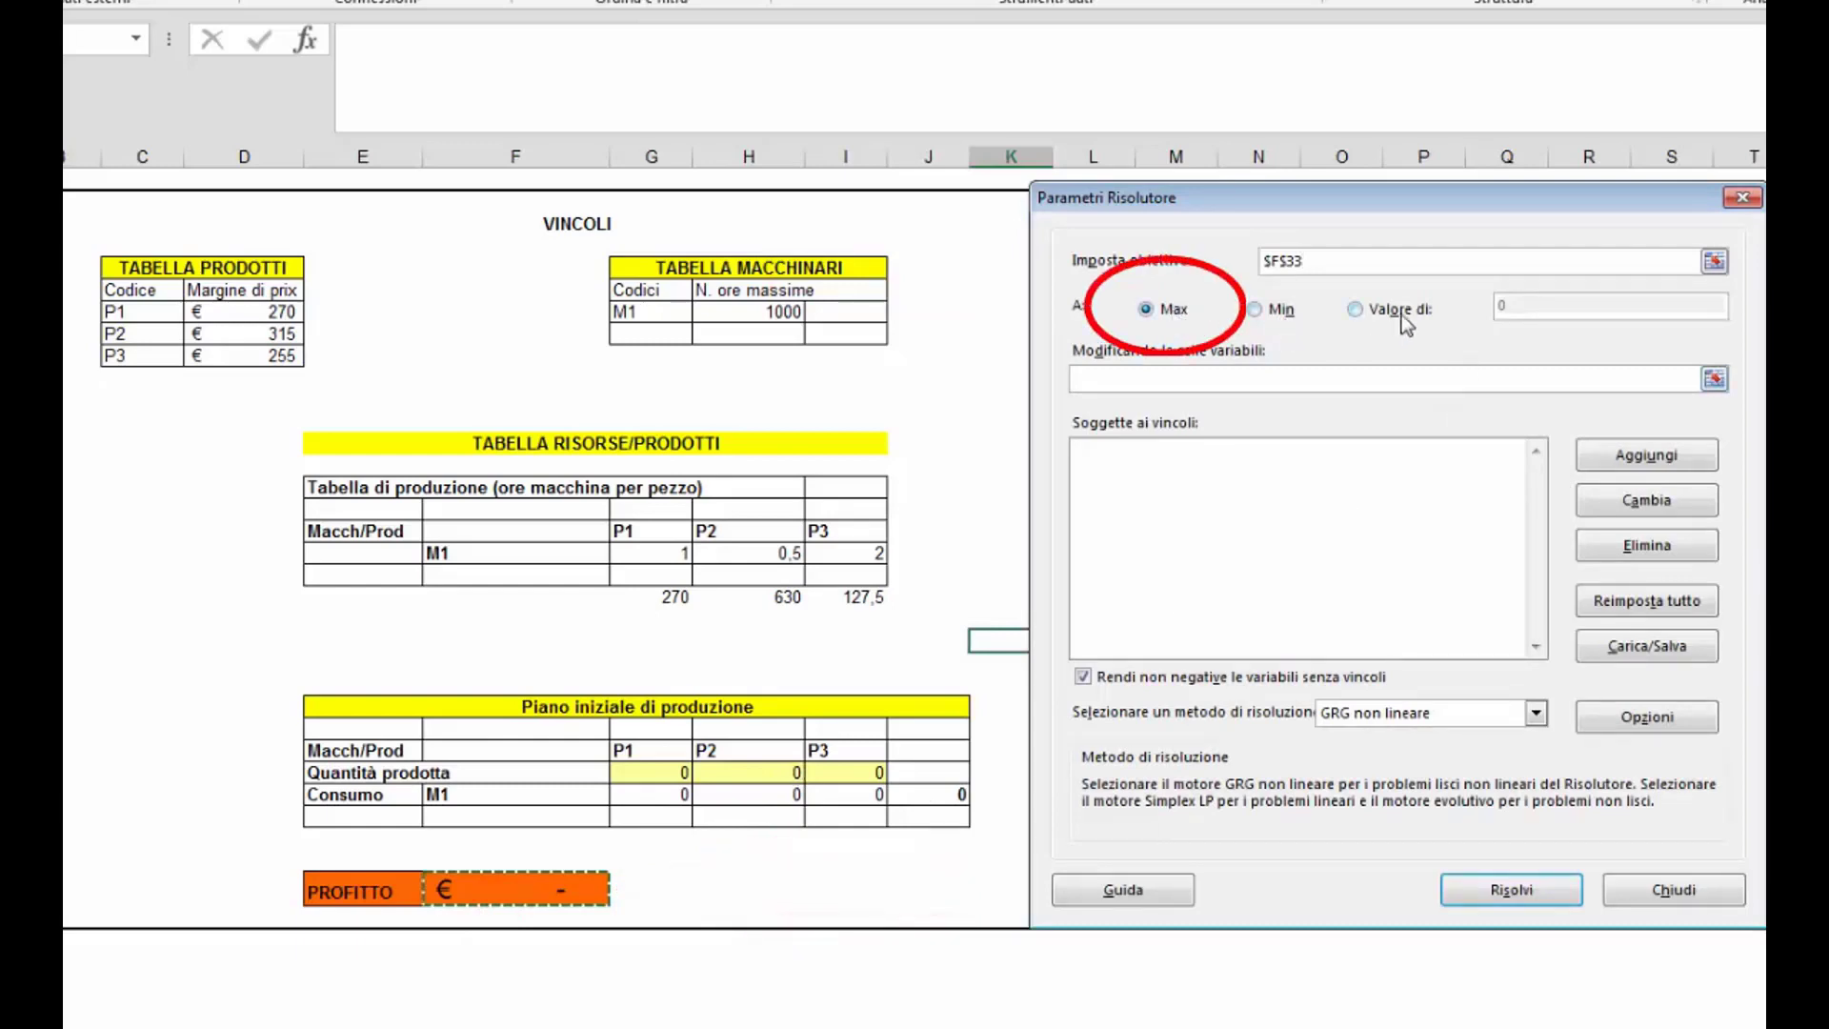
pyautogui.click(1362, 376)
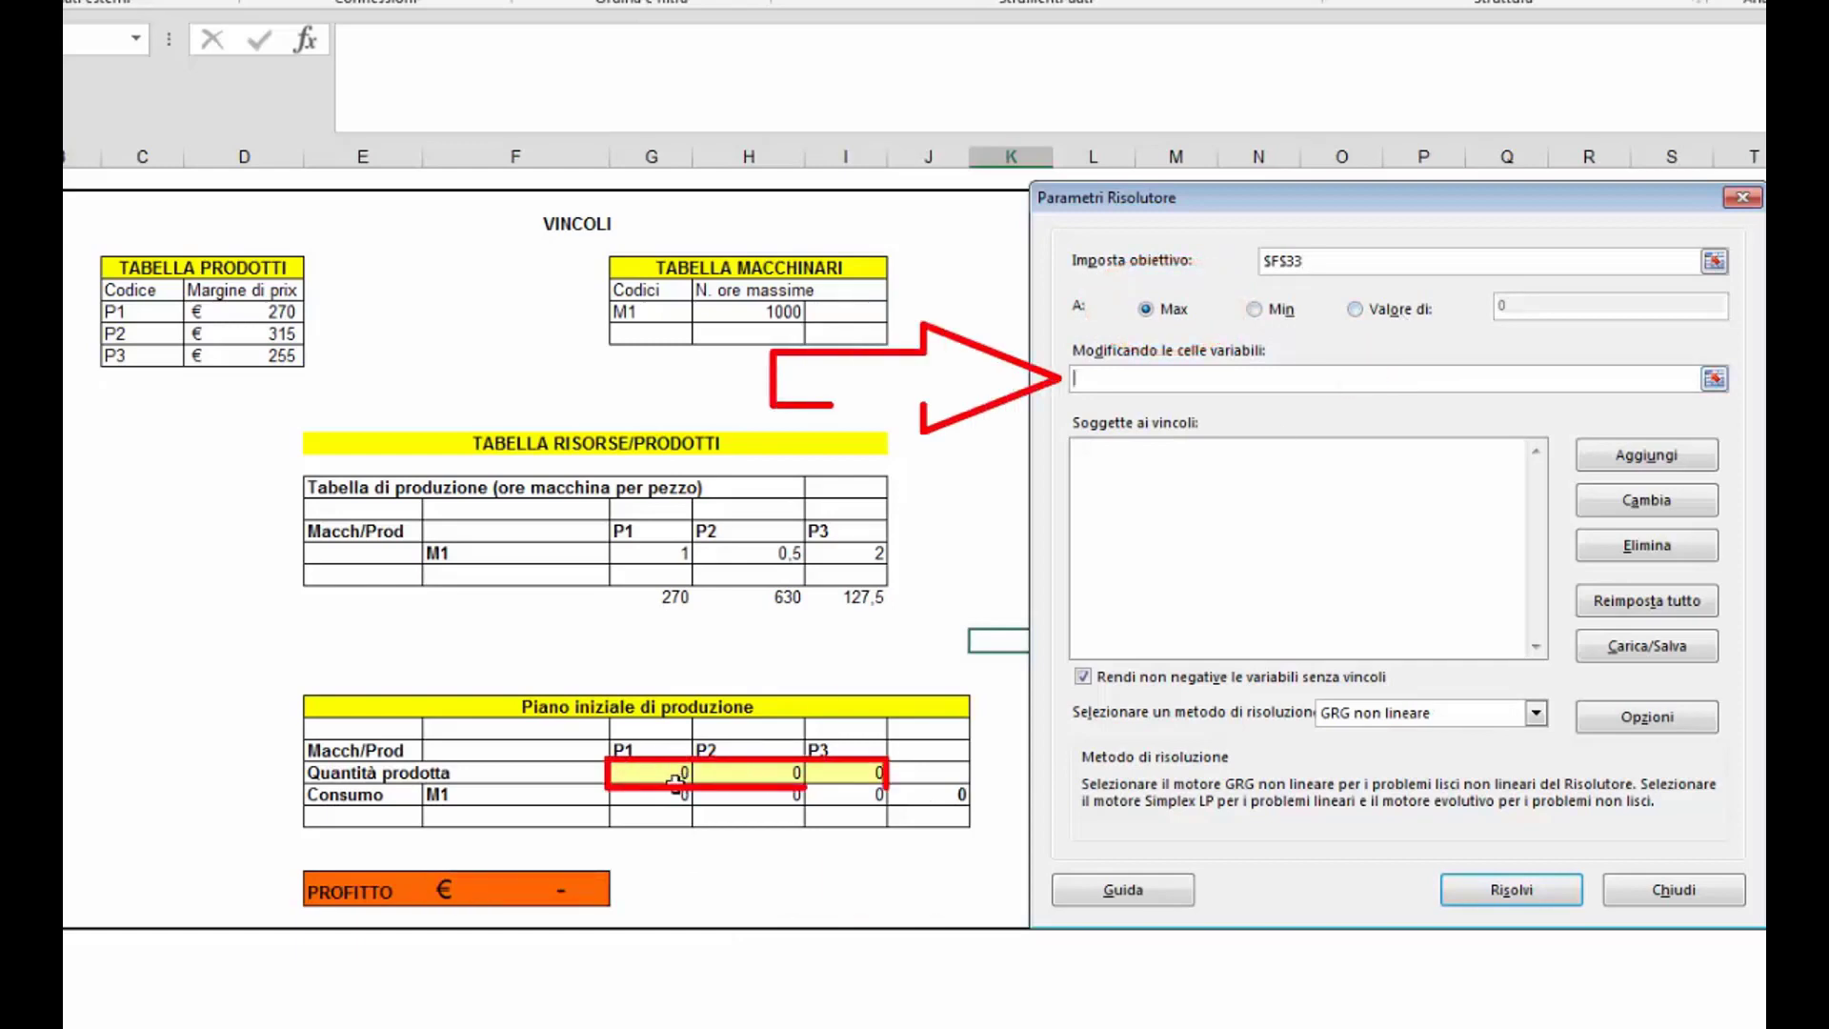
pyautogui.moveTo(676, 774); pyautogui.dragTo(874, 770)
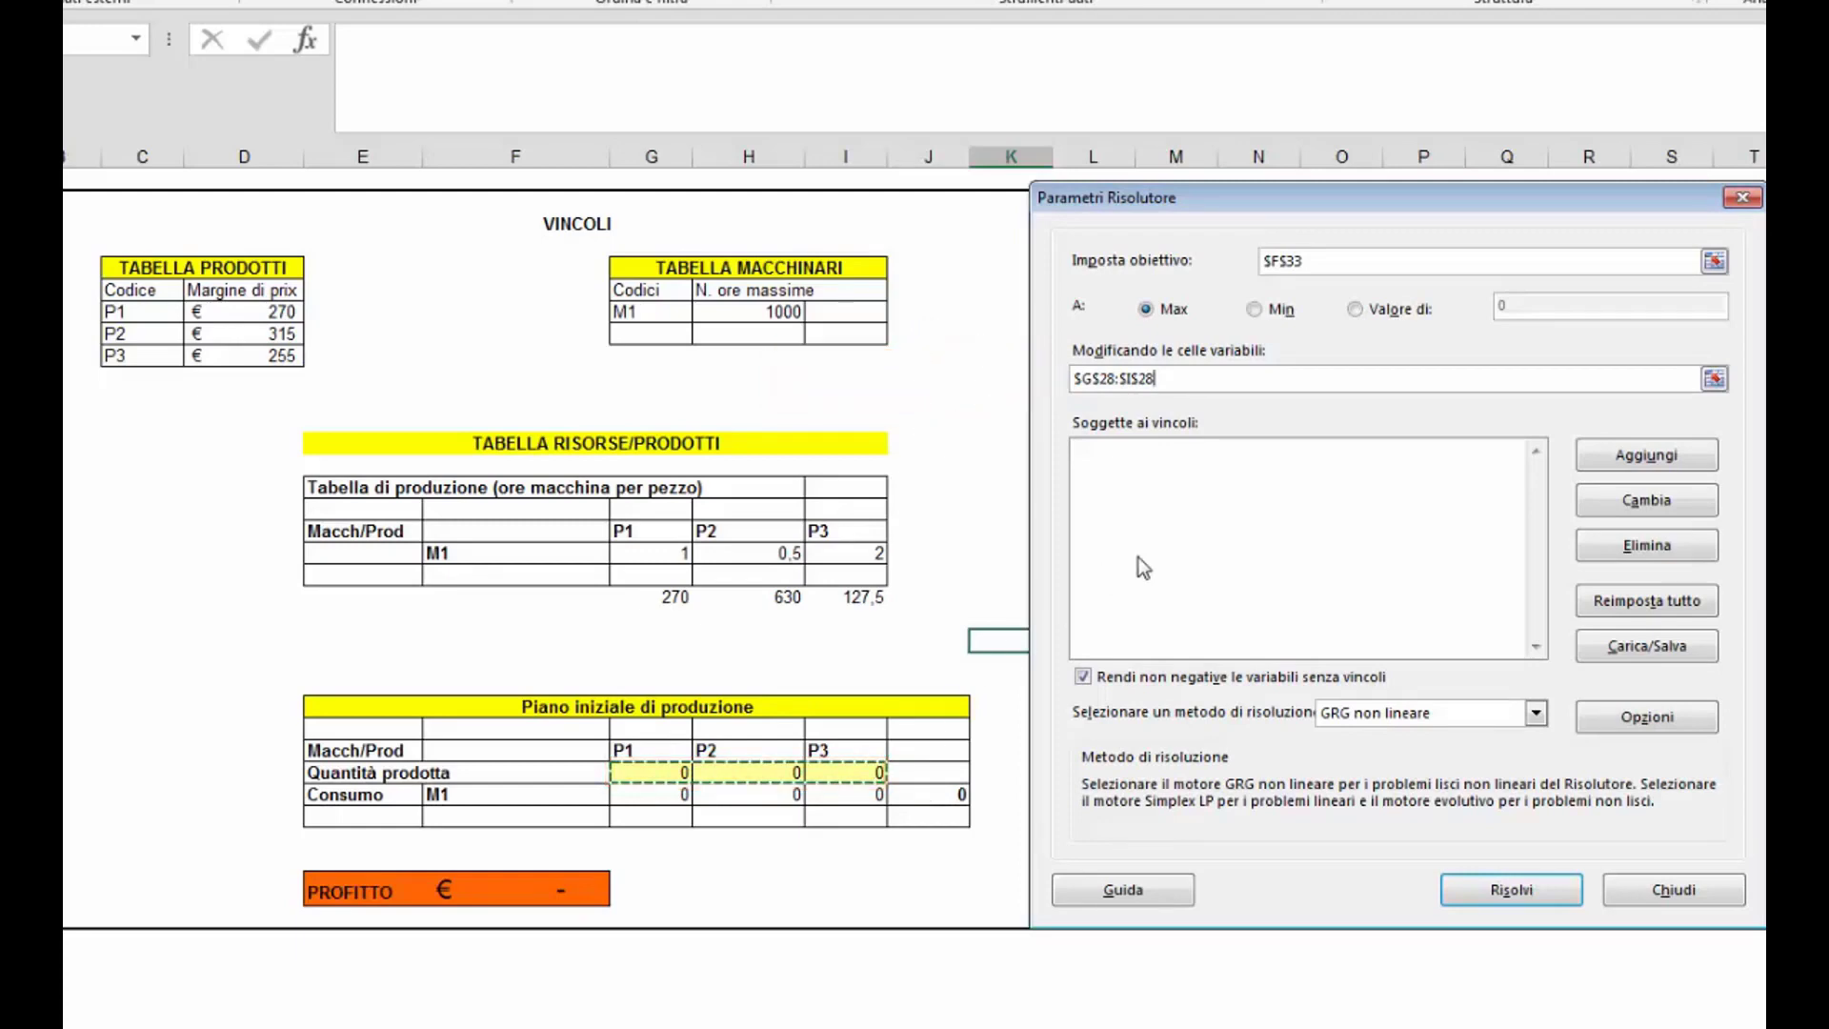
# - Add the Solver constraint that M1's total consumption J29 is <= its maximum hours in H7
pyautogui.click(1185, 543)
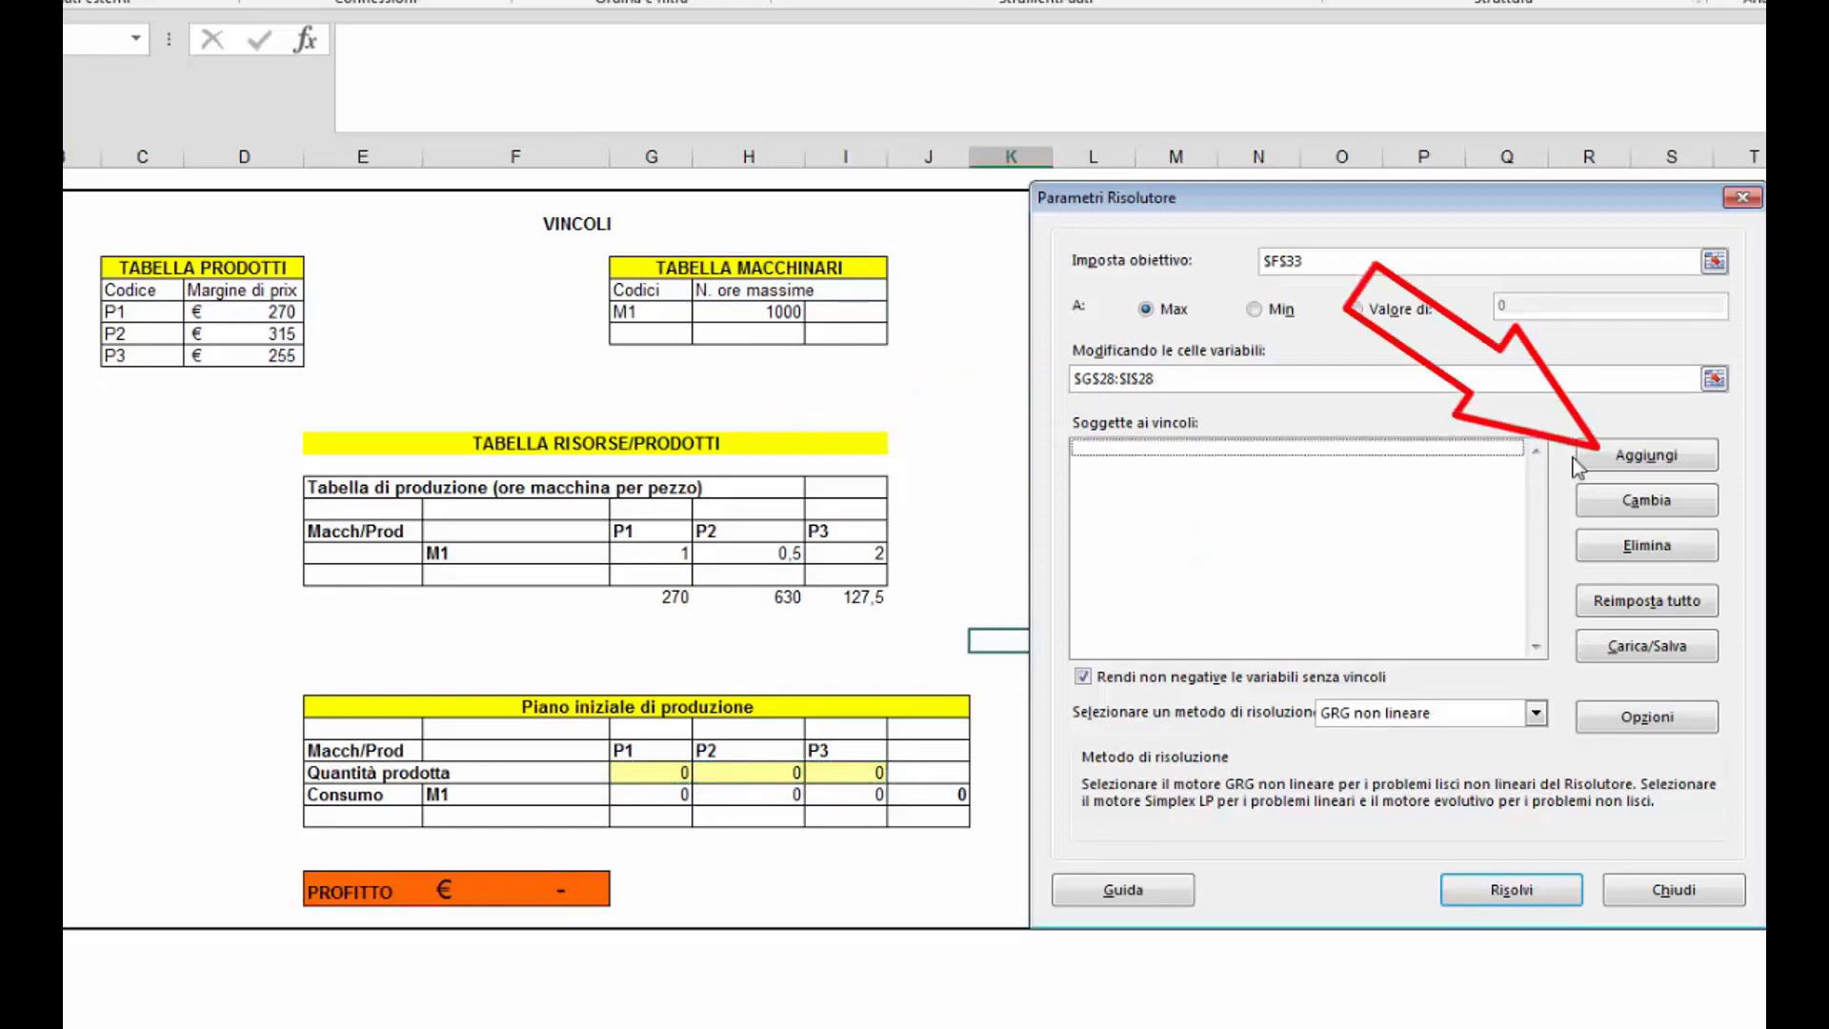
pyautogui.click(1620, 455)
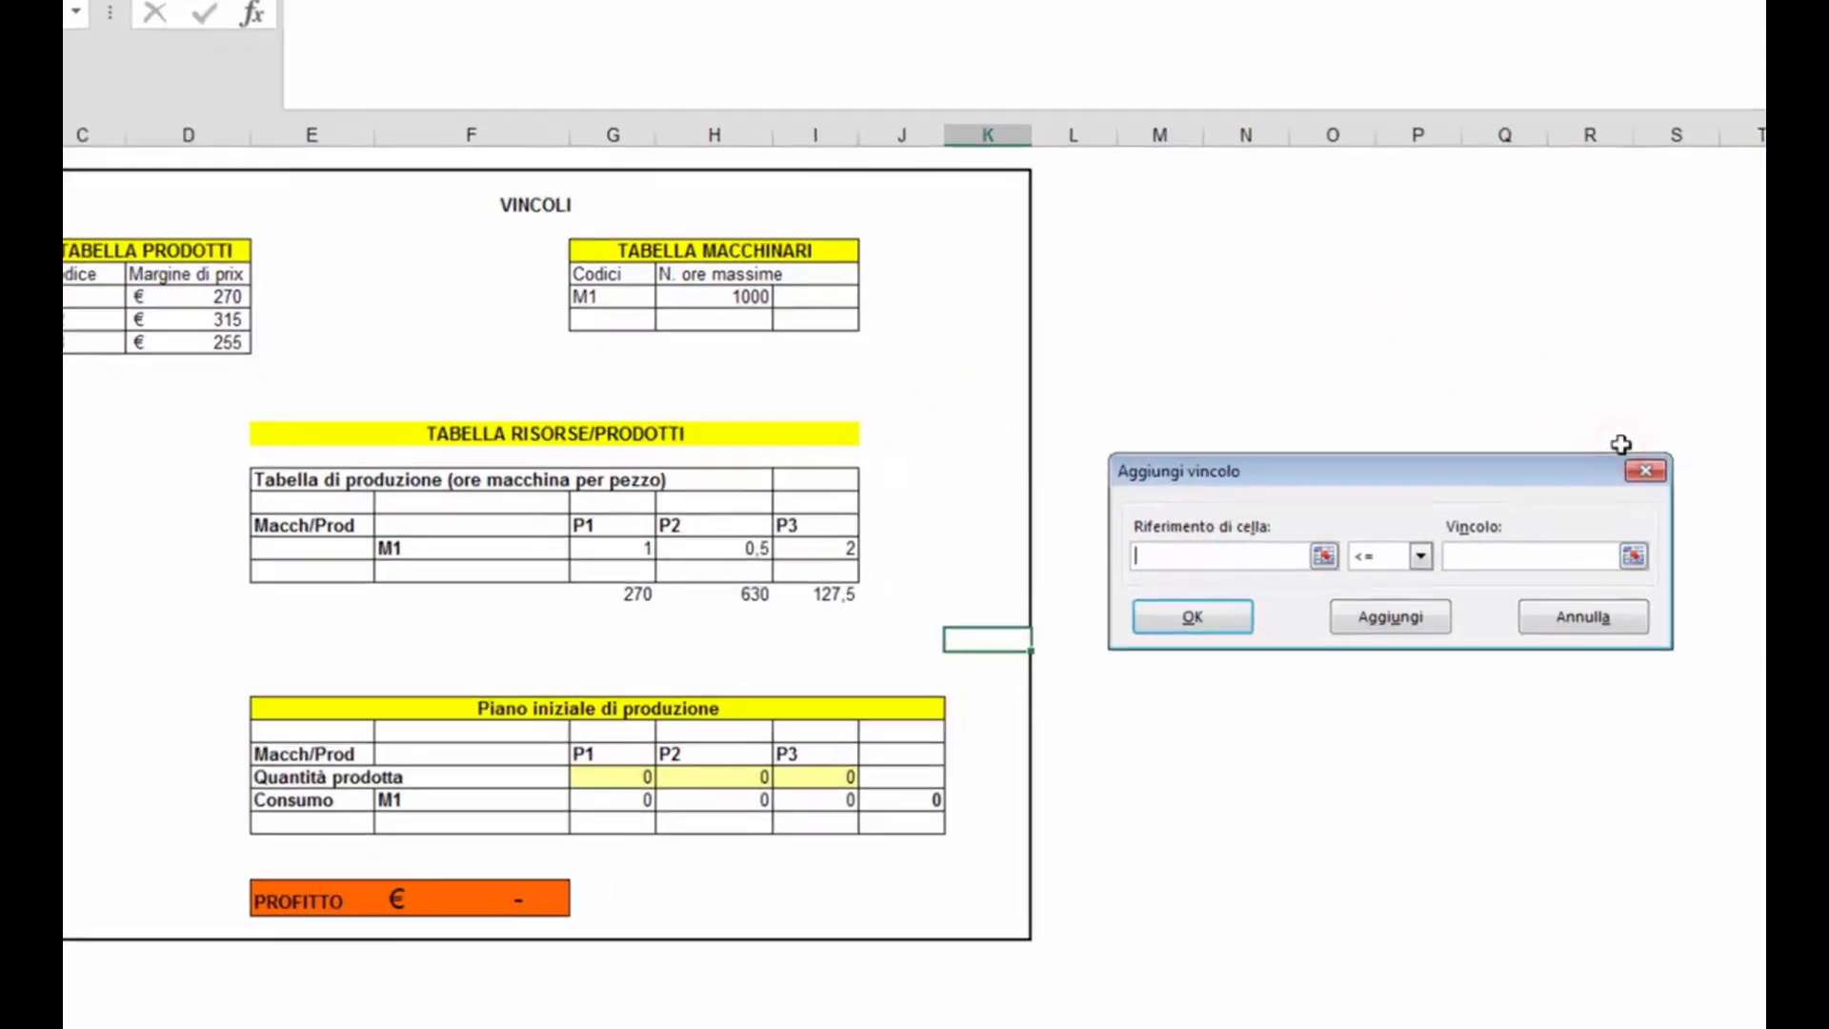
pyautogui.click(905, 801)
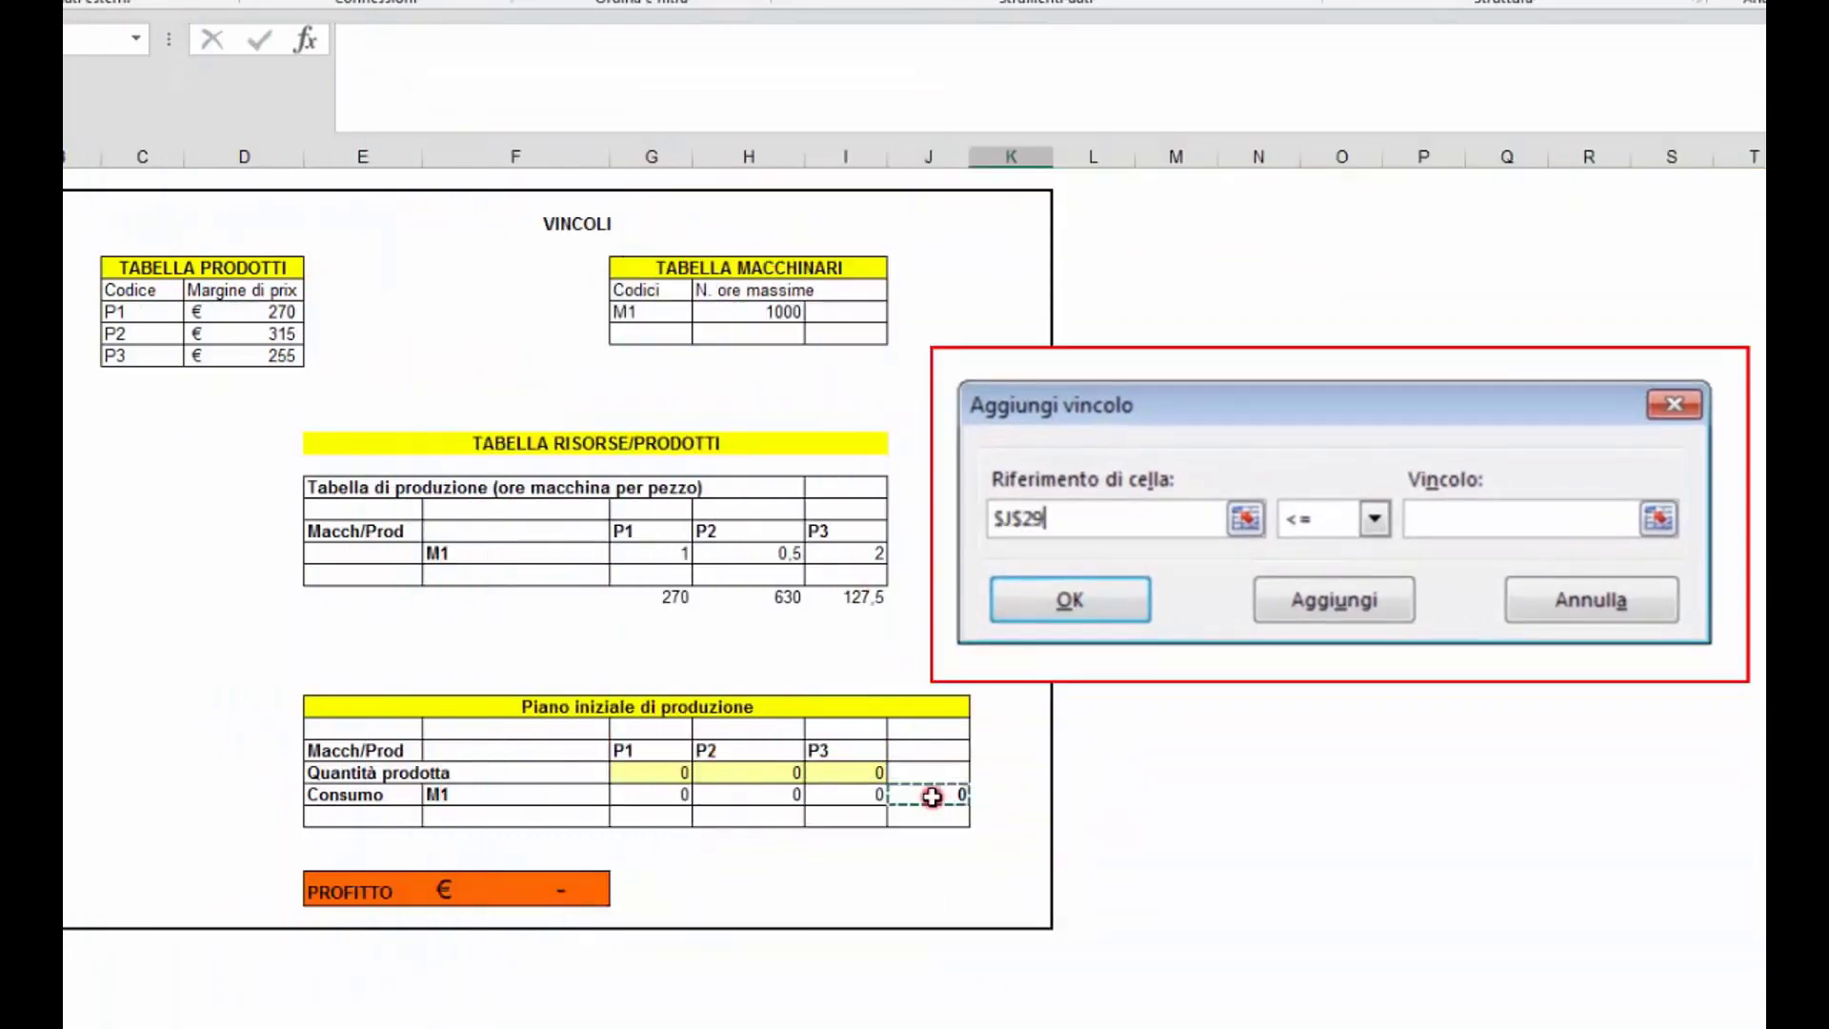
pyautogui.click(1659, 519)
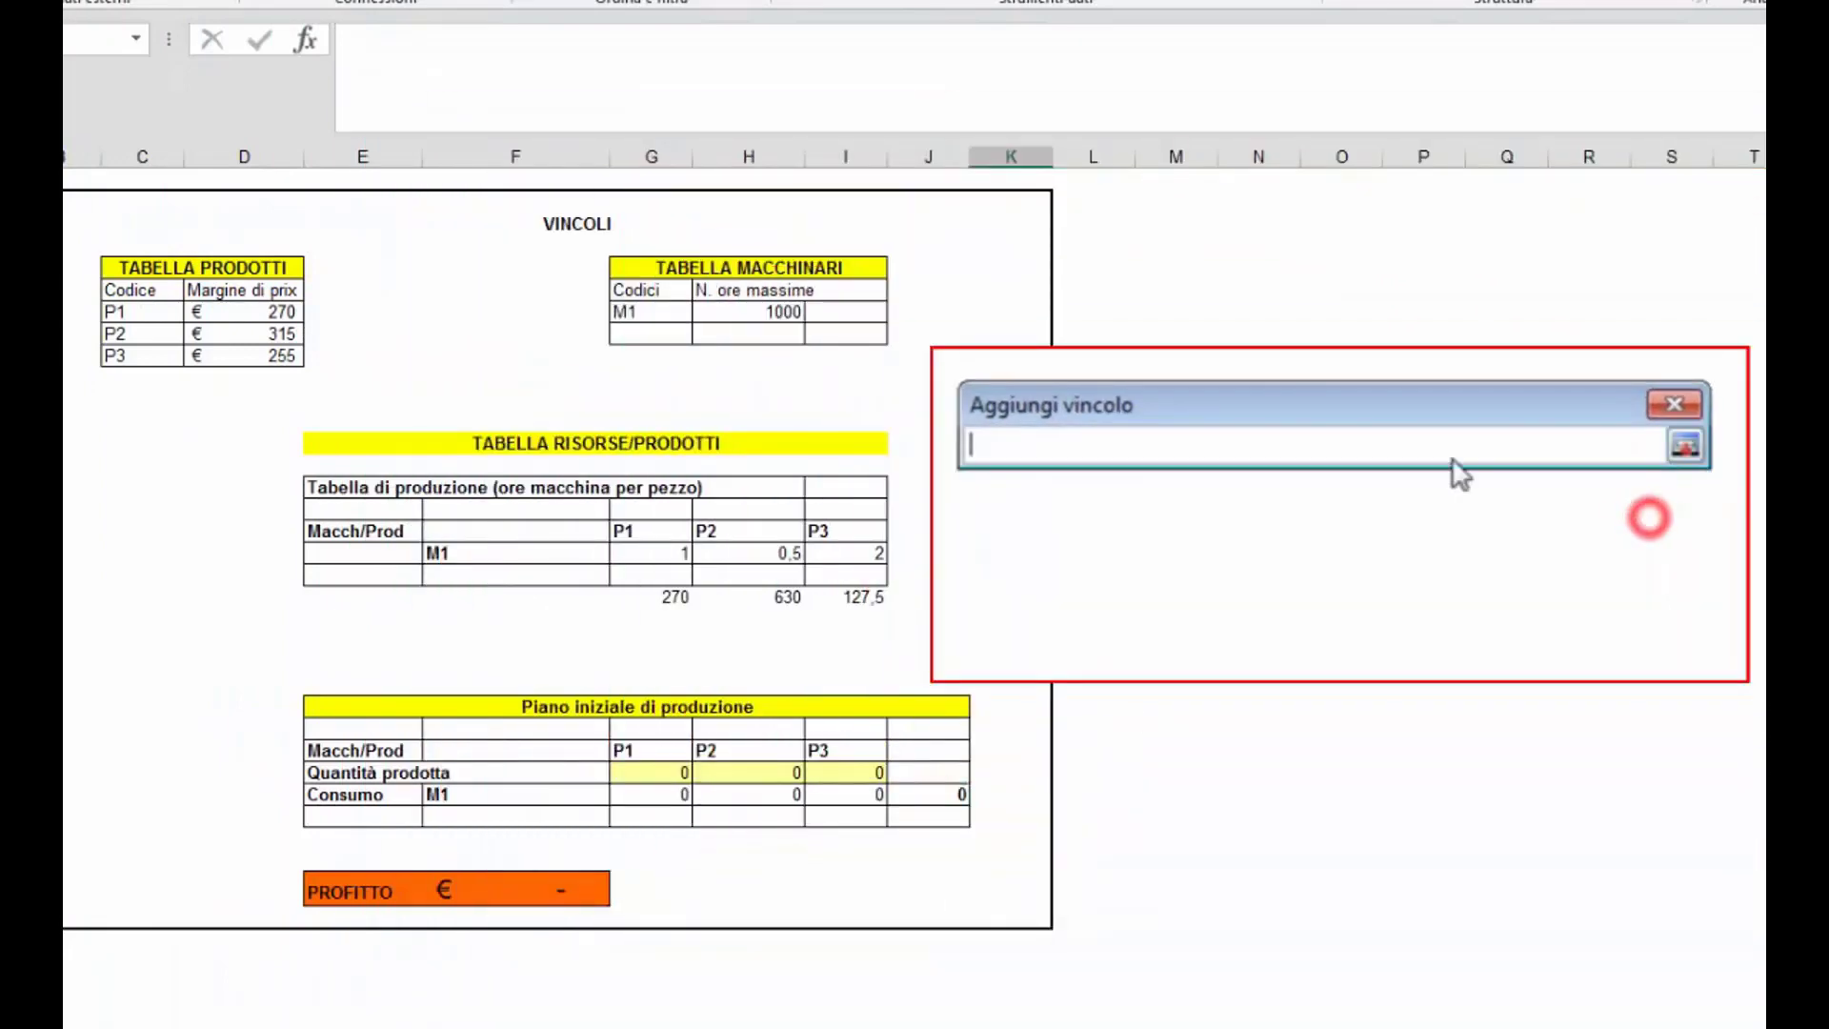
pyautogui.click(762, 316)
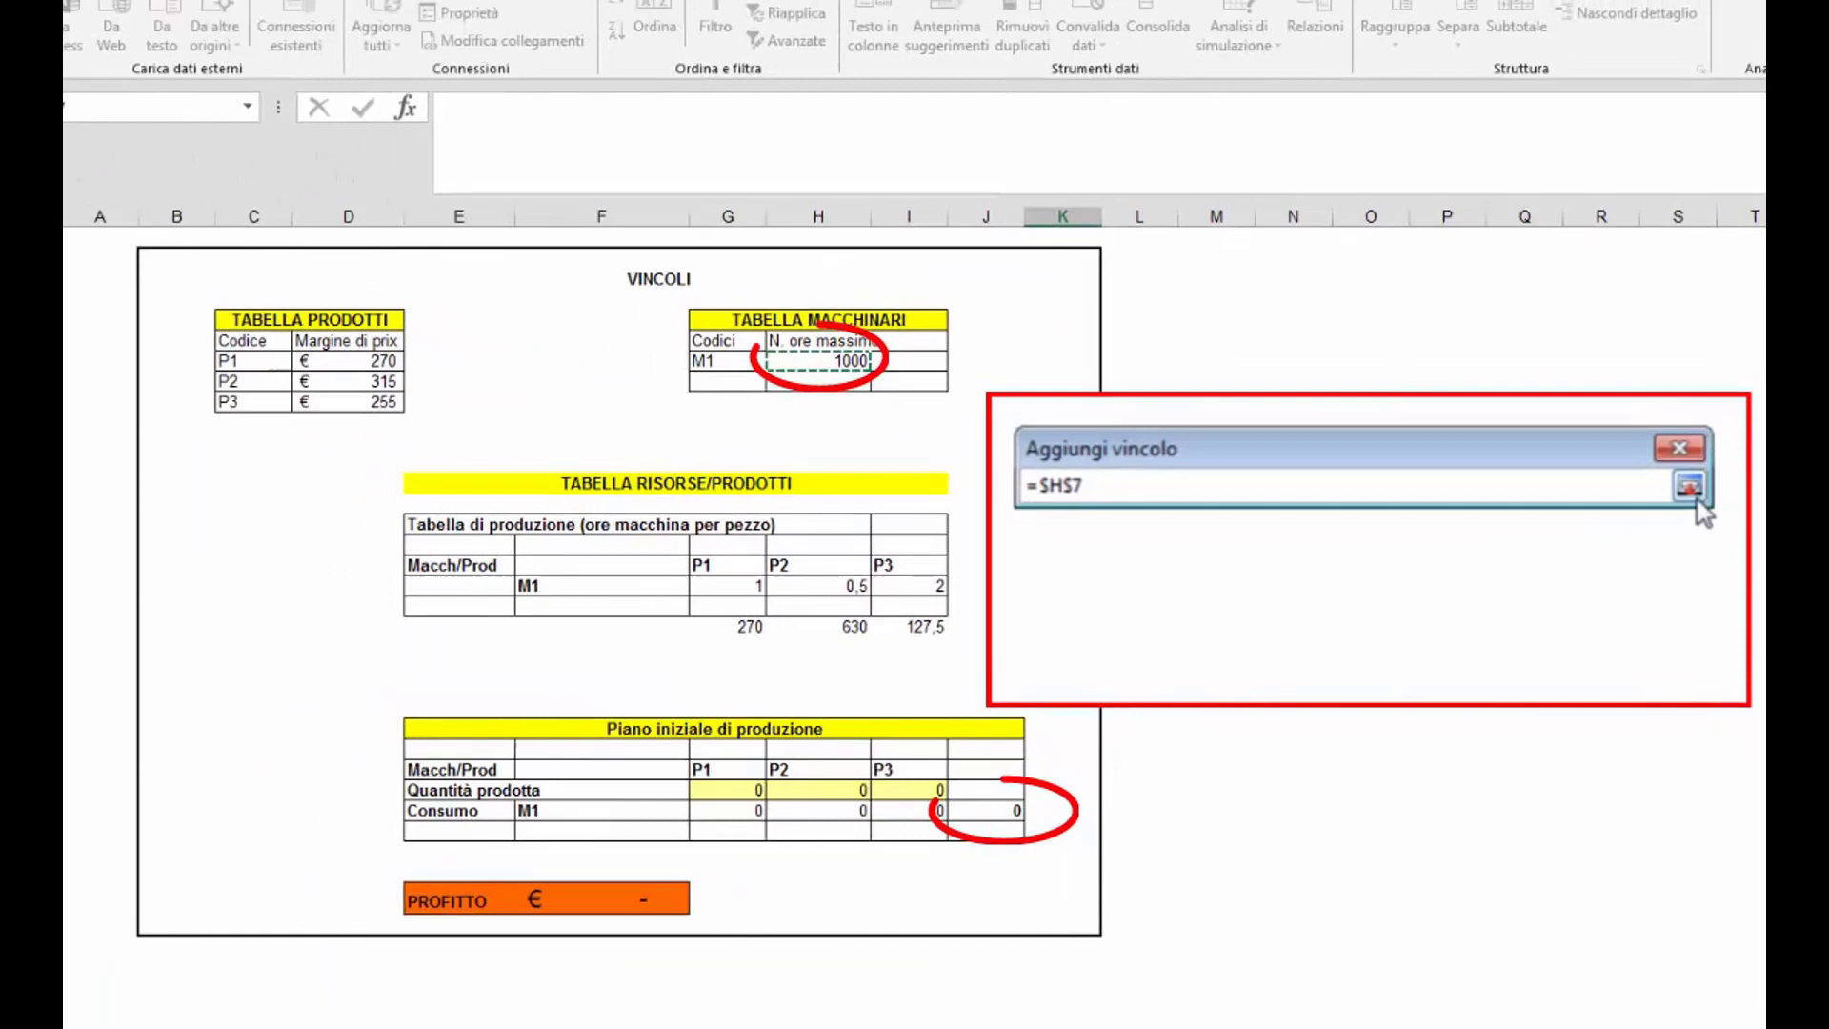
pyautogui.click(1692, 489)
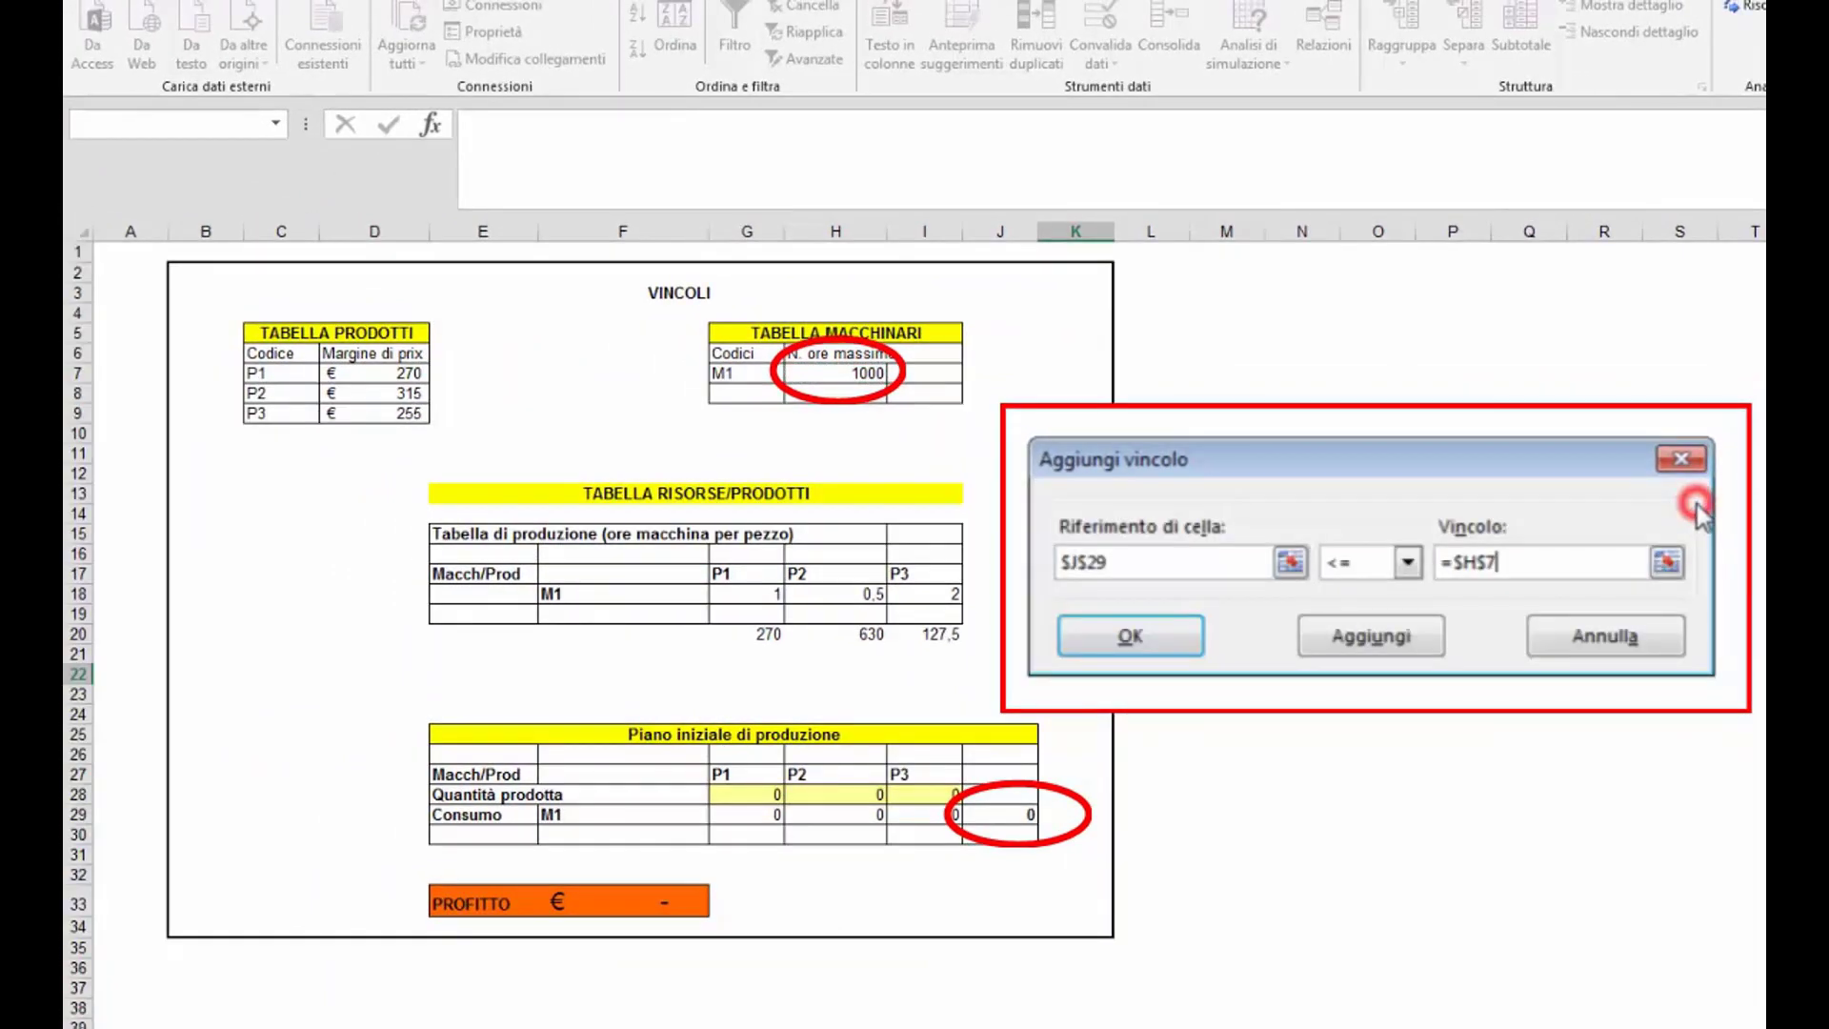
pyautogui.click(1359, 640)
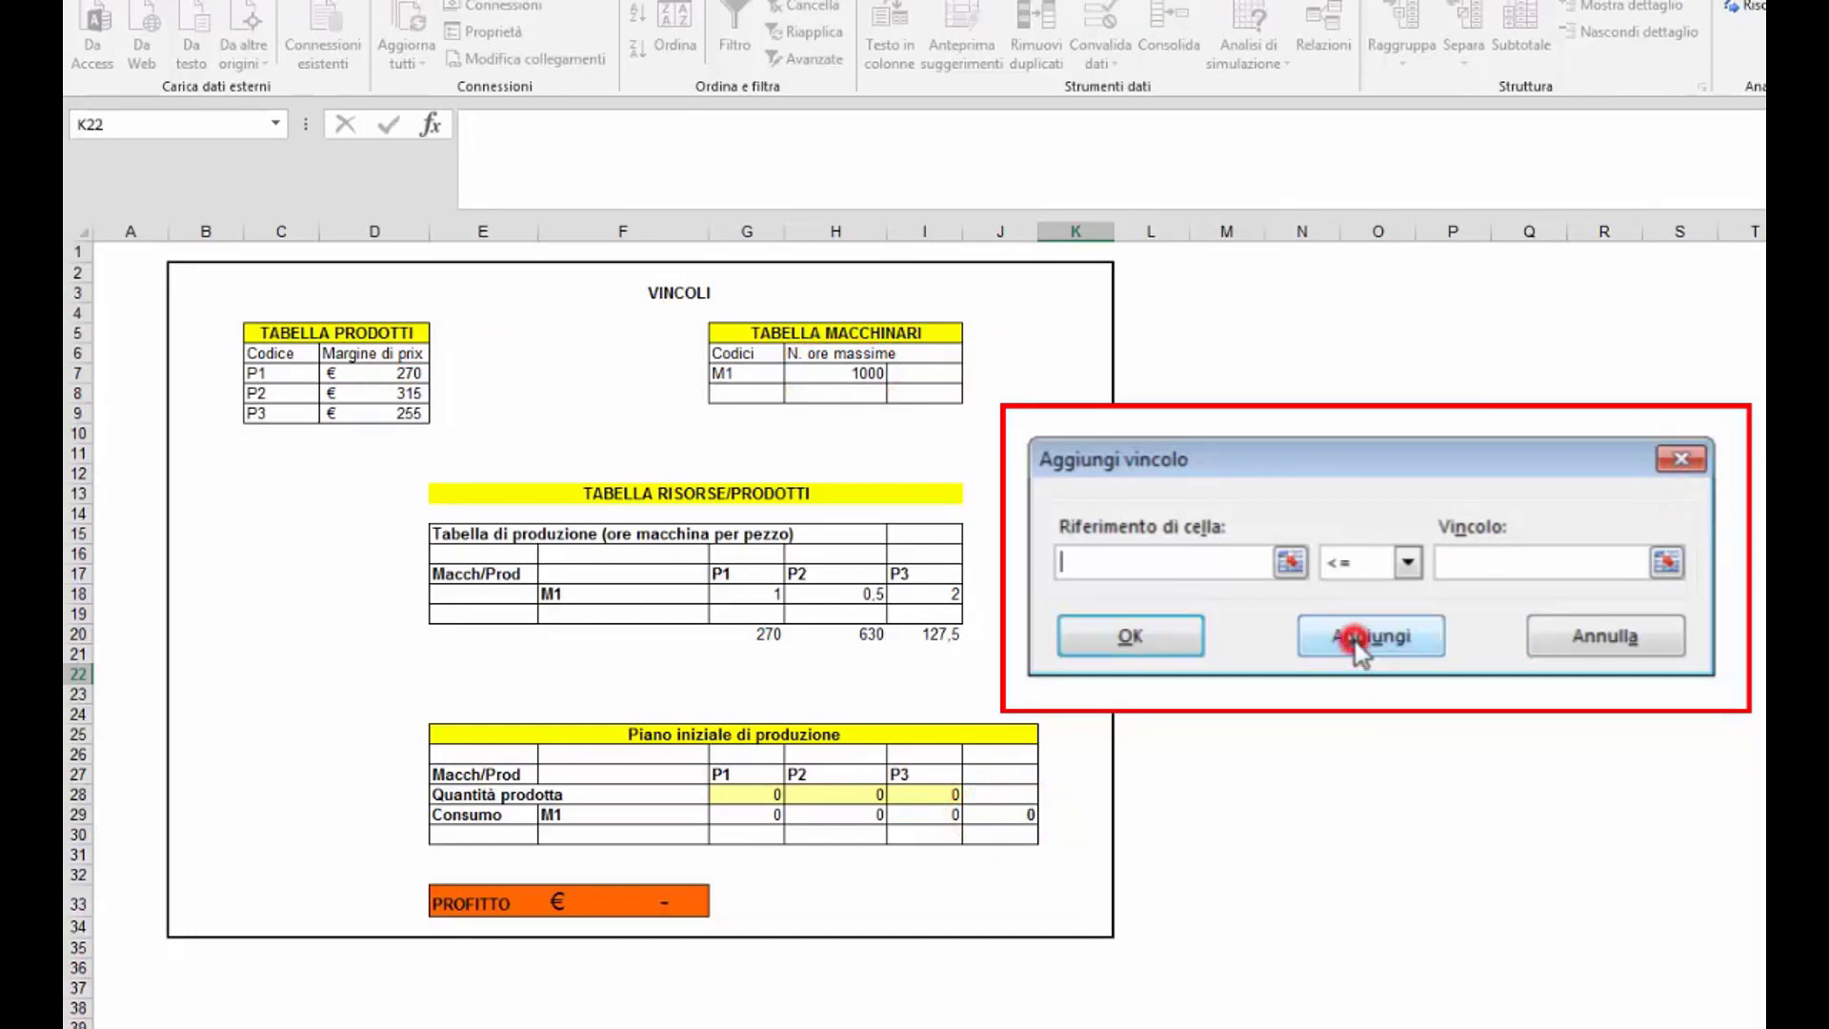
# - Add the Solver constraint that the produced quantities G28:I28 are >= 0
pyautogui.click(1291, 562)
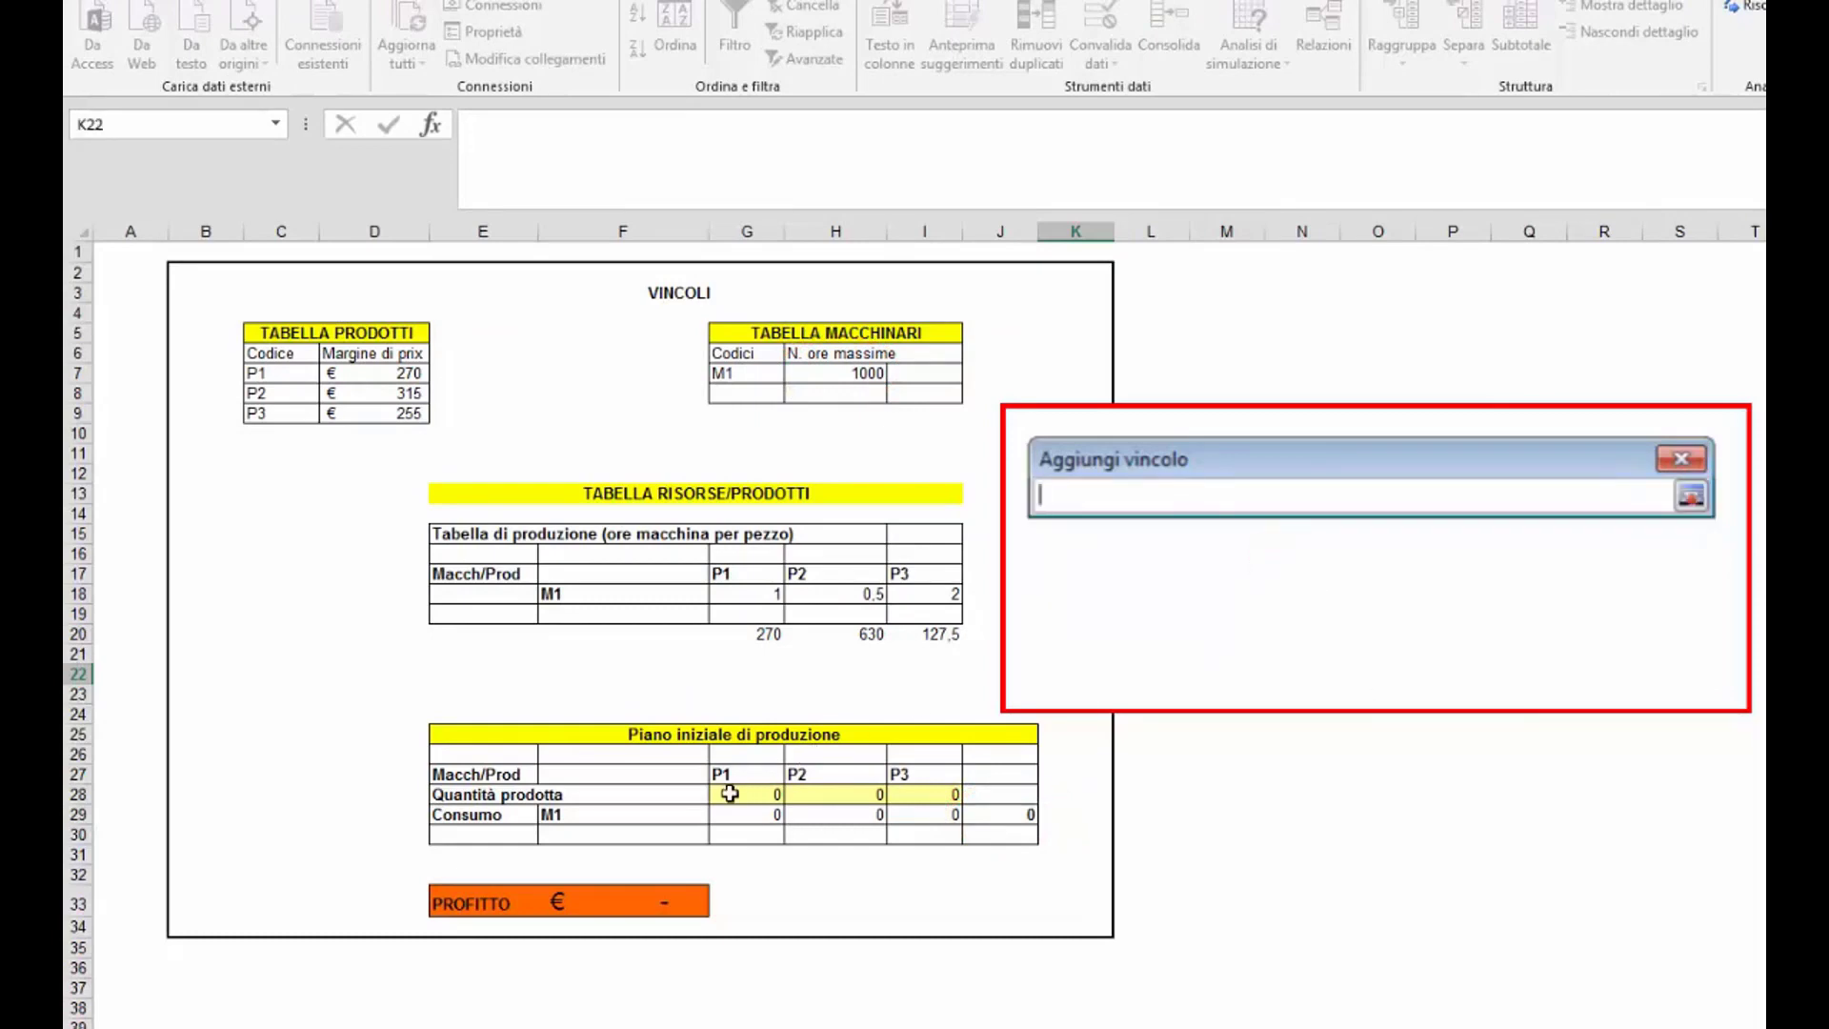
pyautogui.moveTo(729, 794); pyautogui.dragTo(953, 794)
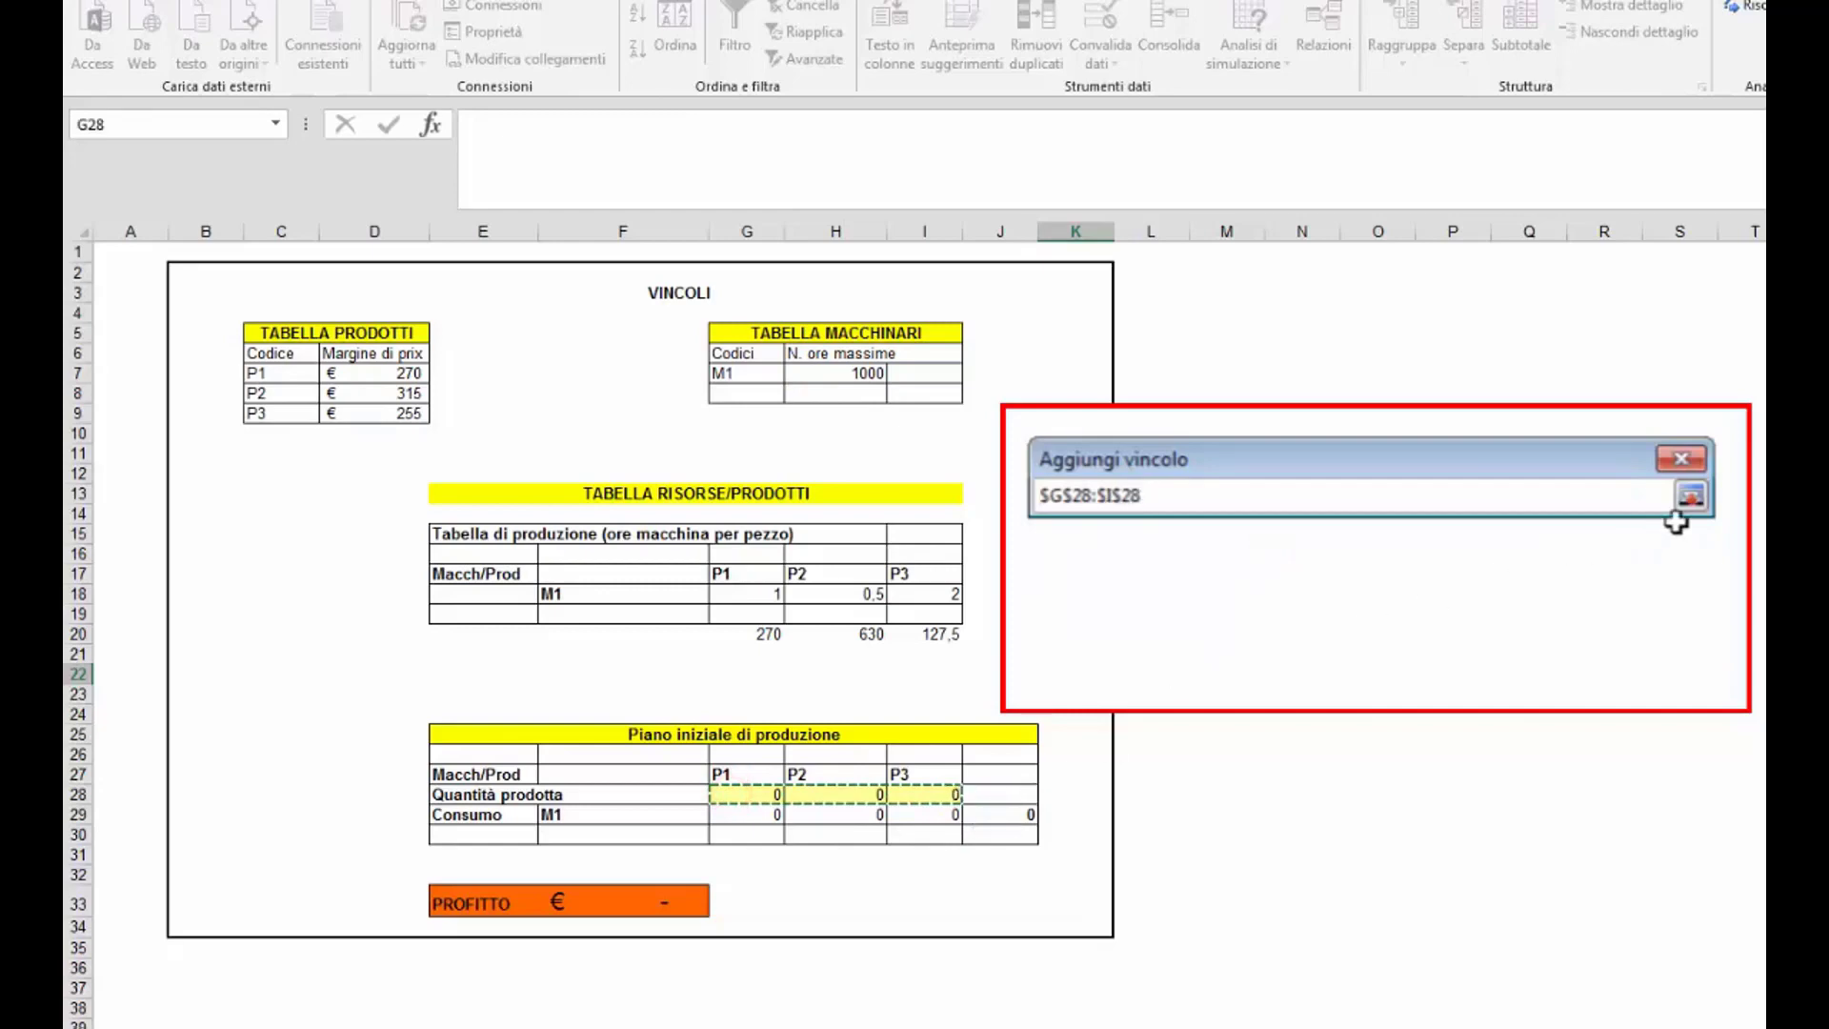
pyautogui.click(1688, 497)
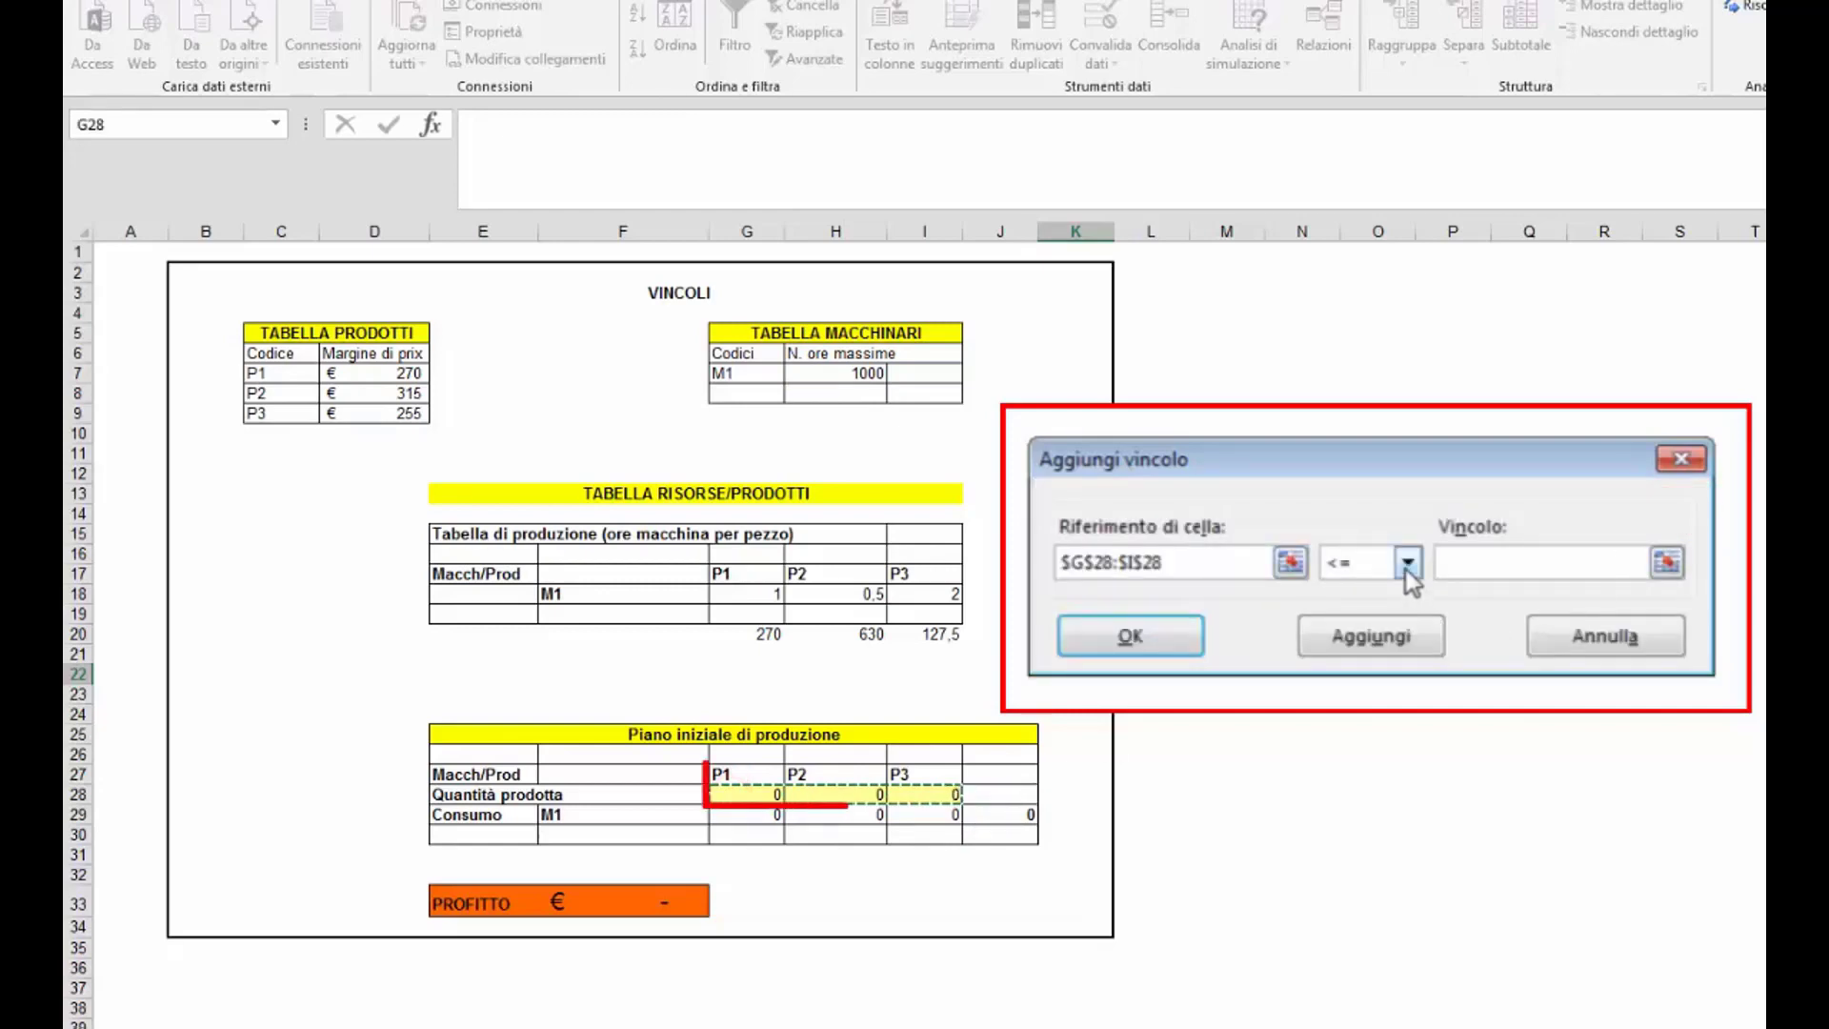
pyautogui.click(1408, 562)
pyautogui.click(1348, 631)
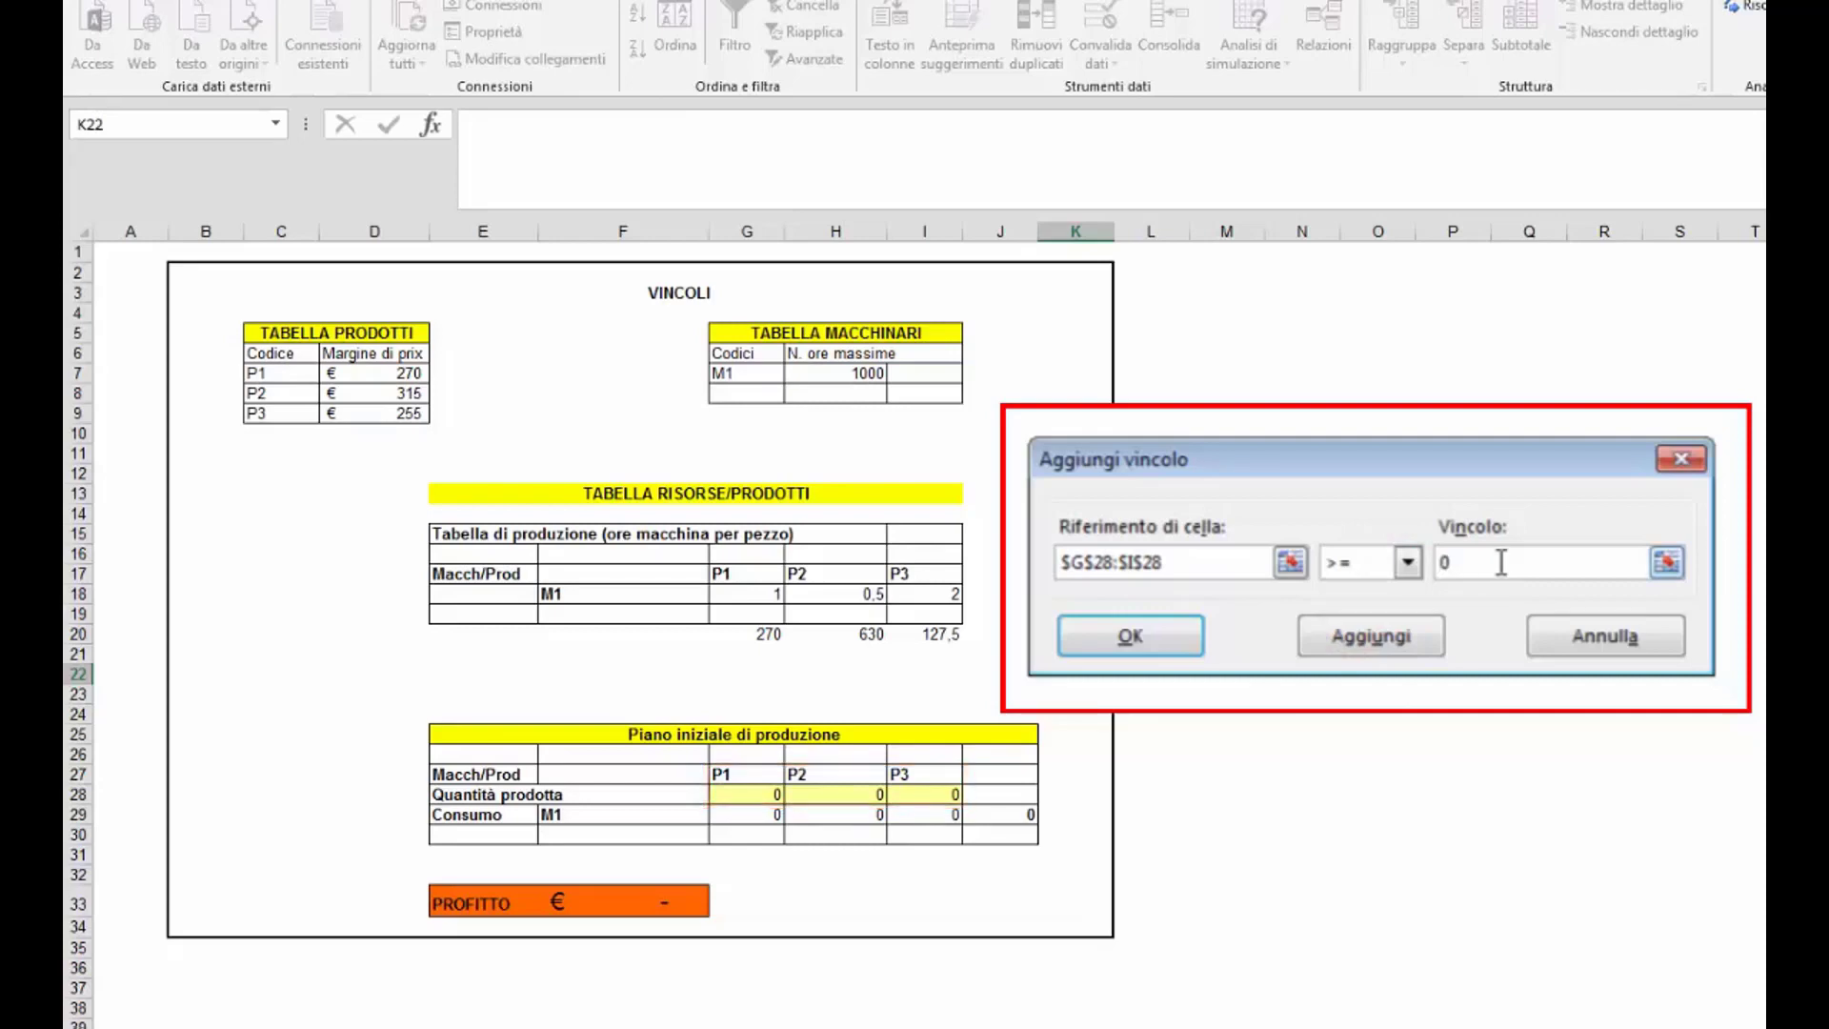
pyautogui.click(1394, 640)
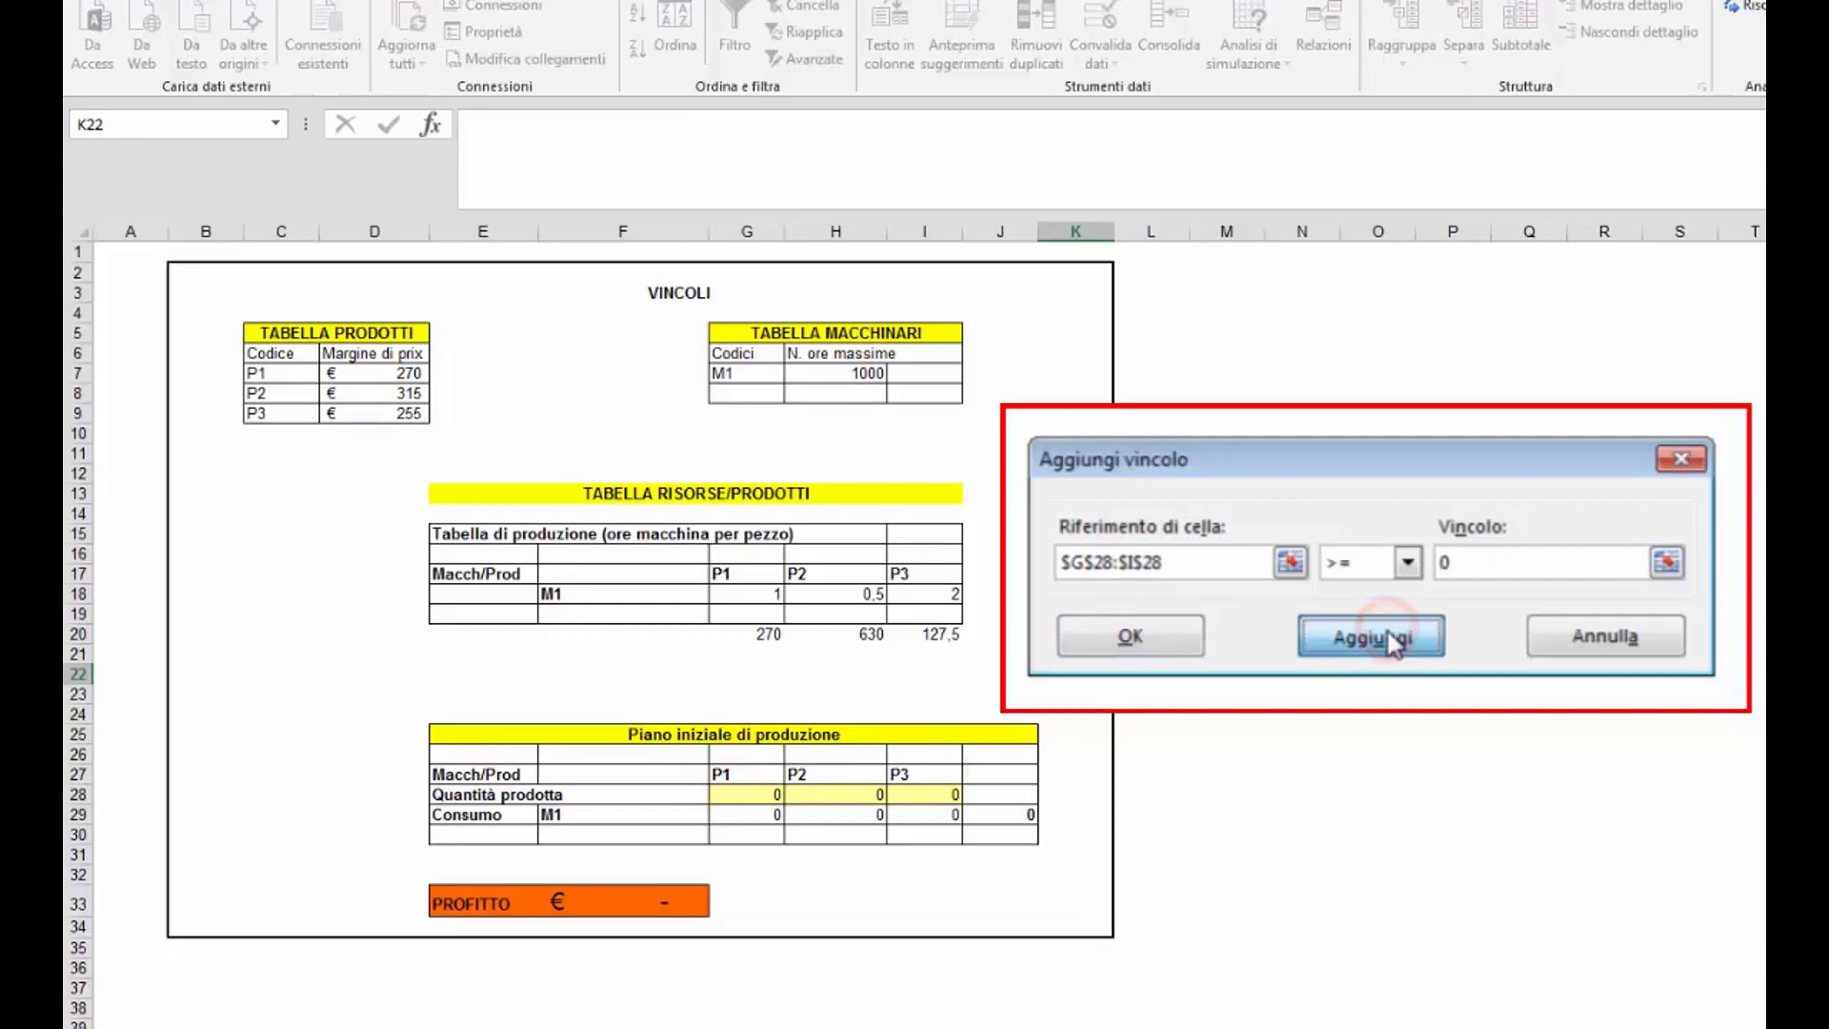
# - Add an integer (int) constraint on the produced quantities G28:I28 and finish entering constraints
pyautogui.click(1290, 562)
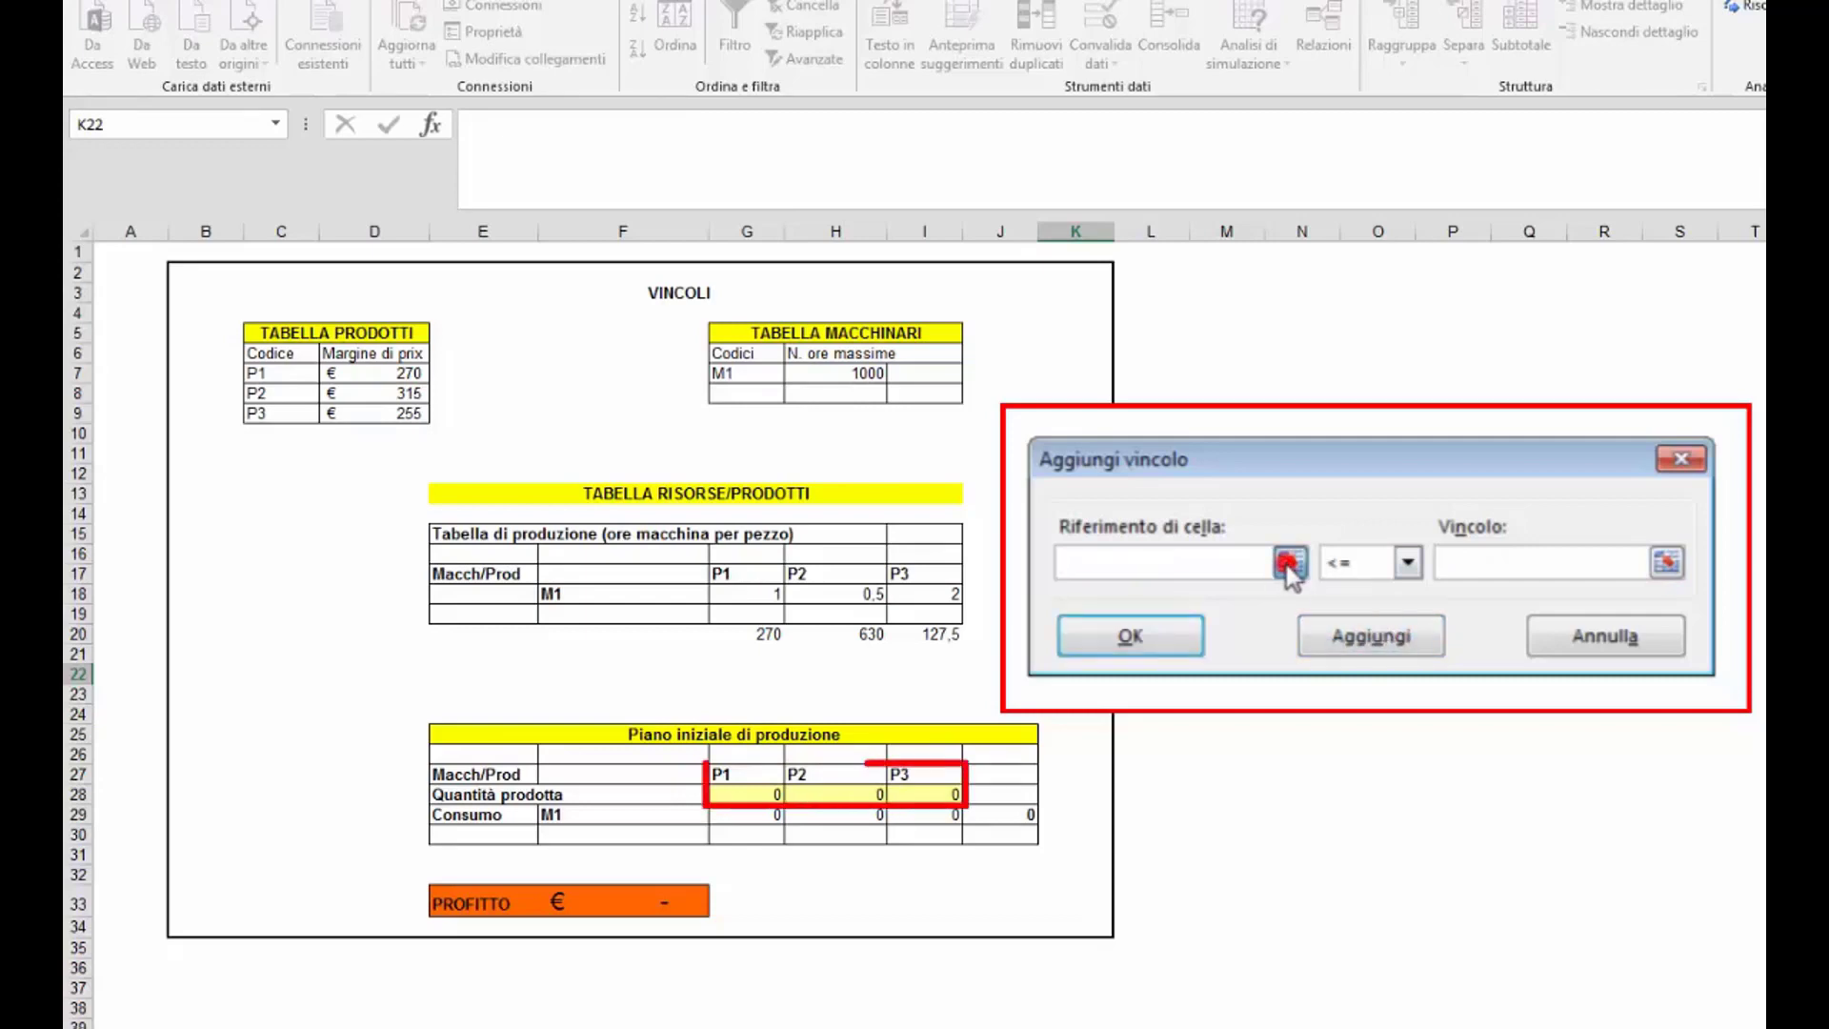
pyautogui.moveTo(753, 793); pyautogui.dragTo(956, 790)
pyautogui.click(1690, 495)
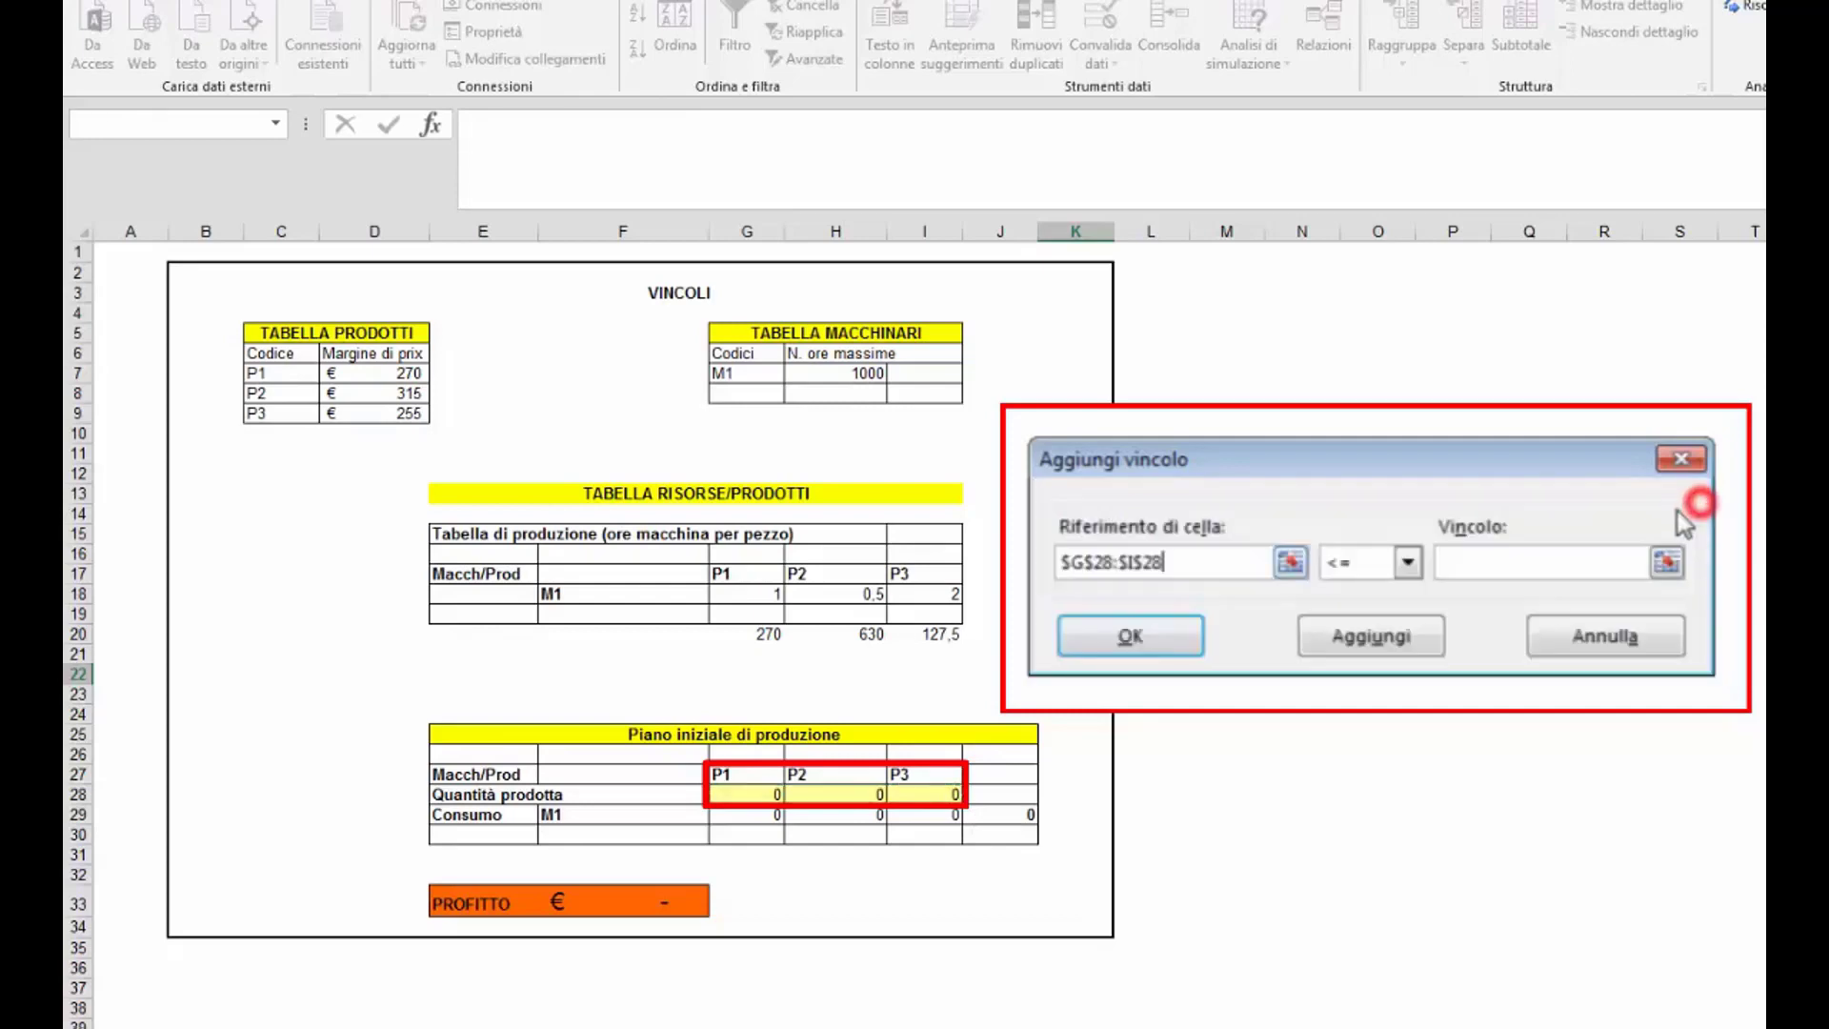
pyautogui.click(1409, 562)
pyautogui.click(1352, 655)
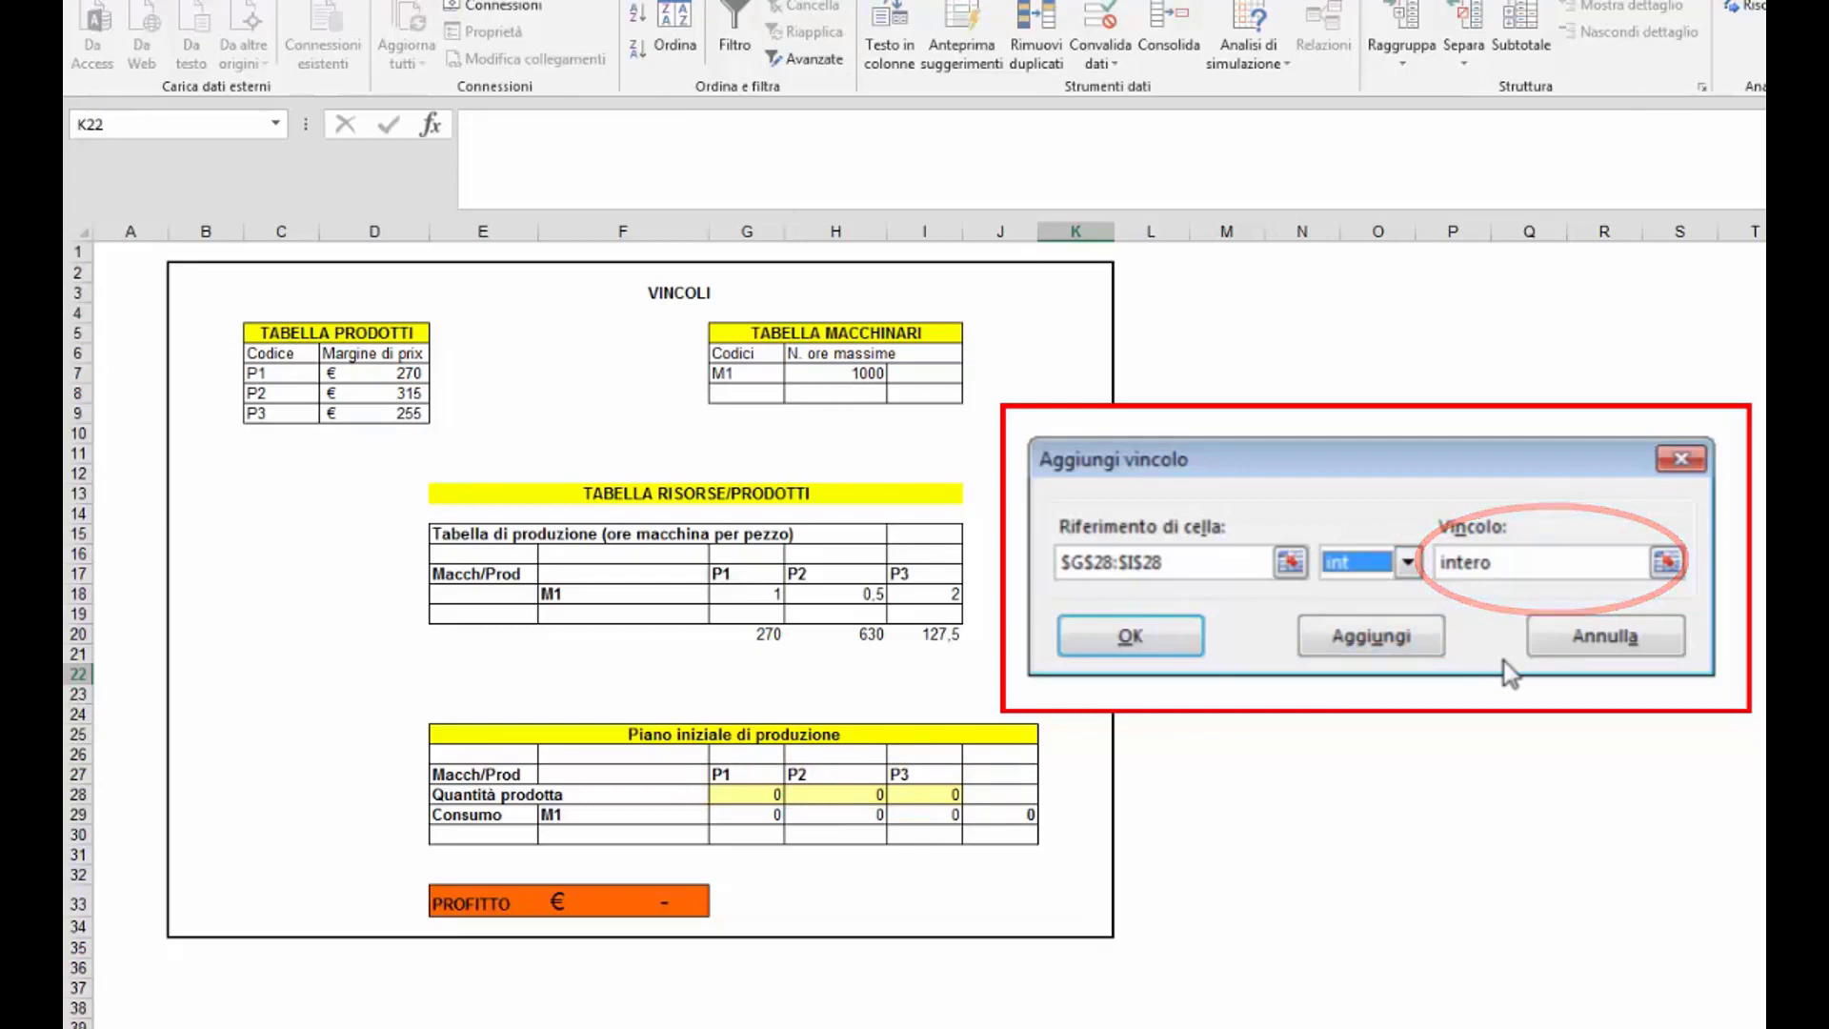
pyautogui.click(1193, 646)
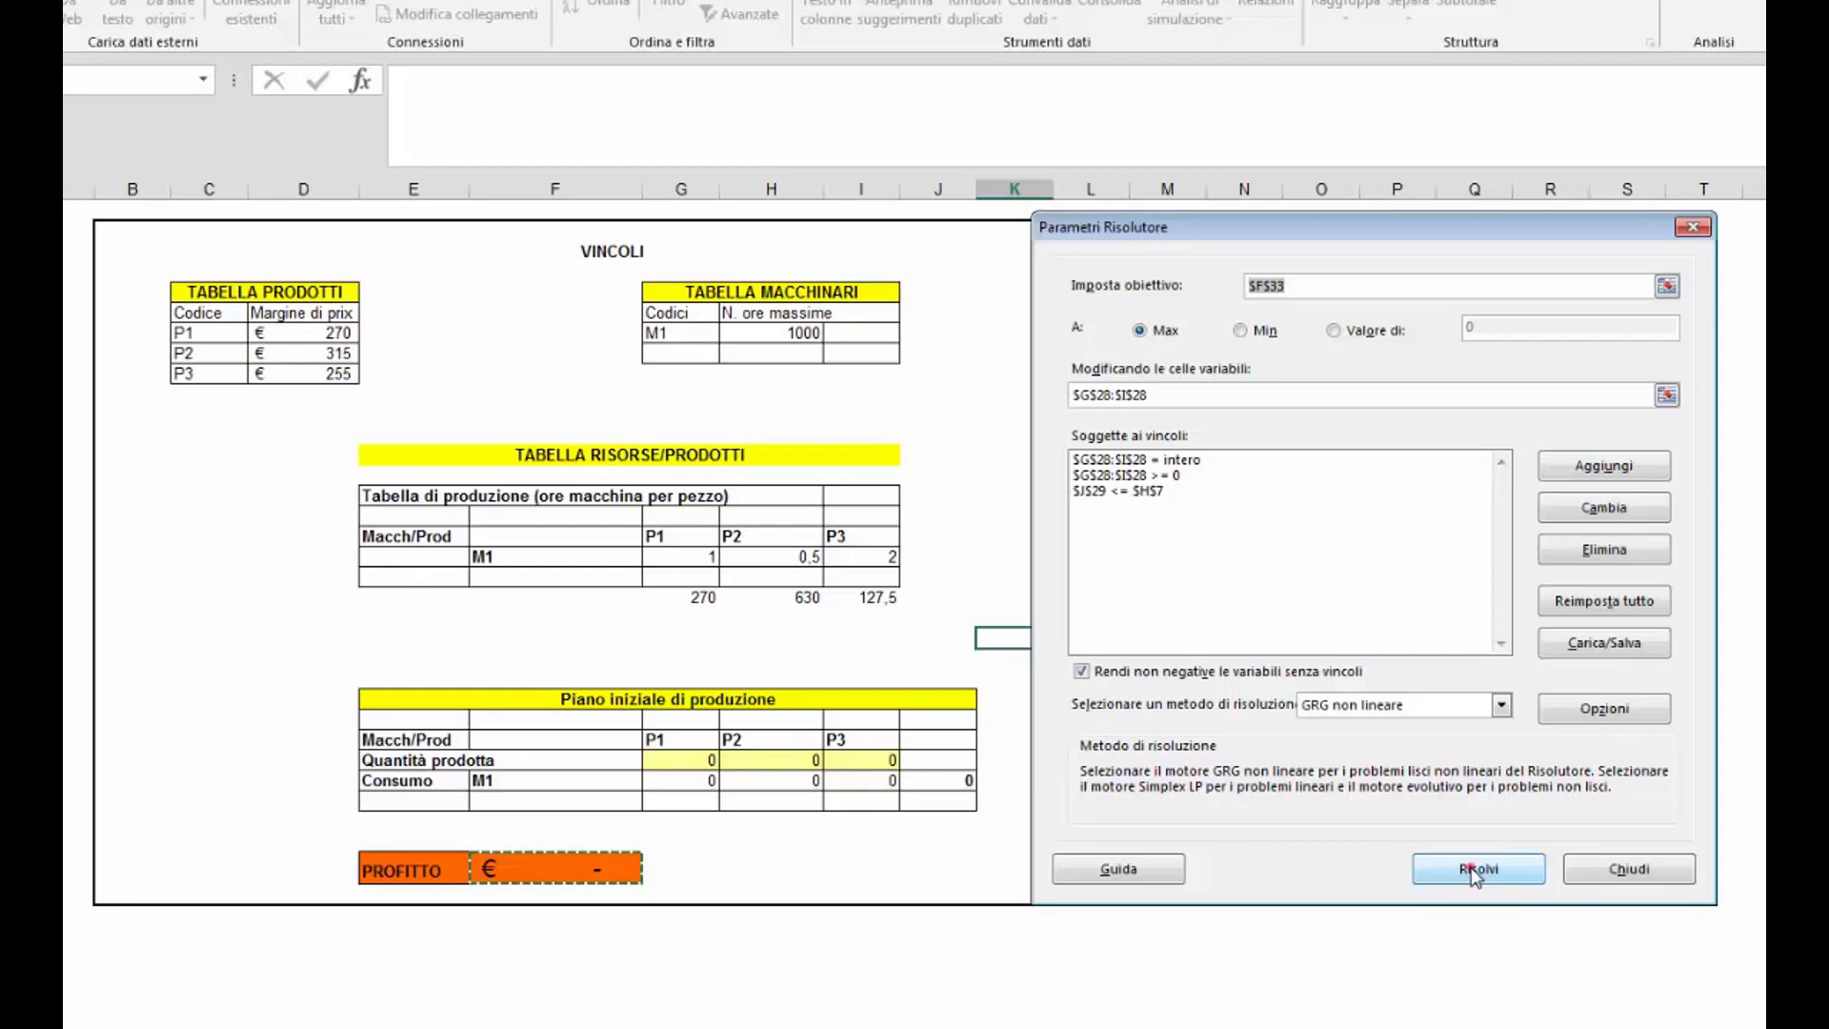
# - Solve the model, move the results window off the tables, and keep the Solver solution
pyautogui.click(1473, 870)
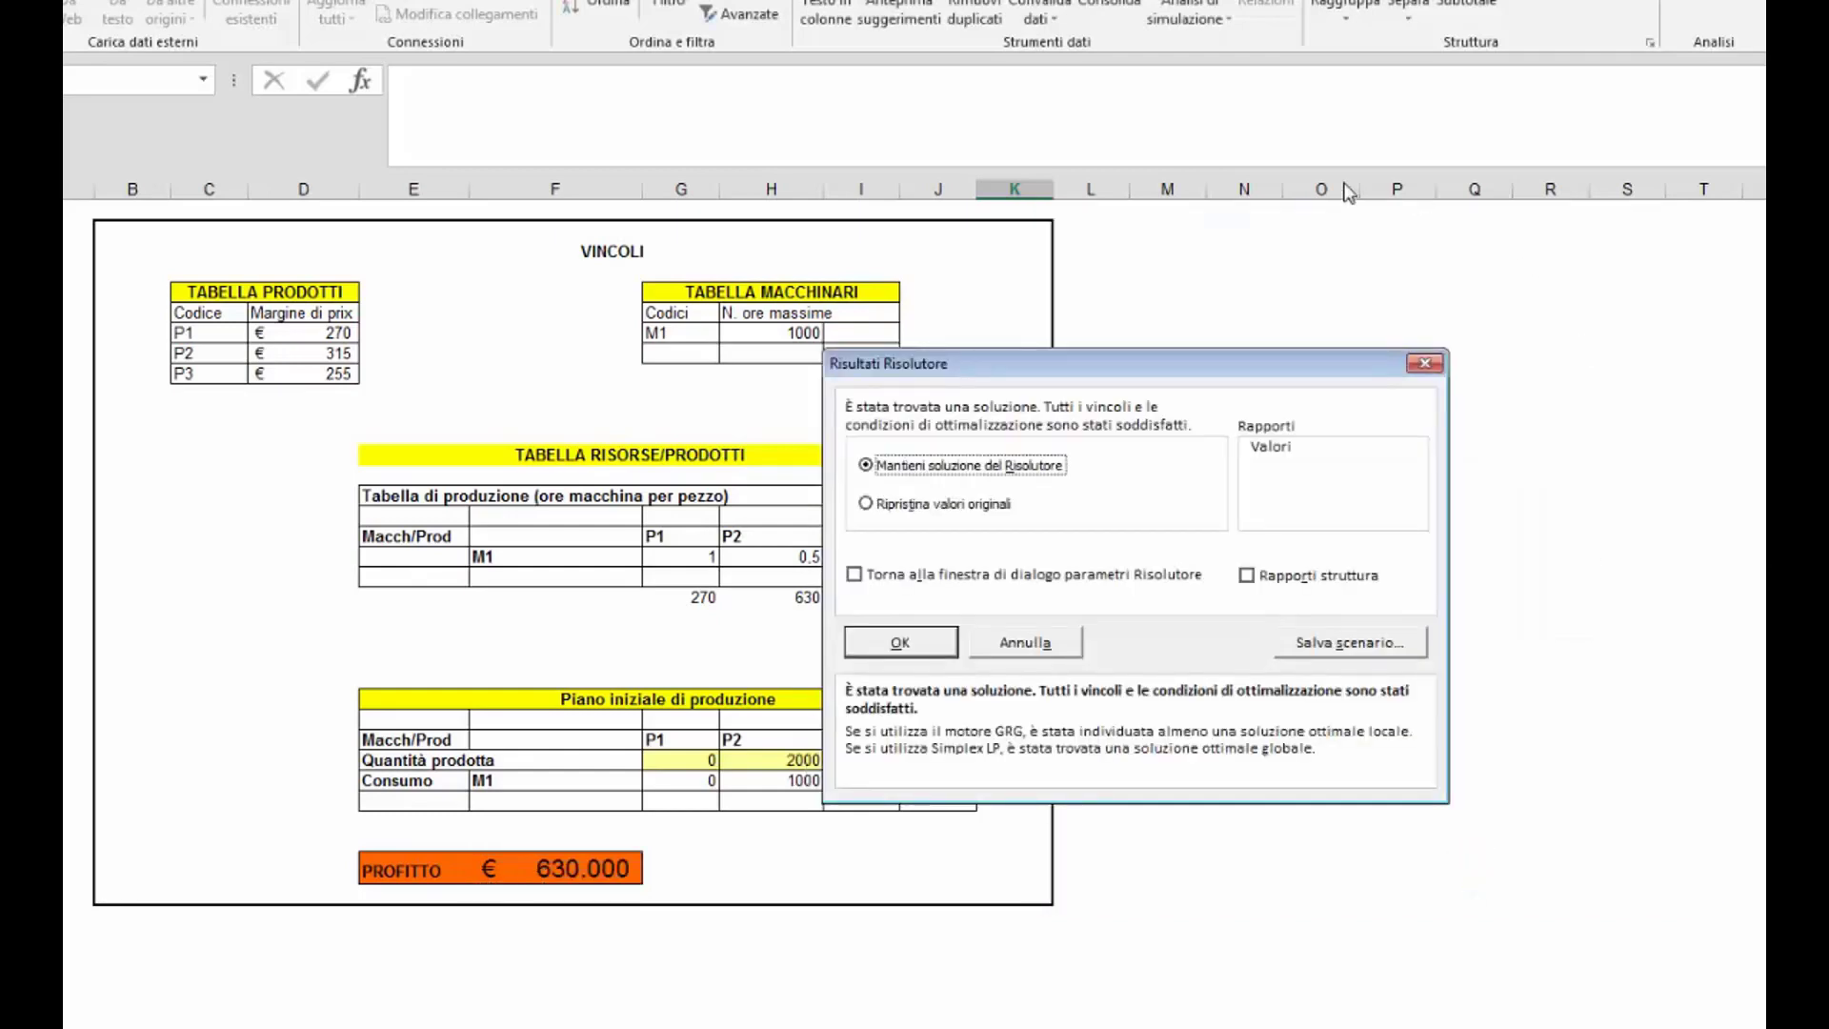
pyautogui.moveTo(1102, 368); pyautogui.dragTo(1295, 301)
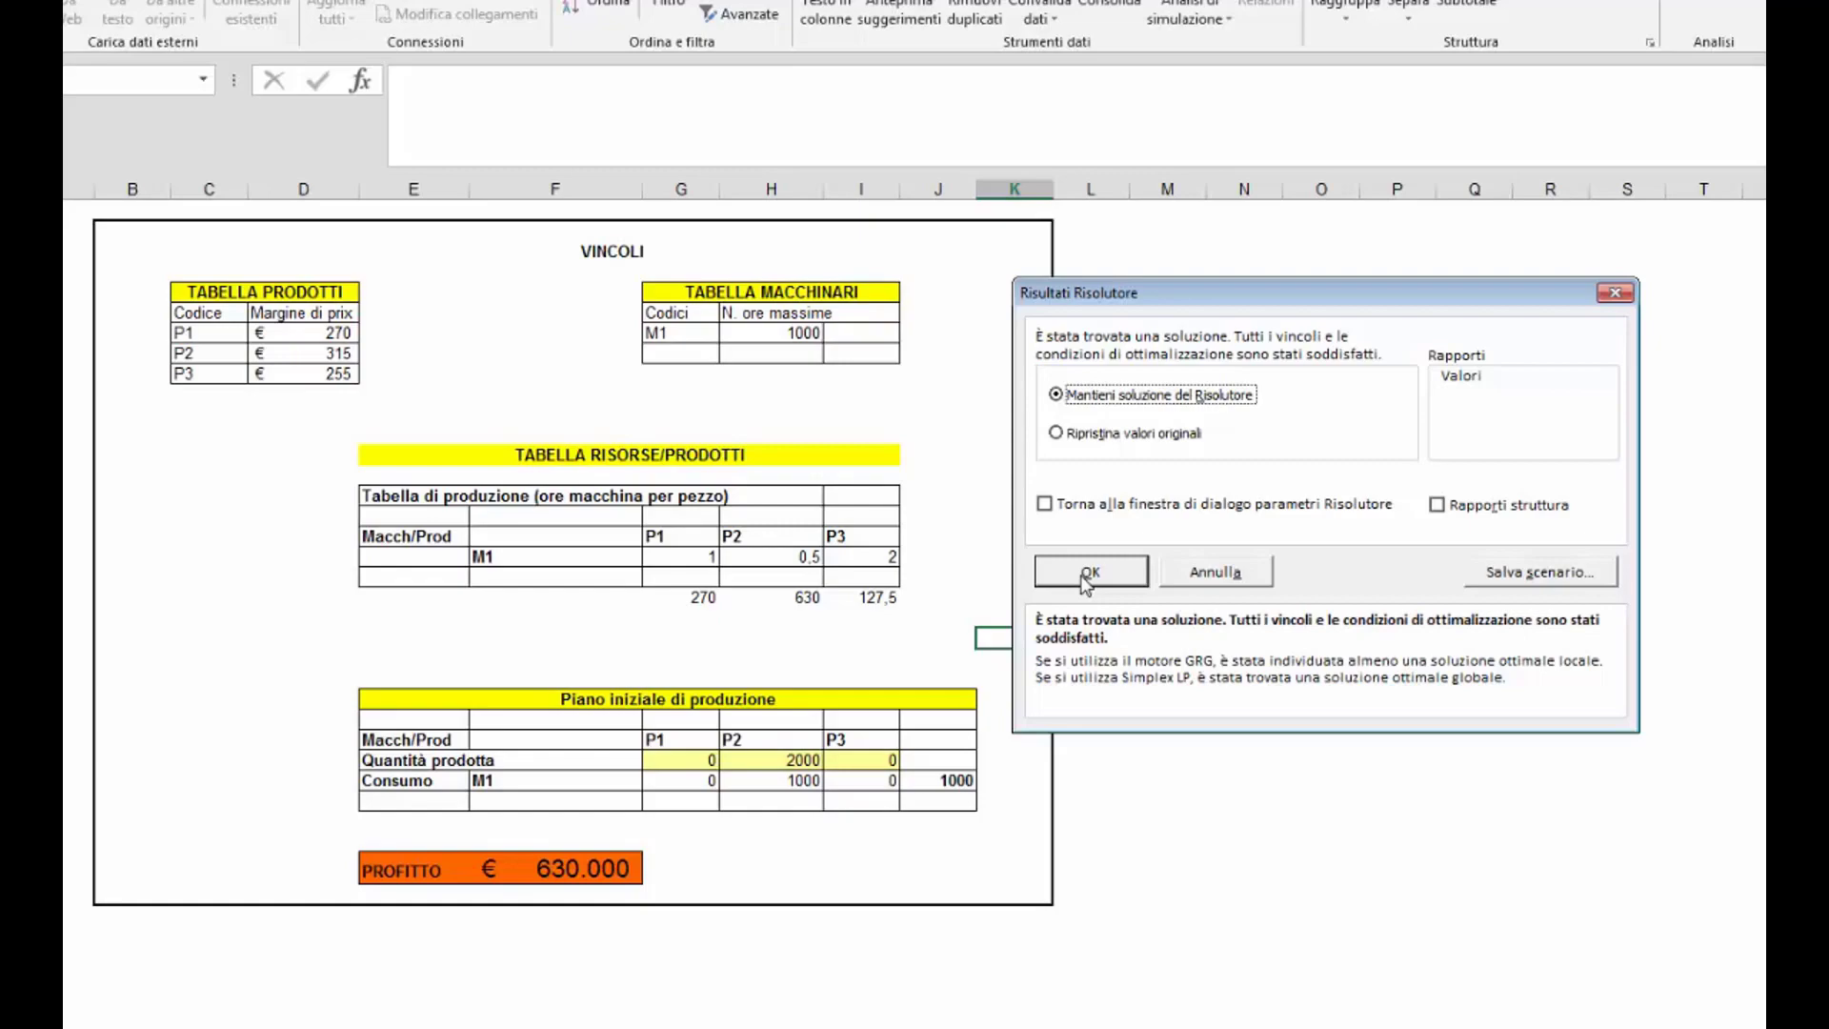
pyautogui.click(1087, 574)
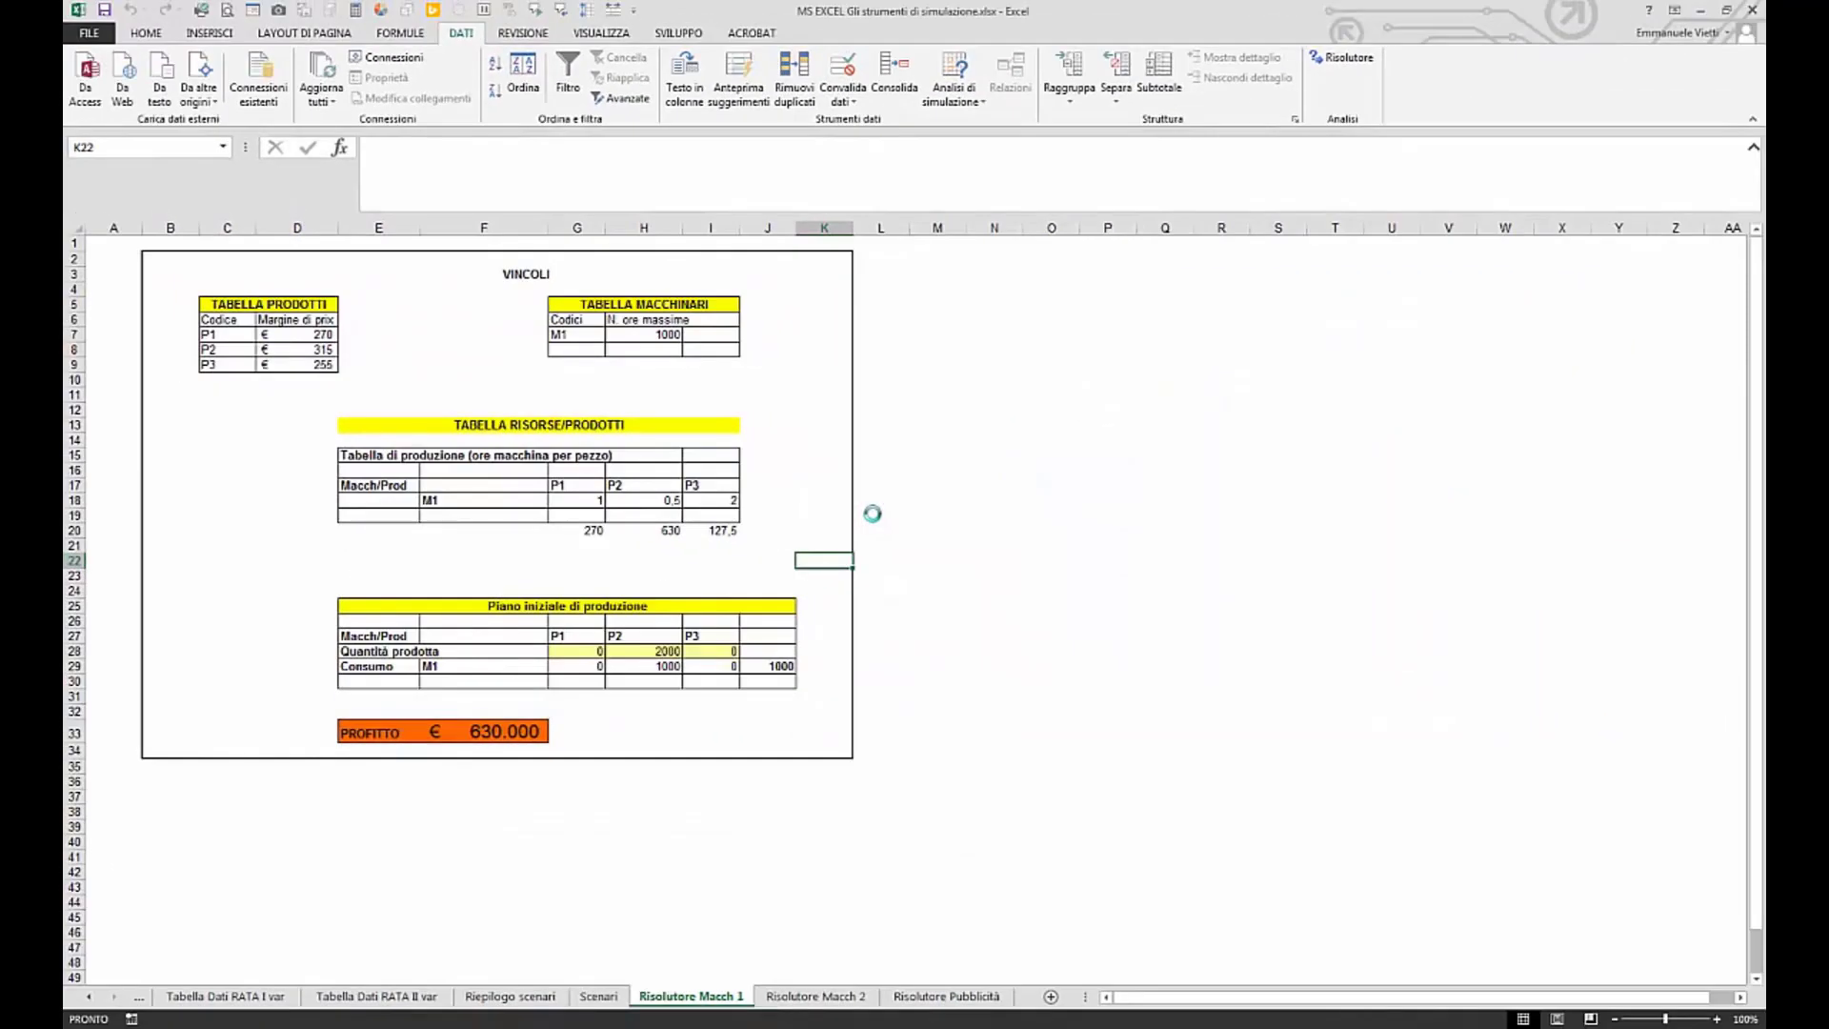
# - Switch to the Risolutore Macch 2 sheet and examine both machines' maximum hours and M2's hours per piece for P1, P2 and P3
pyautogui.click(812, 996)
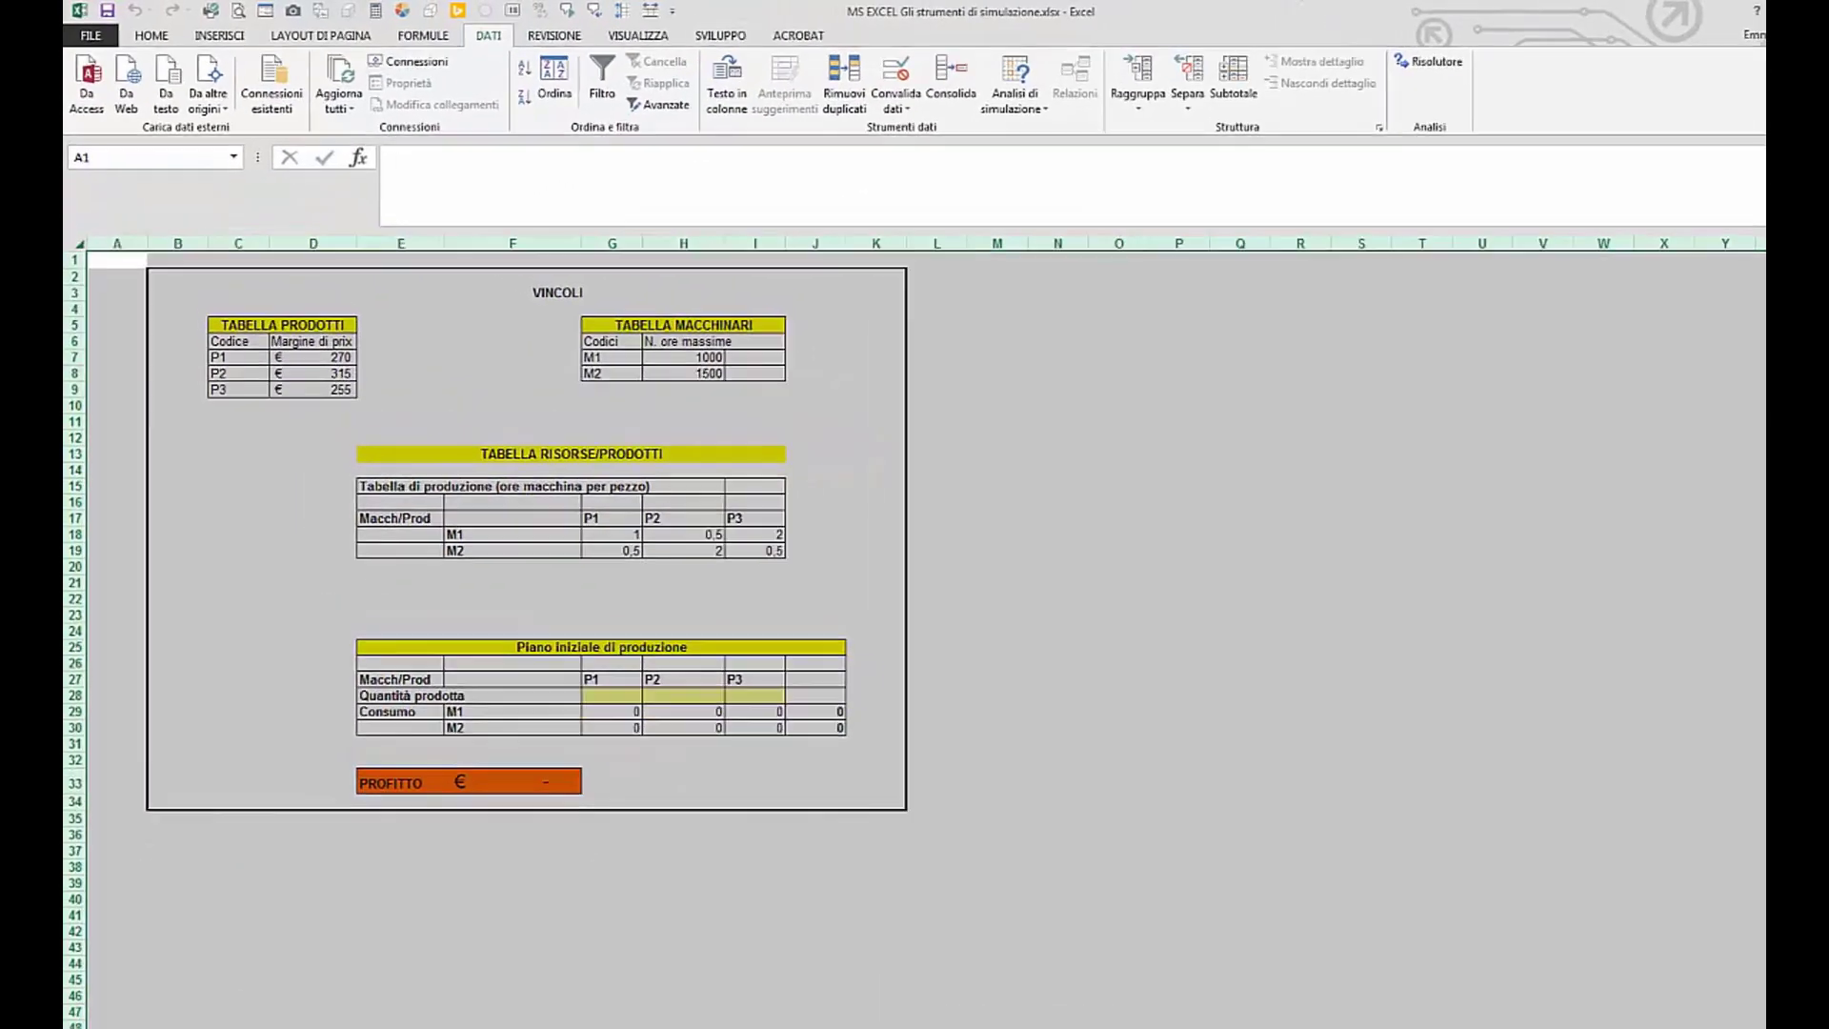
pyautogui.click(1371, 875)
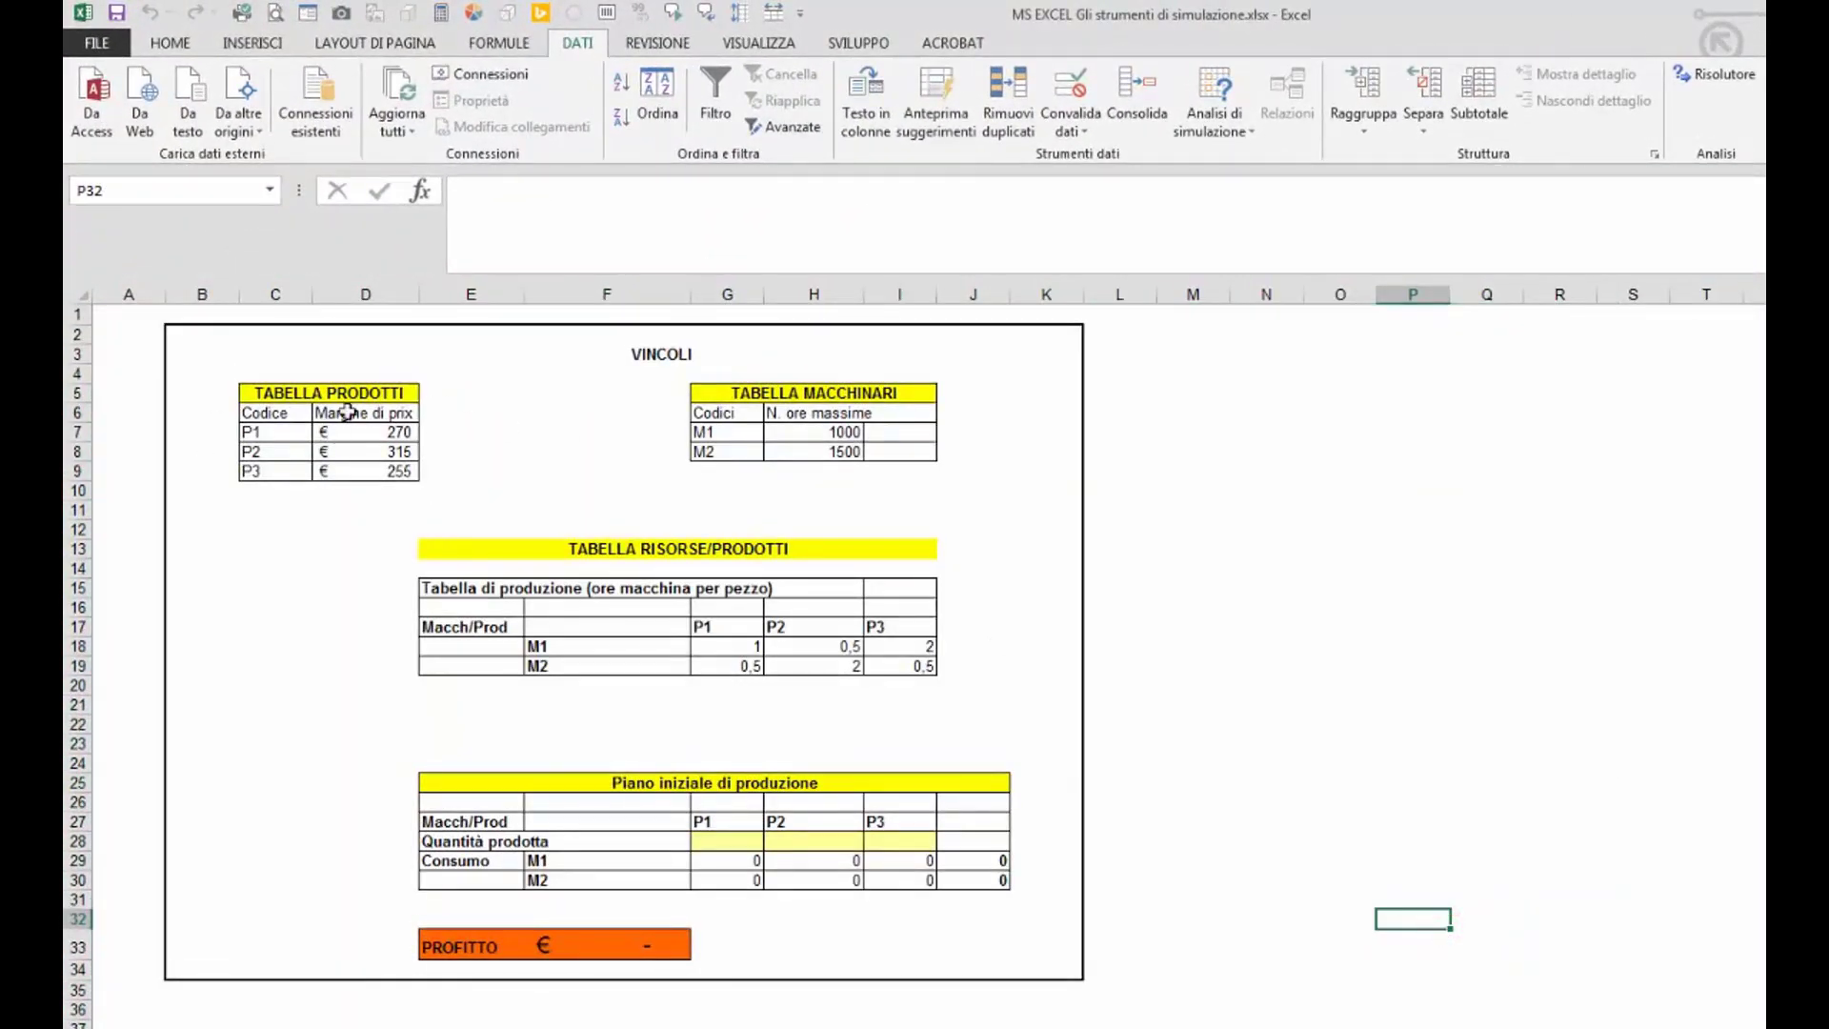
pyautogui.click(837, 432)
pyautogui.click(837, 453)
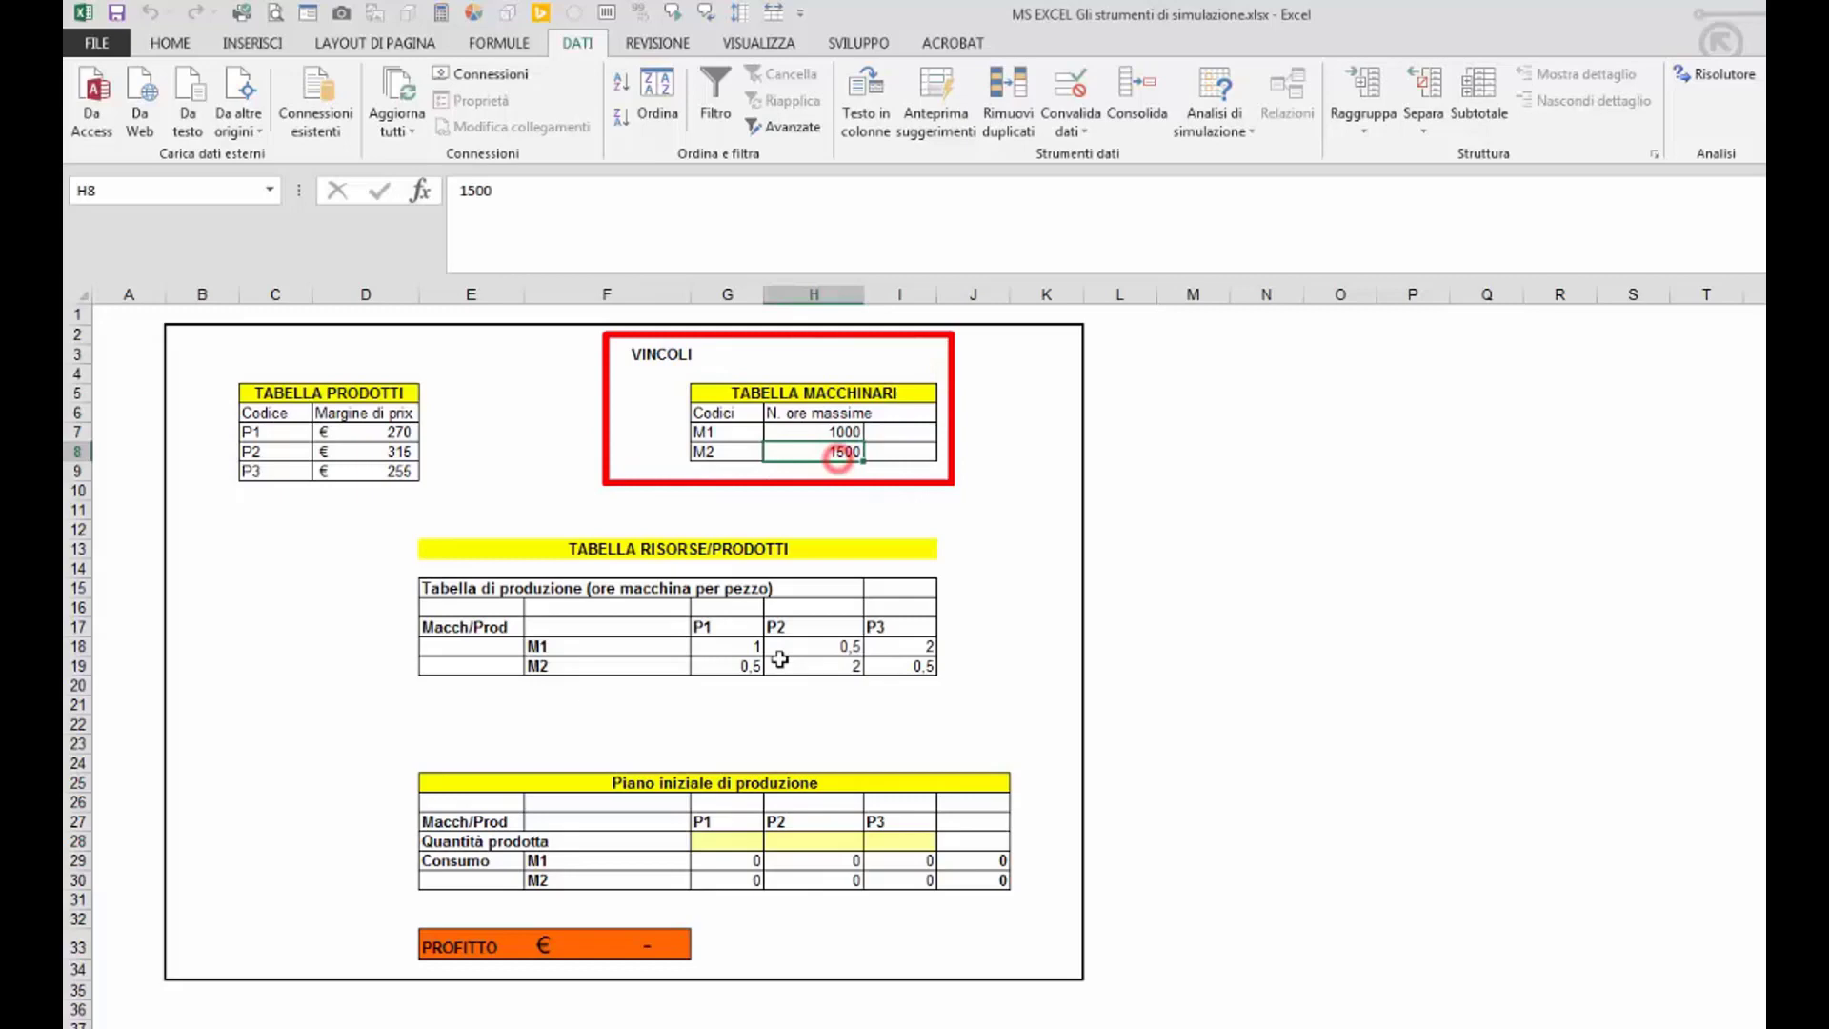
pyautogui.click(722, 663)
pyautogui.click(814, 665)
pyautogui.click(900, 665)
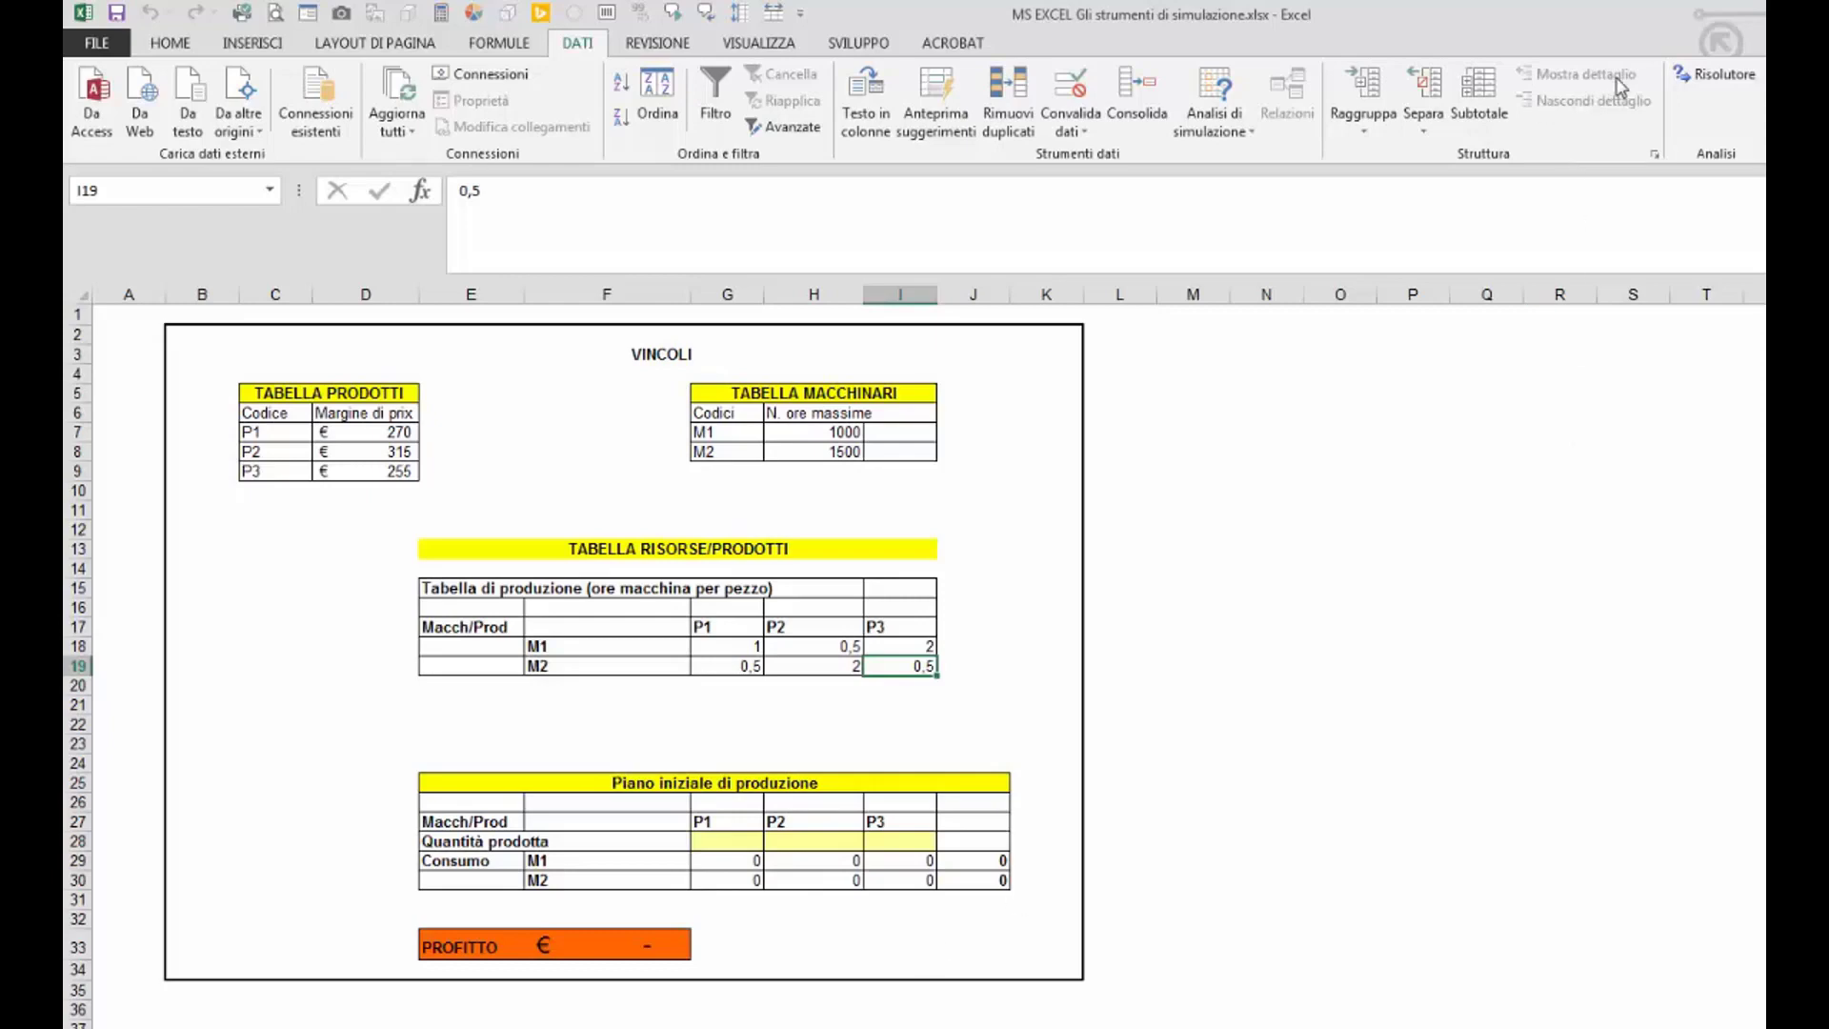
# - Run Solver on the two-machine model with the preset objective F33, variable cells G28:I28 and constraints, and keep the Solver solution
pyautogui.click(1714, 75)
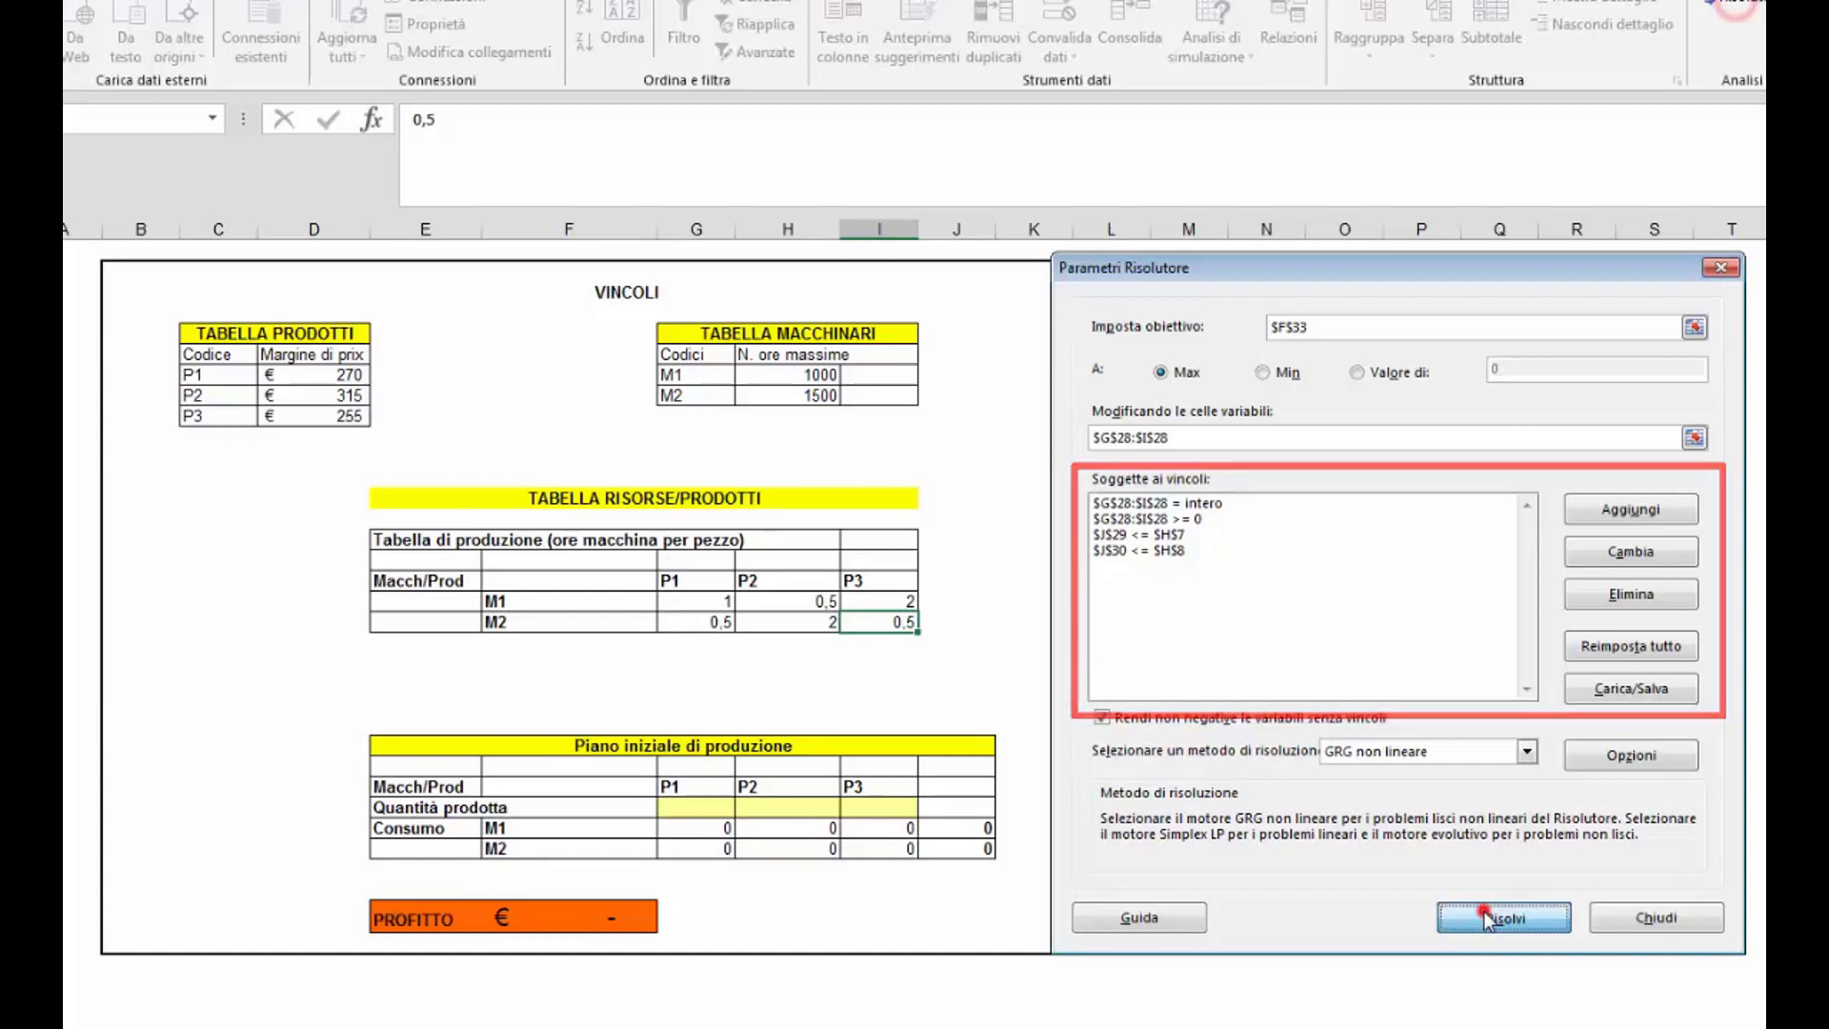
pyautogui.click(1486, 916)
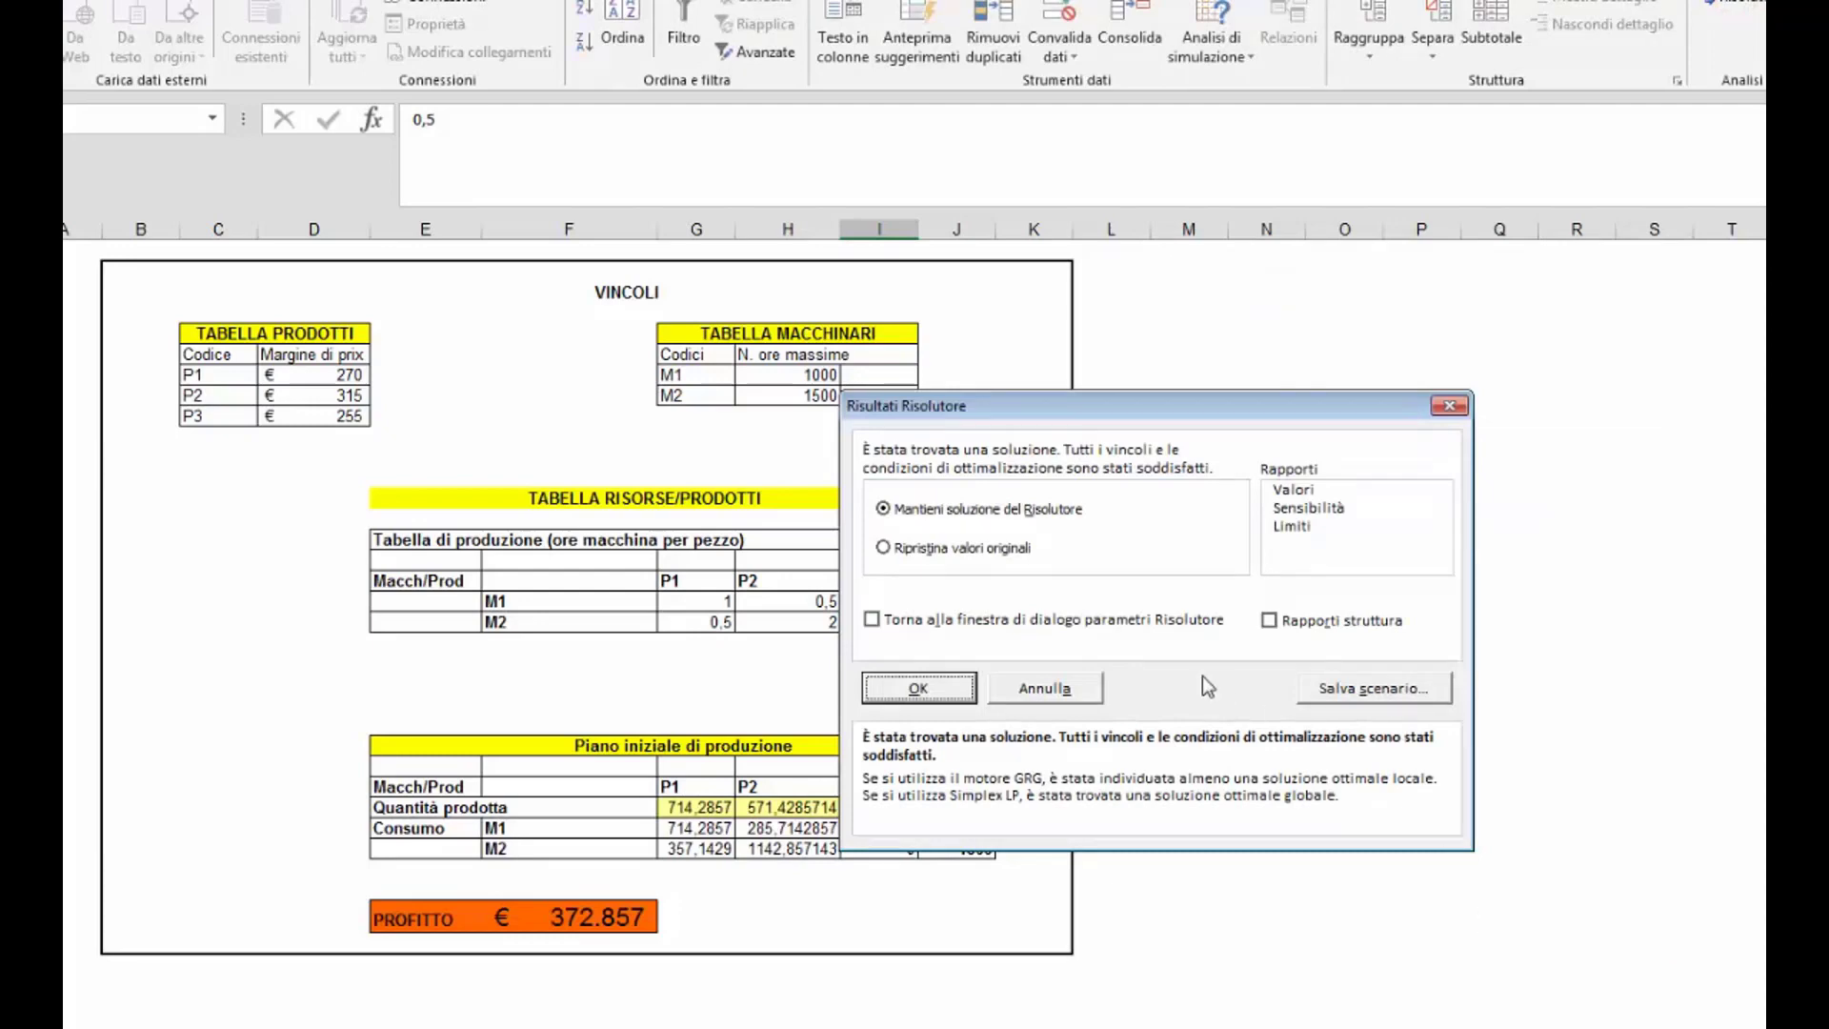
pyautogui.click(962, 689)
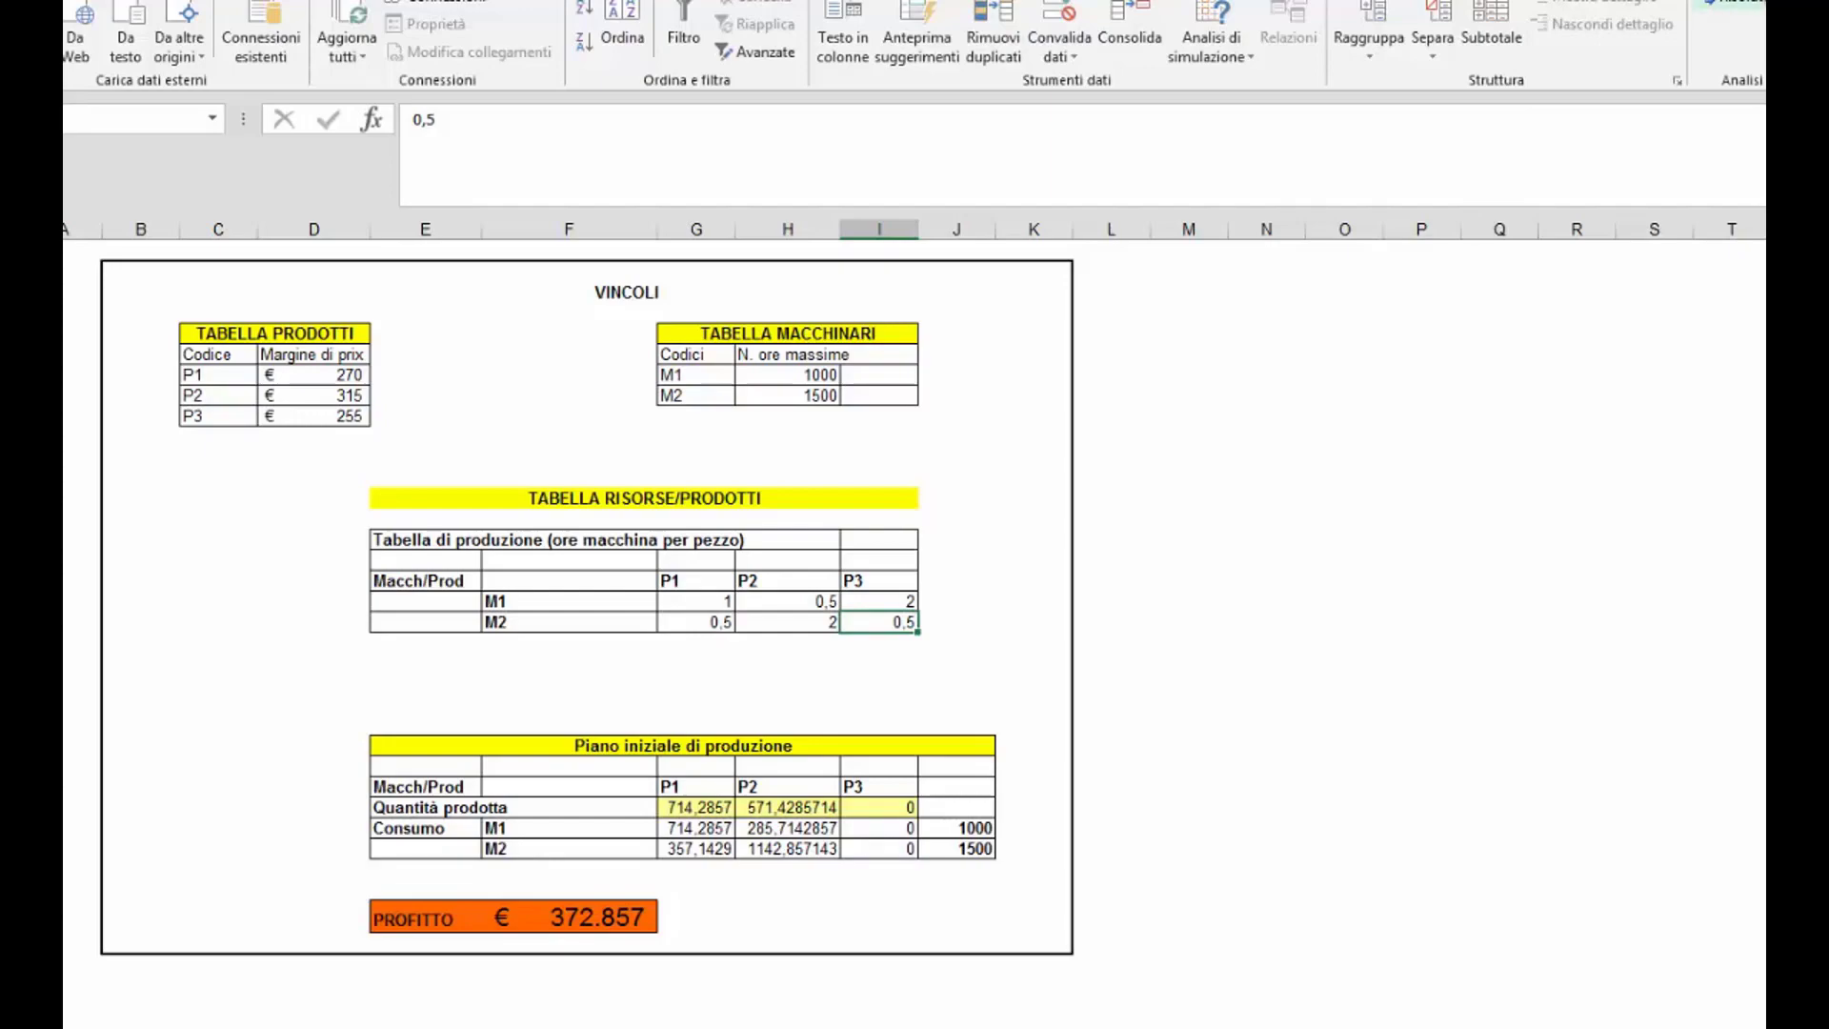
# - Turn off the Solver option Ignora vincoli sugli interi, solve the two-machine model again and keep the solution
pyautogui.click(1731, 5)
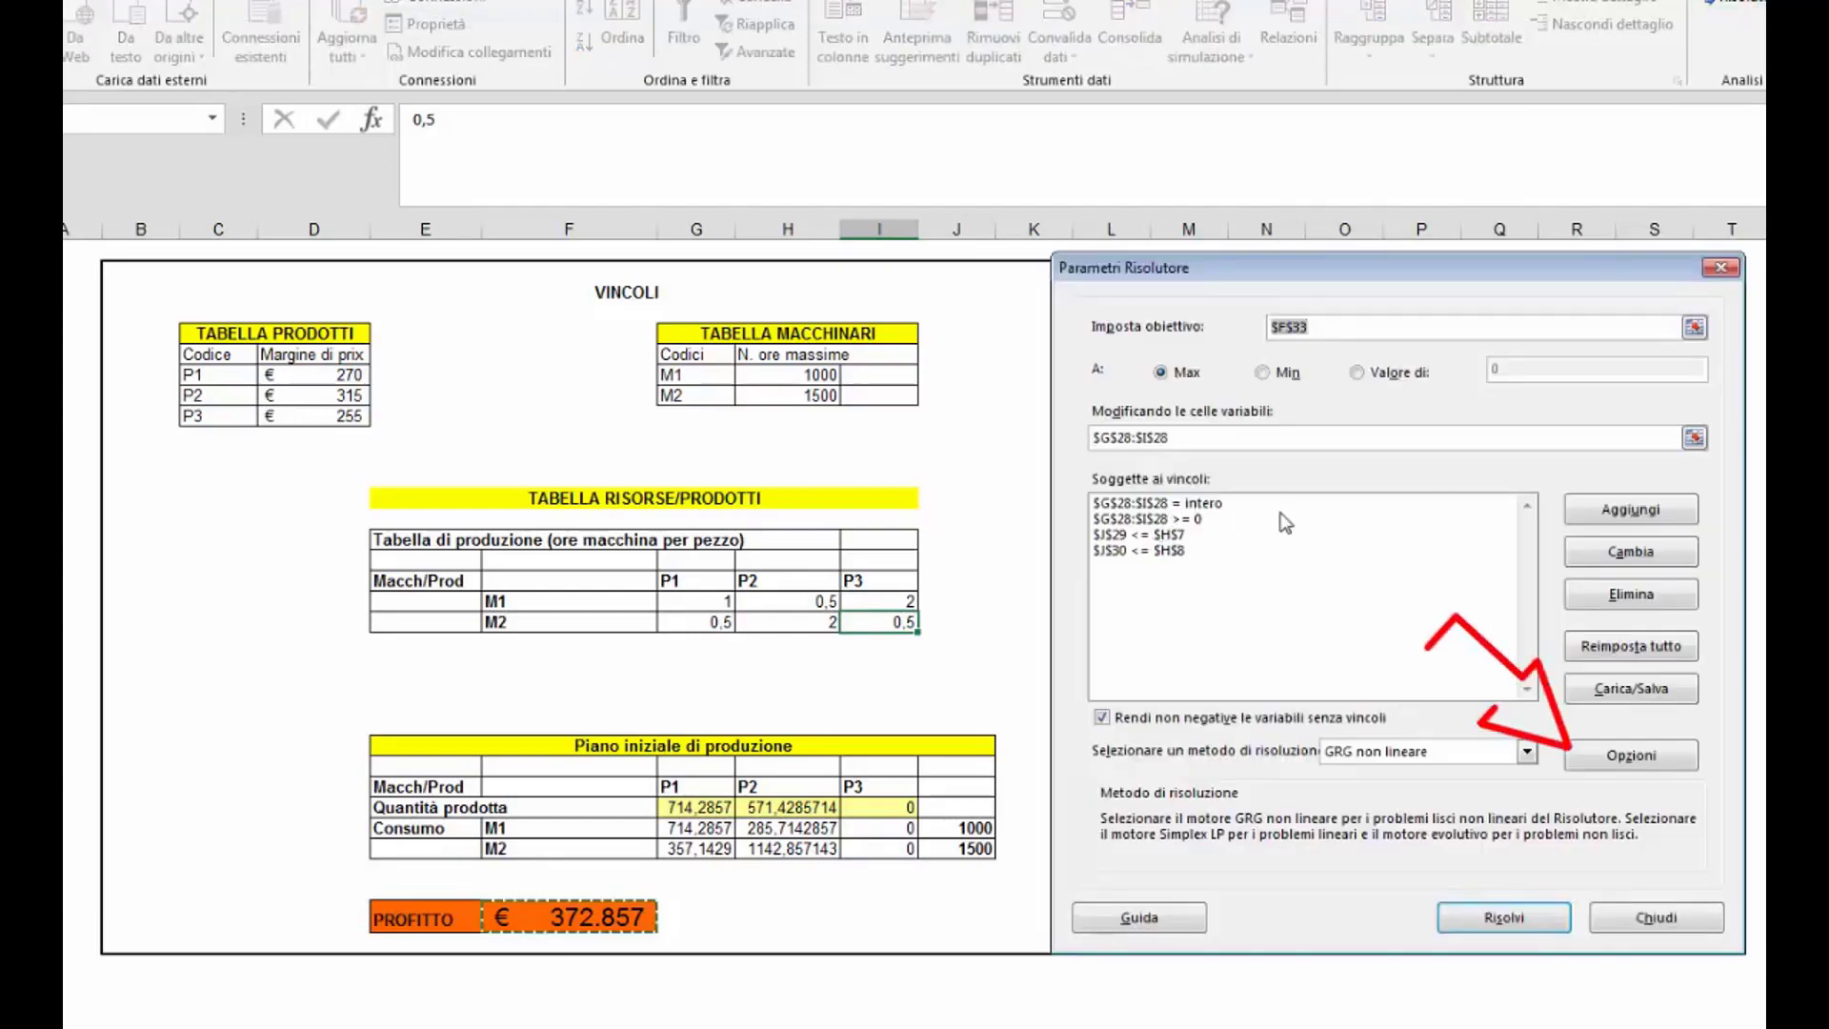
pyautogui.click(1631, 754)
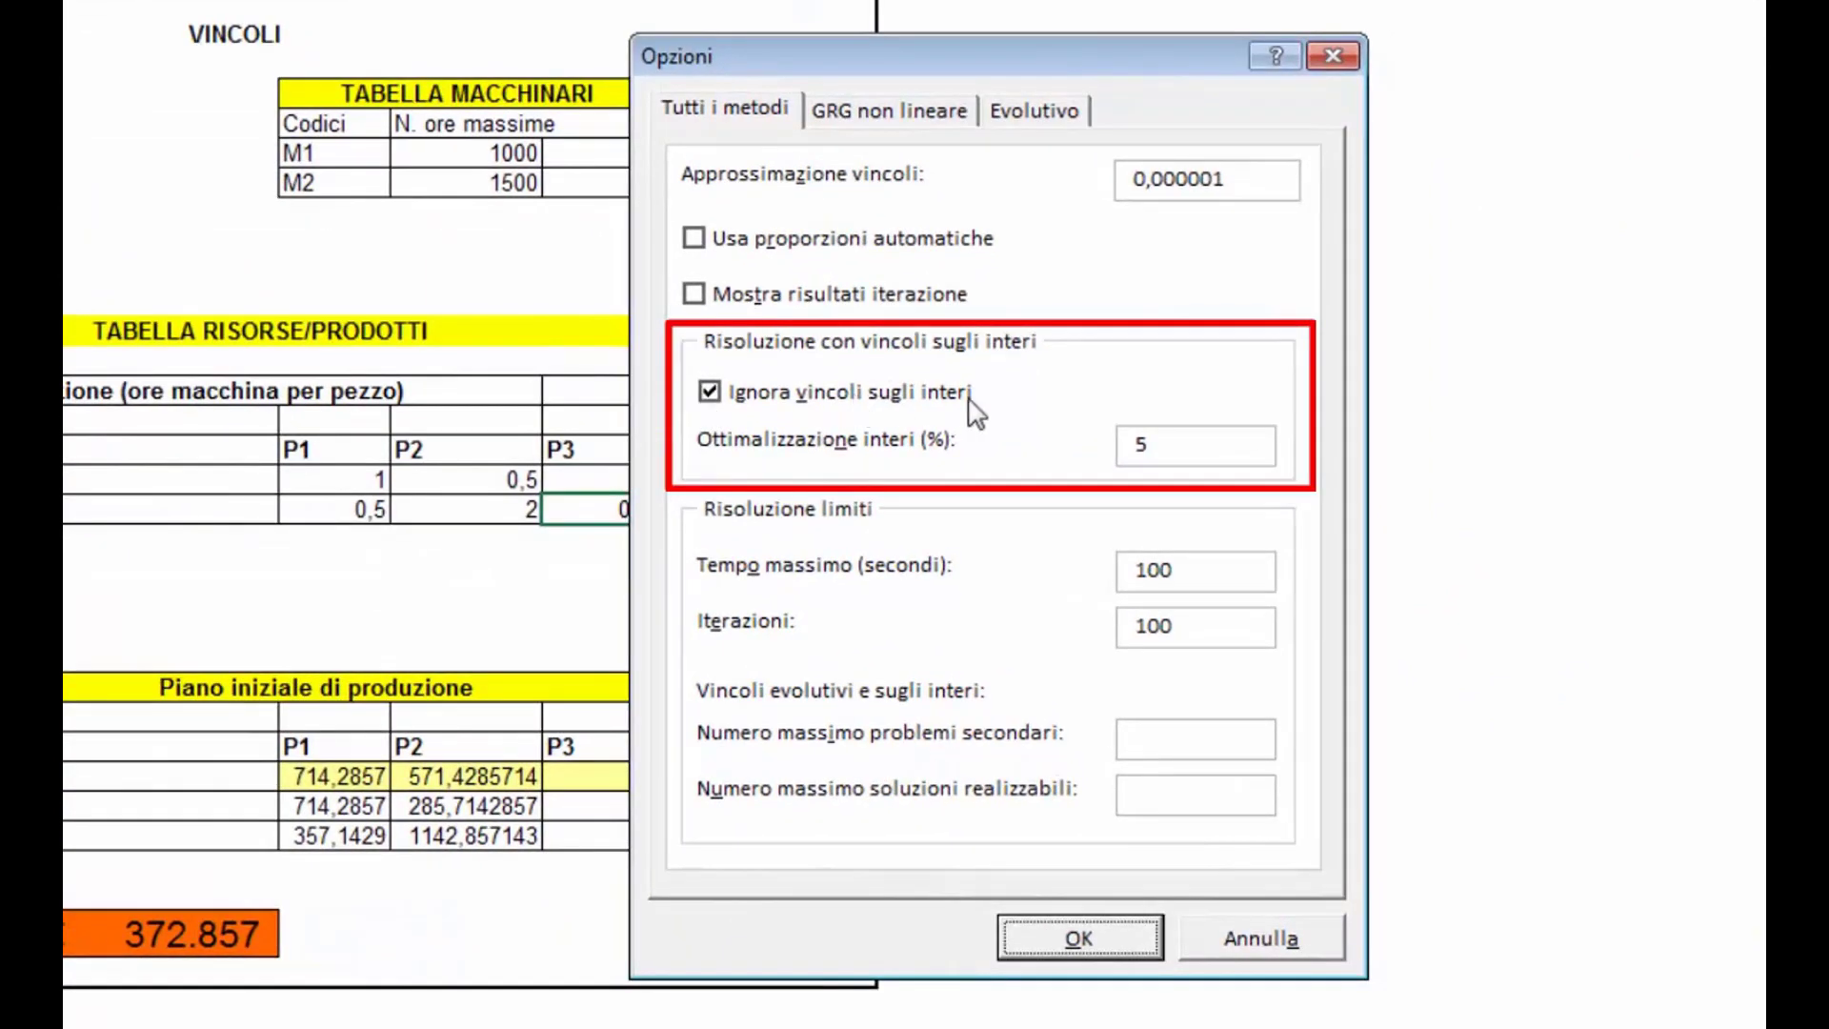
pyautogui.click(710, 393)
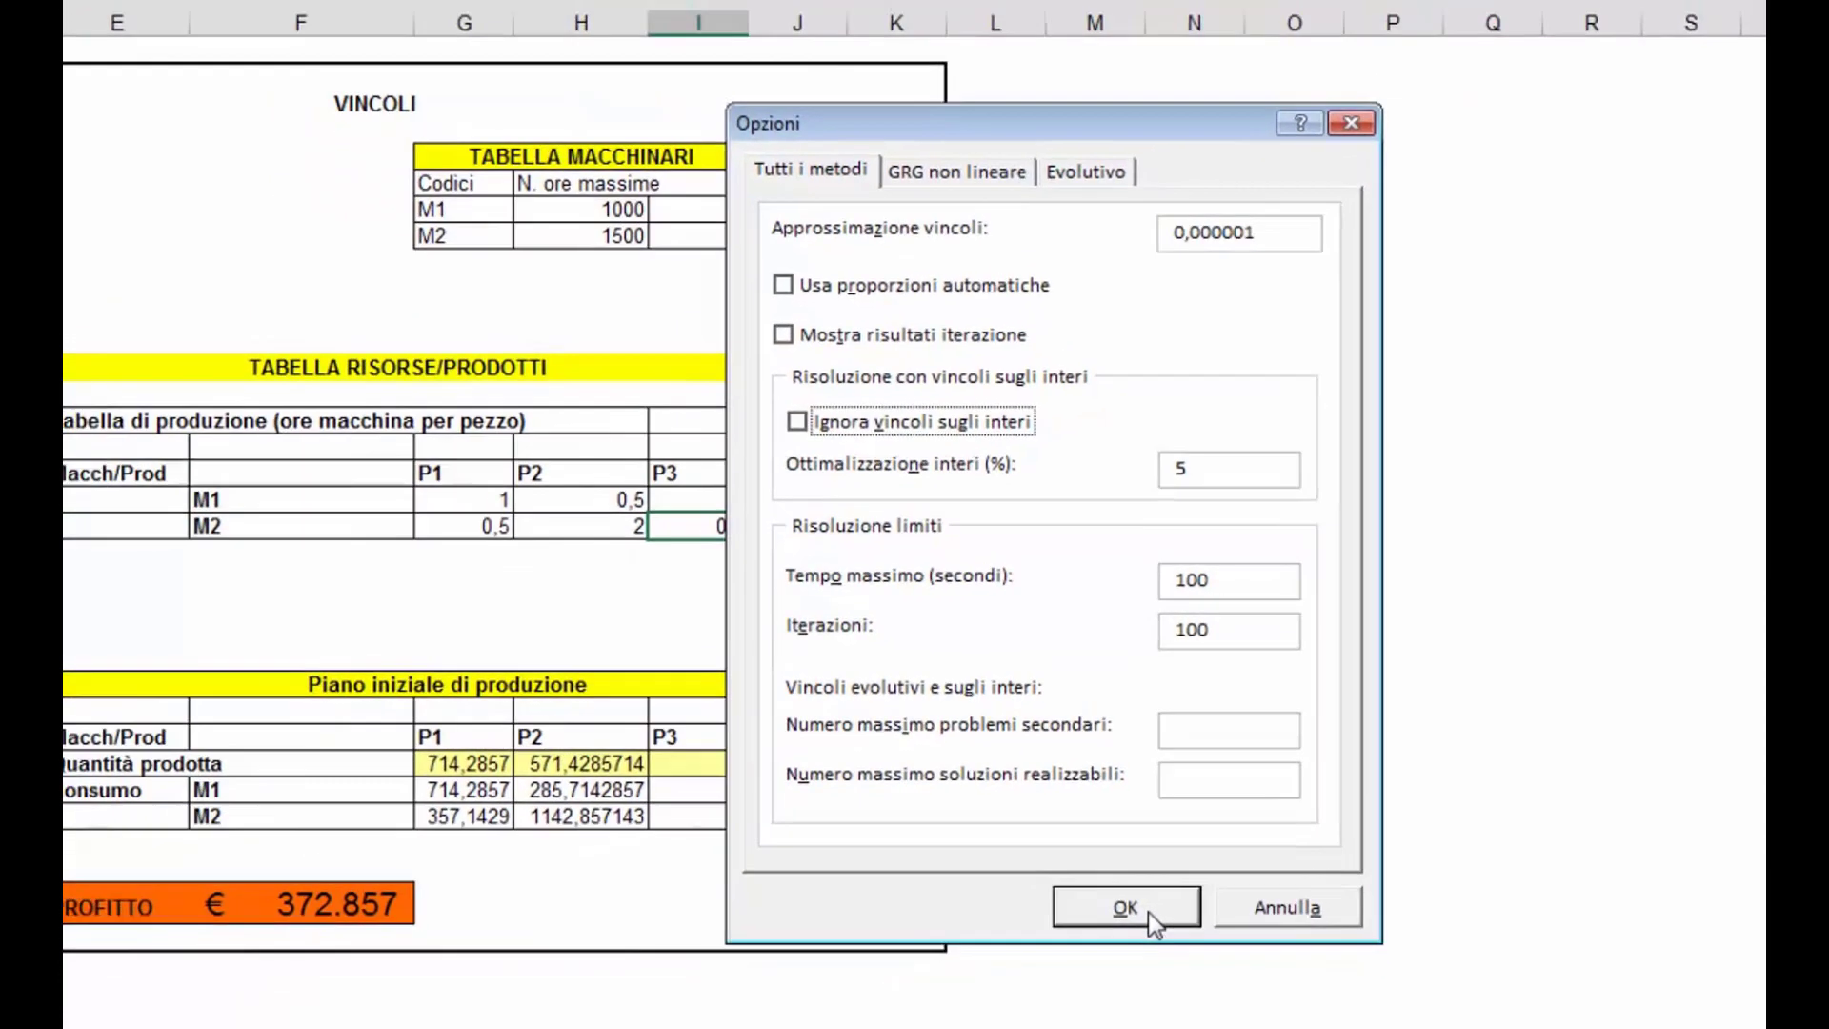
pyautogui.click(1086, 938)
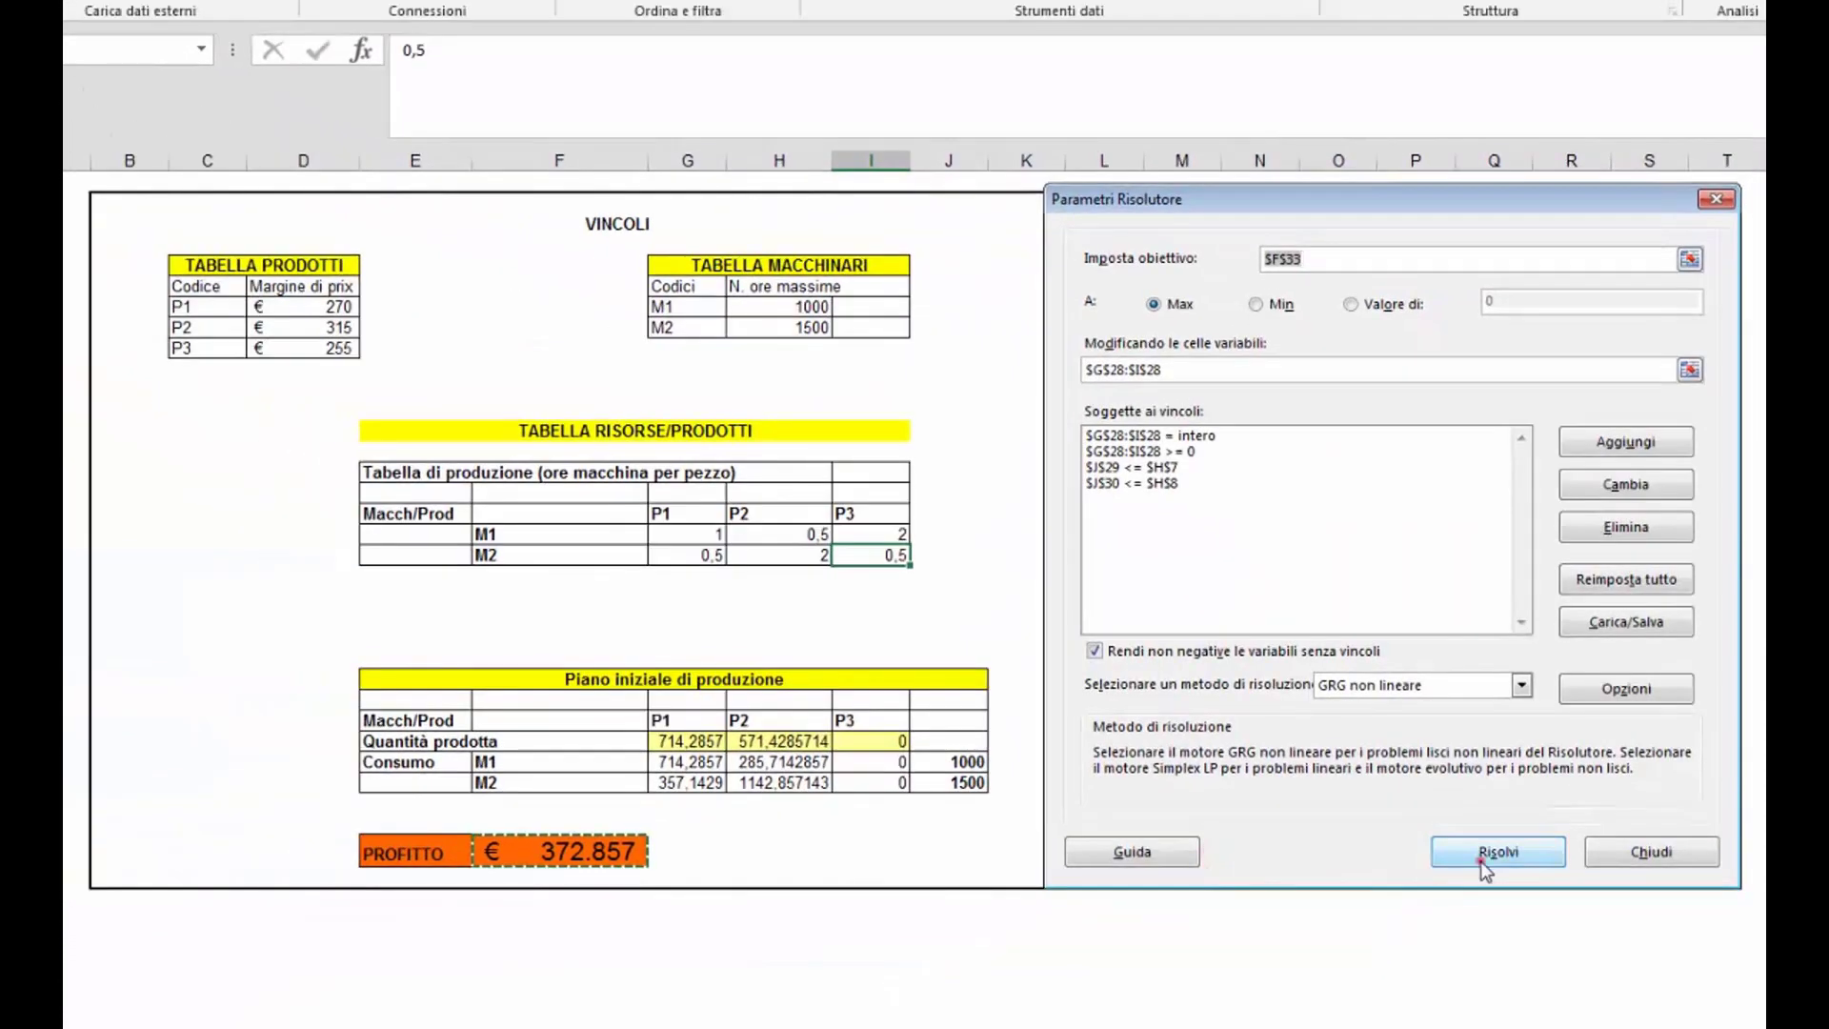
pyautogui.click(1497, 851)
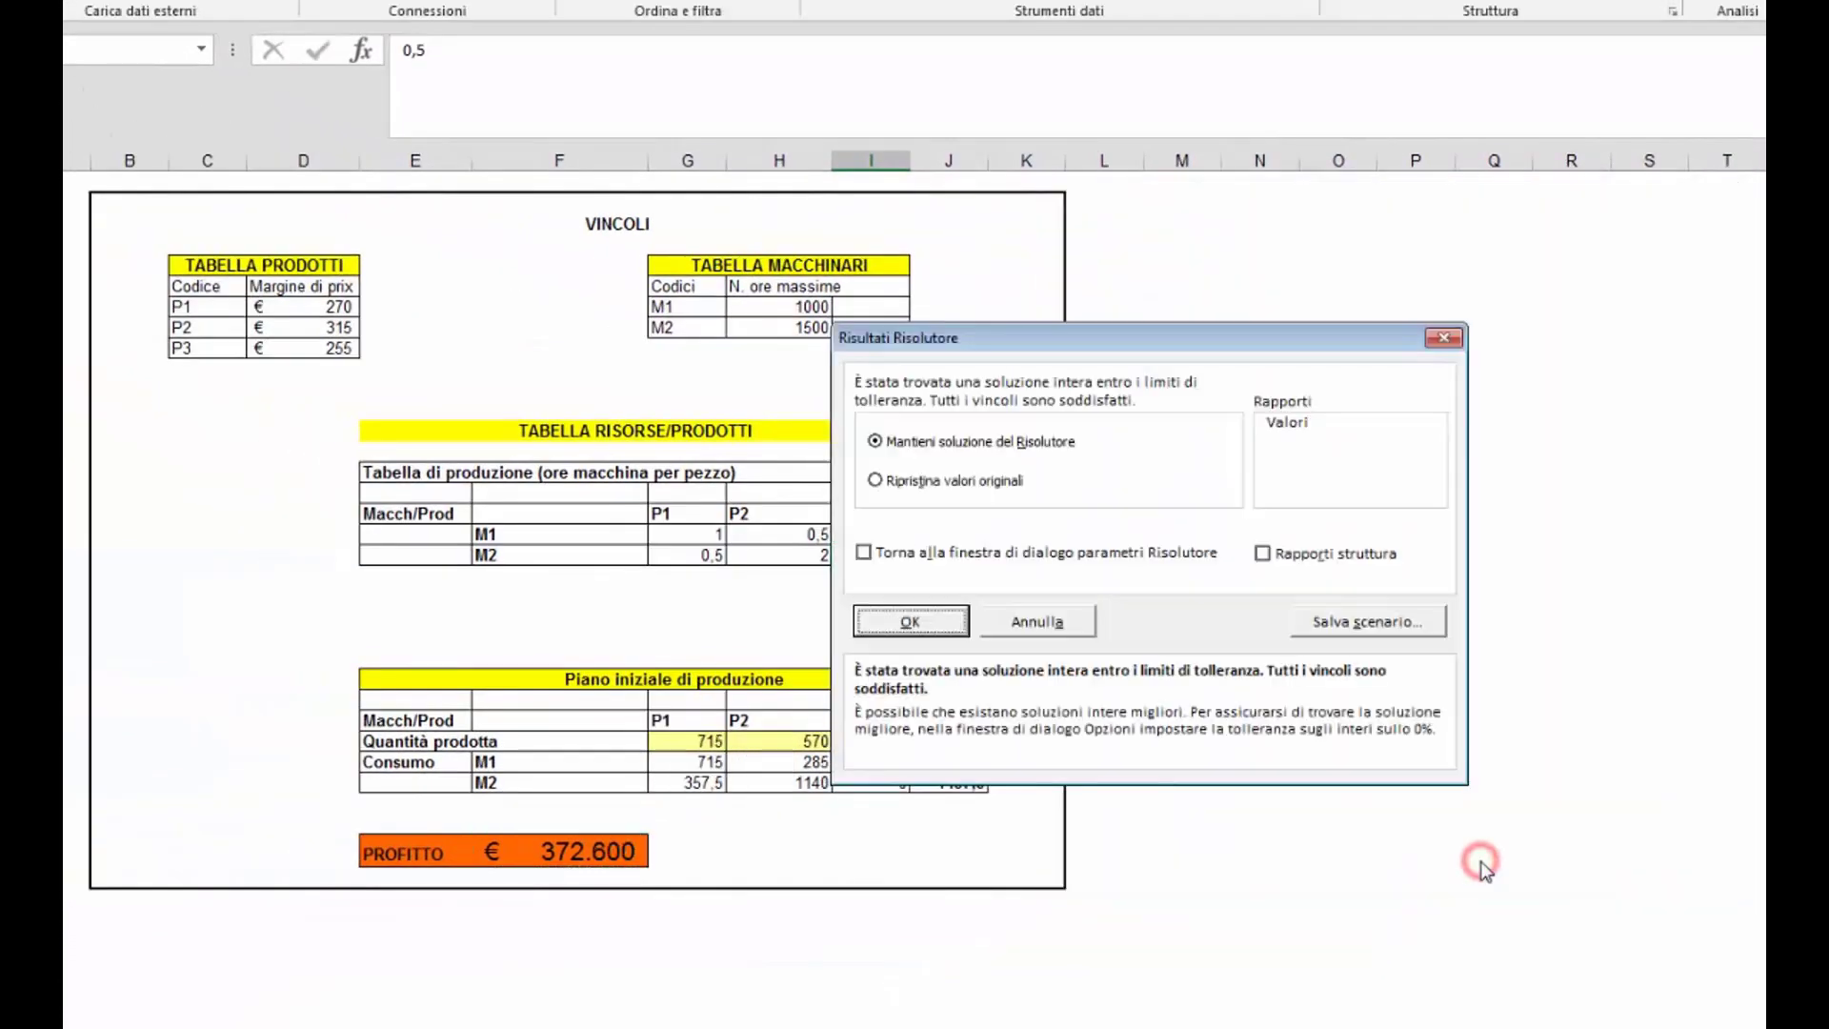
pyautogui.click(910, 622)
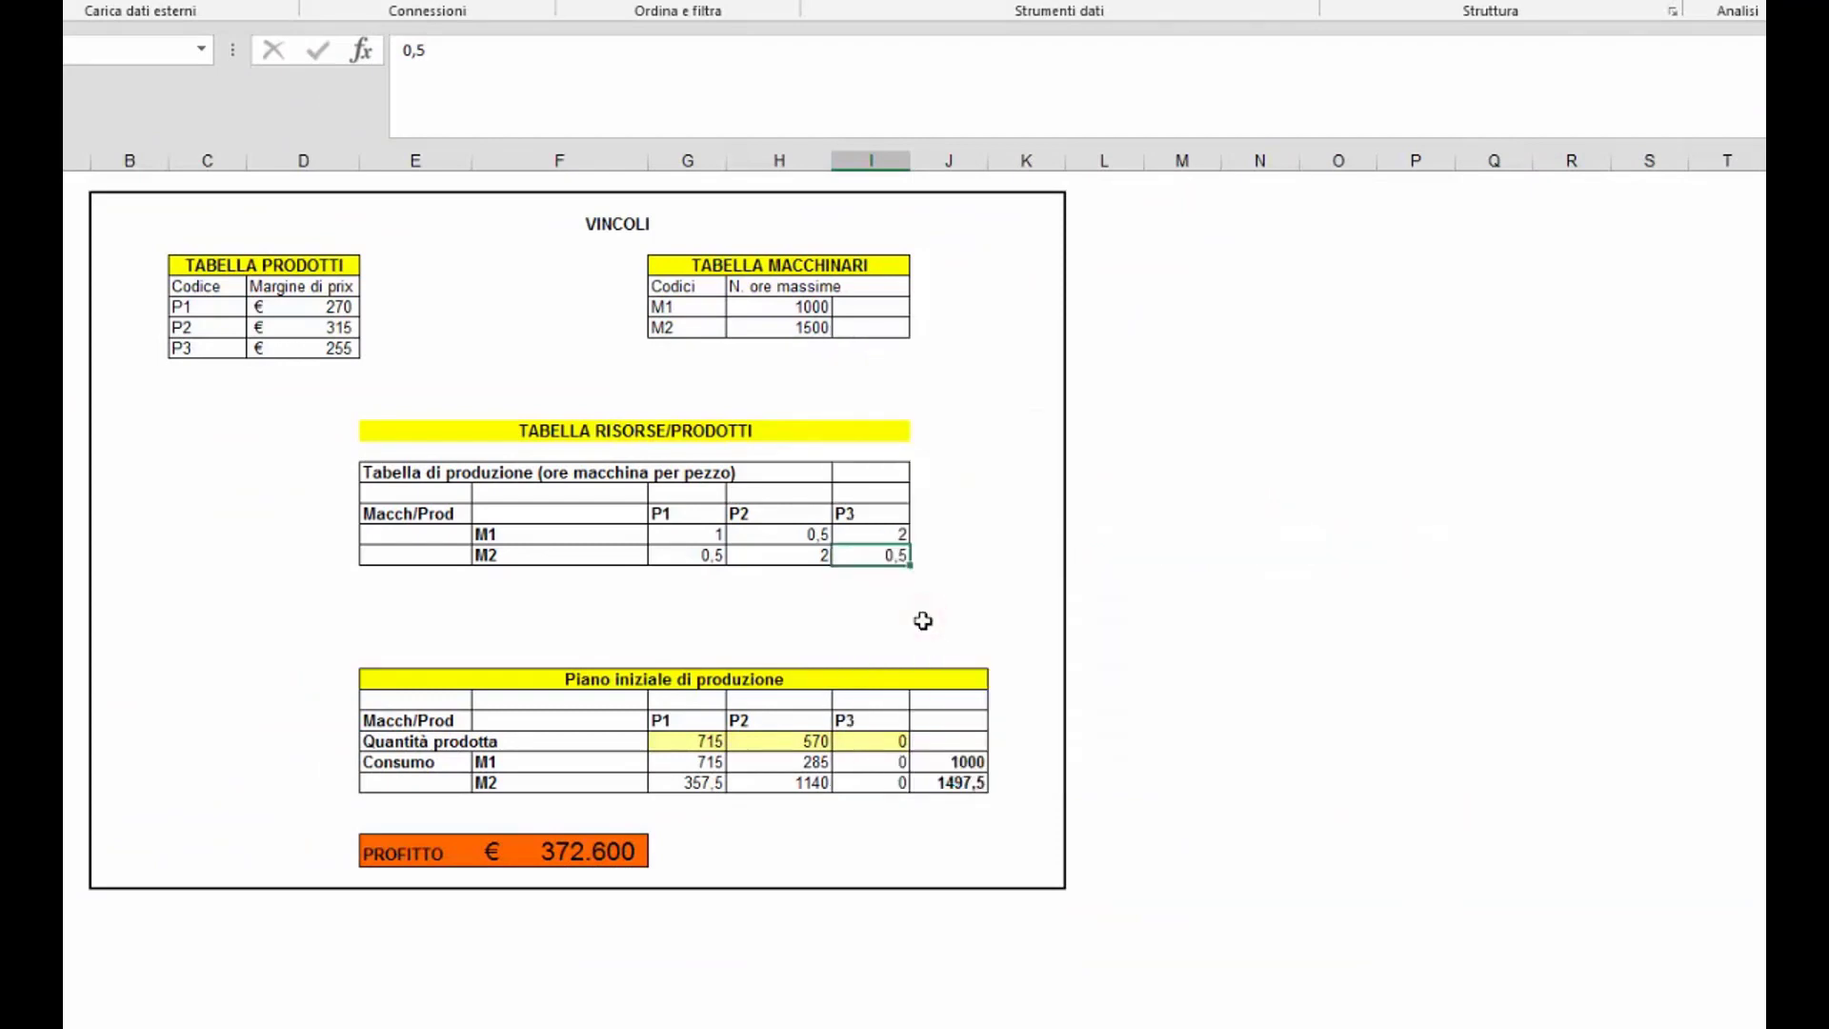